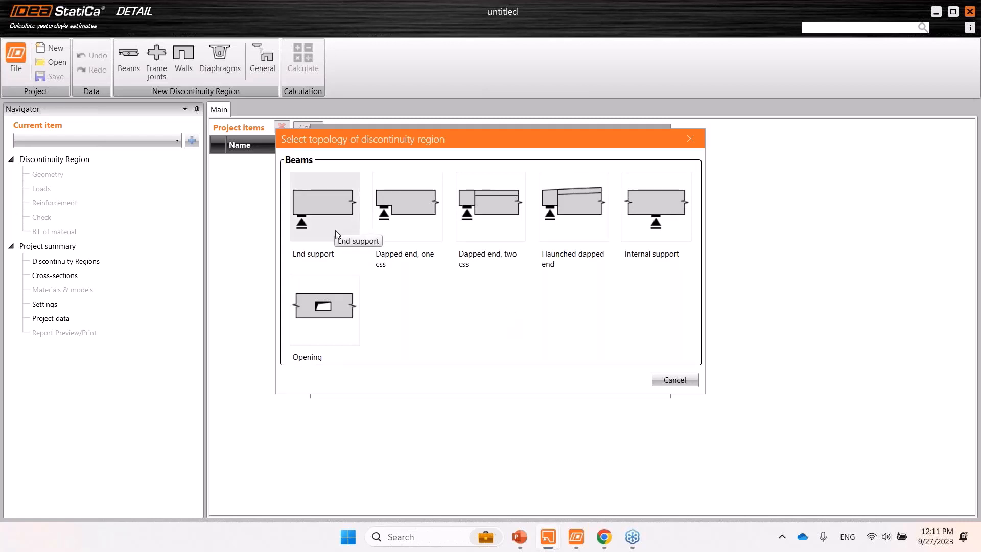
Create a beam discontinuity region with the End support topology and display it as a real 3D model
left_click(325, 217)
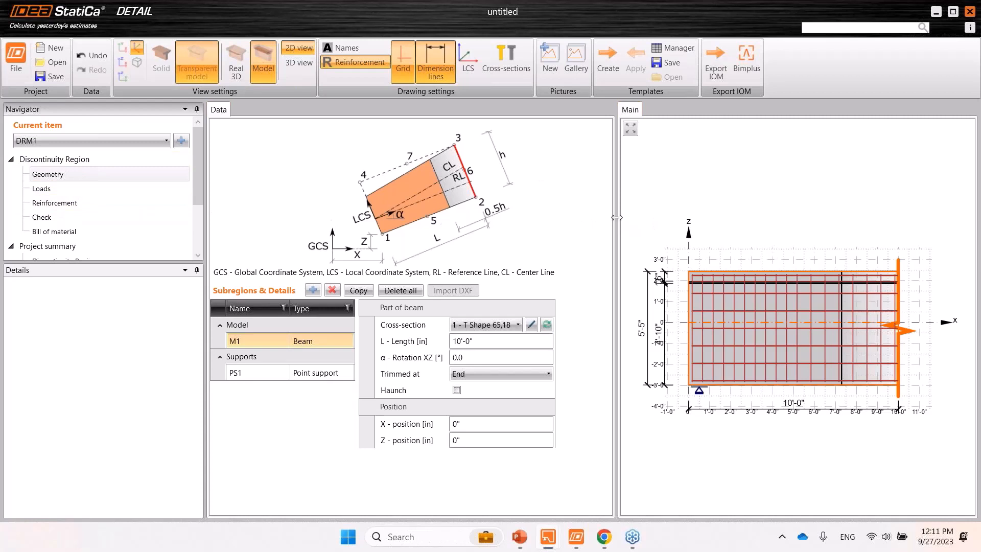
mouse_move(616, 216)
left_mouse_down()
mouse_move(684, 215)
mouse_move(685, 205)
left_mouse_up()
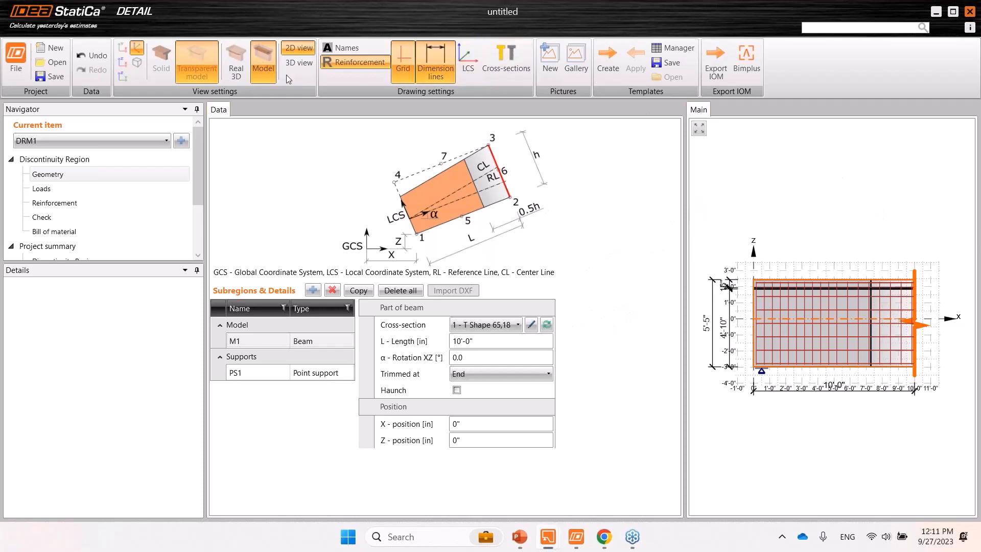
left_click(236, 76)
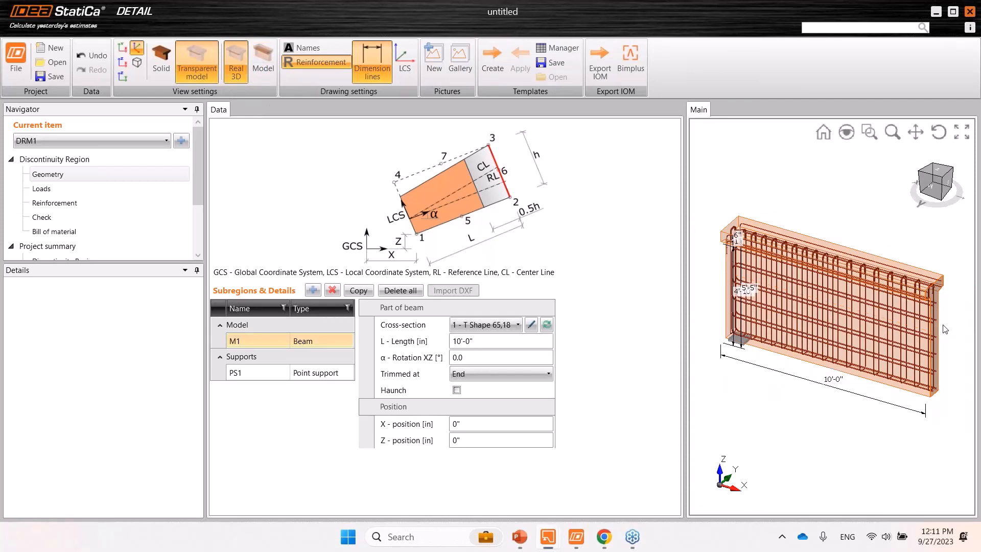
Replace the beam's cross-section with a rectangle 60 in high and 20 in wide
left_click(547, 325)
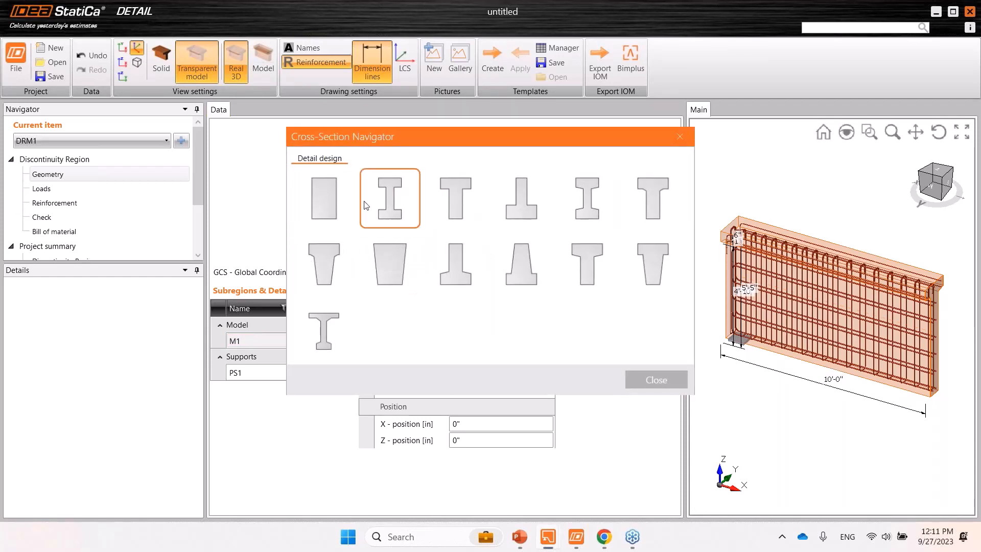
left_click(333, 203)
left_click(307, 165)
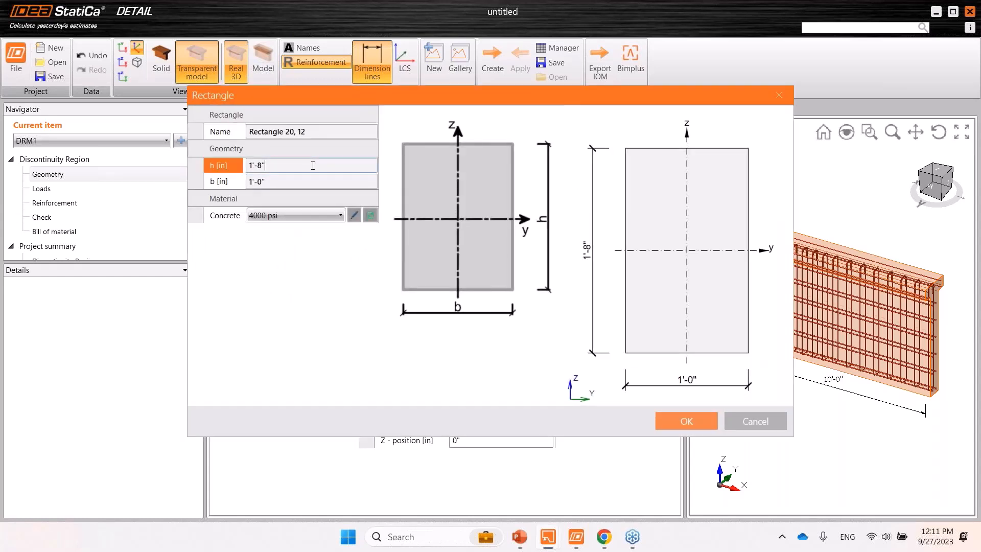
type("60")
key("Tab")
type("20")
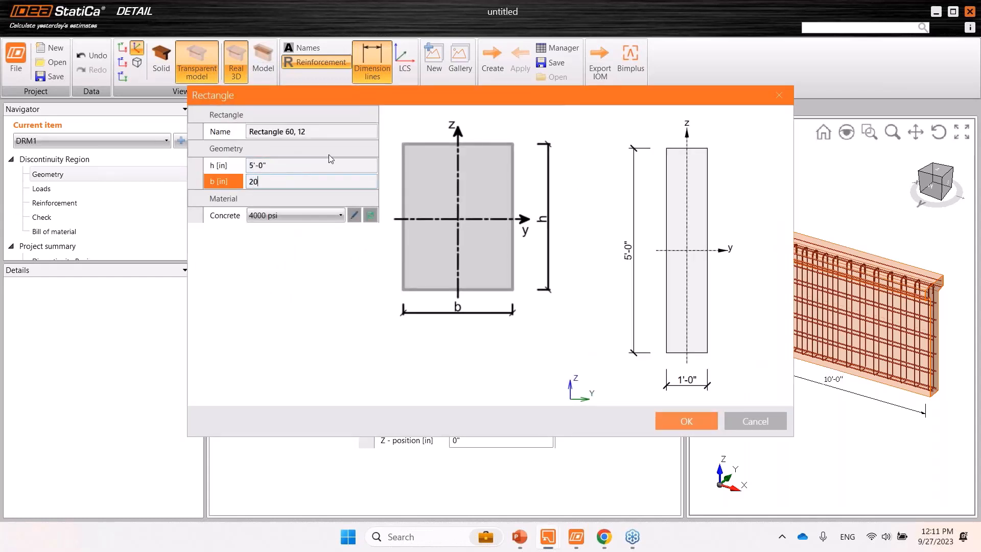
left_click(327, 165)
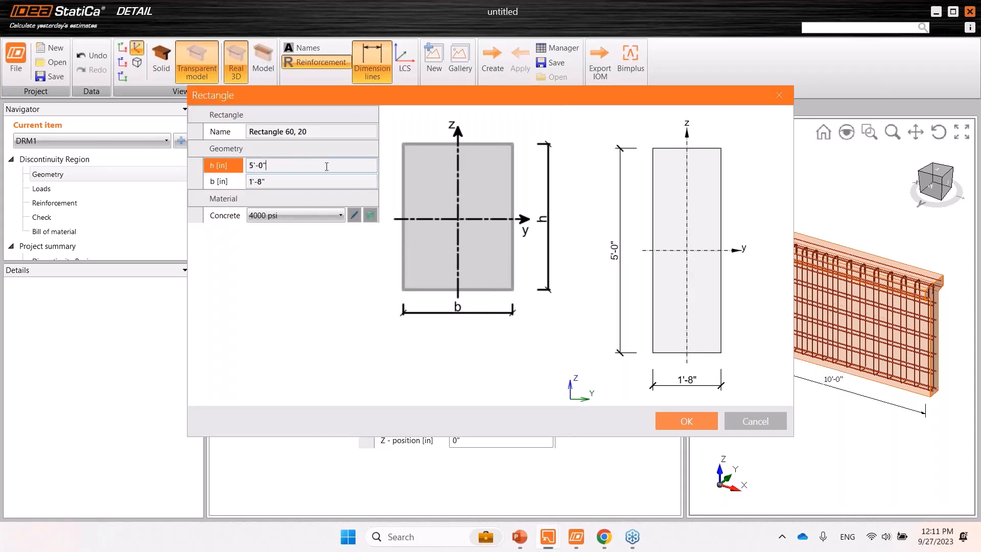
left_click(704, 421)
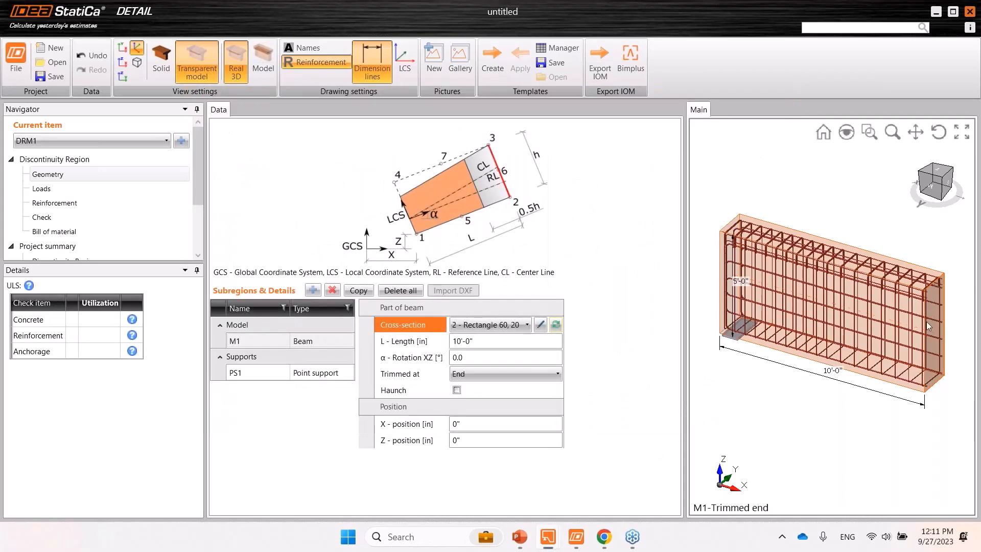
Set the beam M1 length to 176 in and its trimmed end option to None
left_click(421, 342)
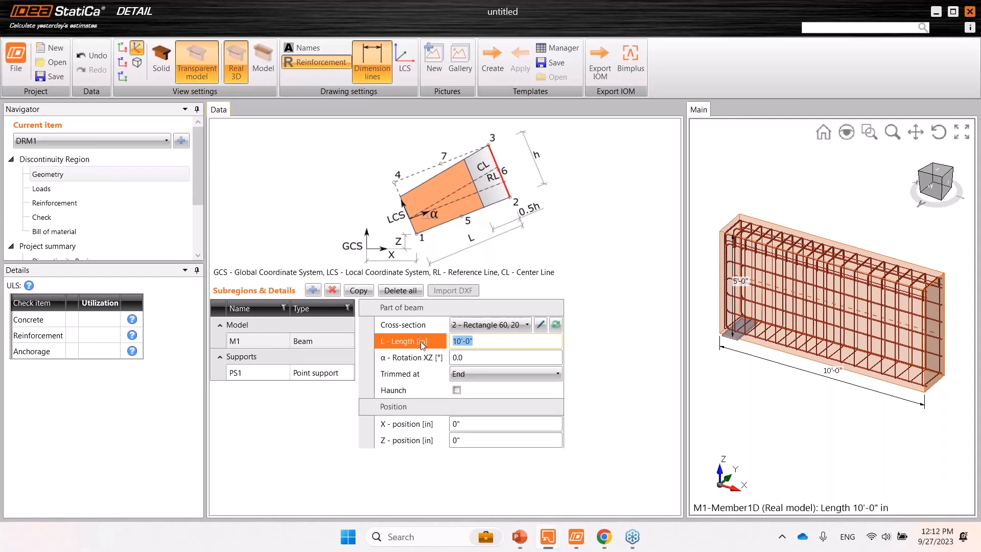
type("176")
left_click(482, 353)
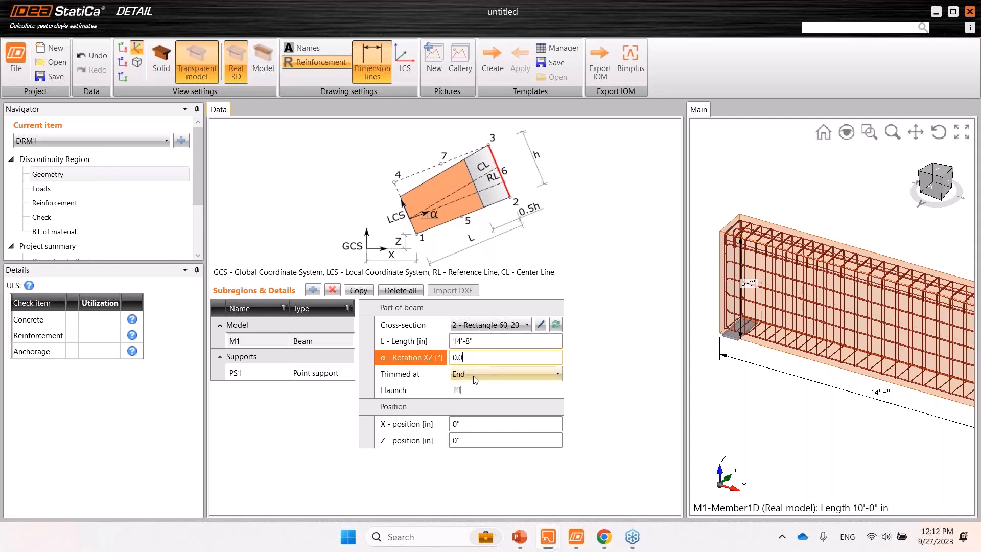
scroll(742, 315, "down", 3)
left_click_drag(745, 331, 728, 332)
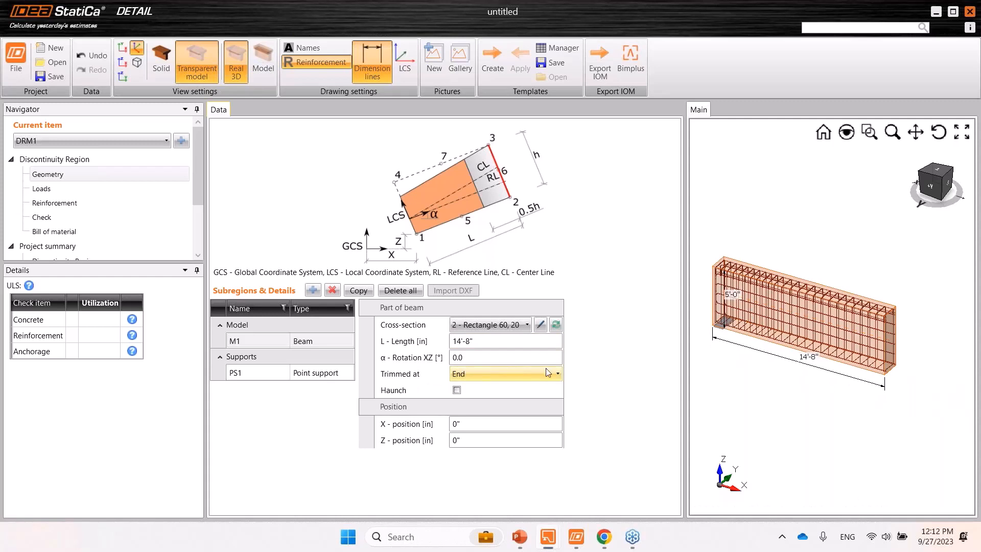
left_click(481, 375)
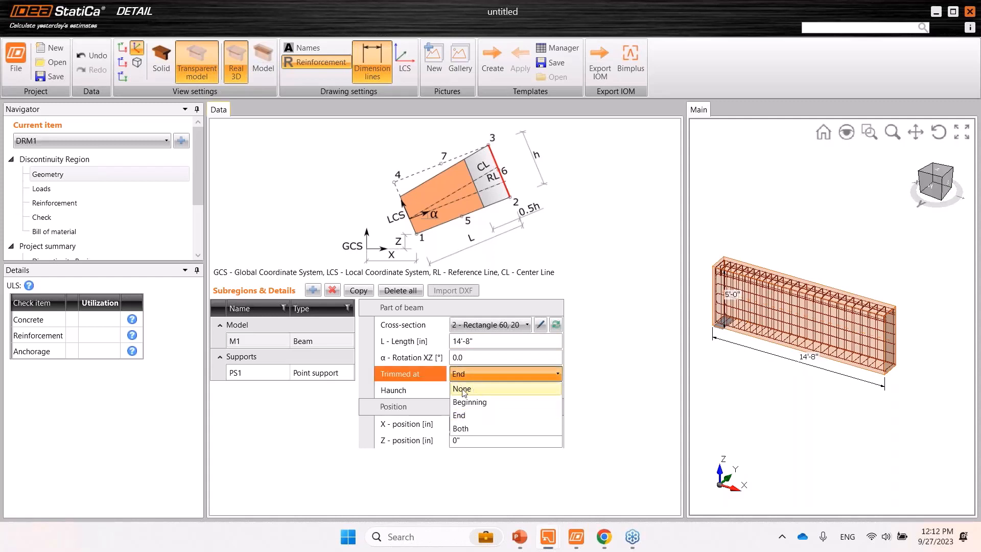
left_click(462, 390)
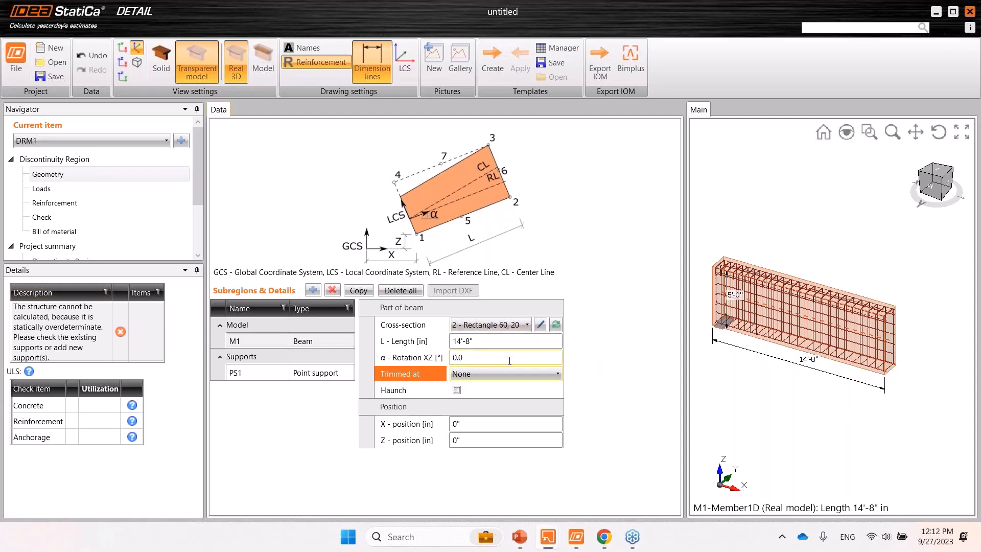
Set the bearing plate of point support PS1 to 16 in wide and 1 in thick
left_click(298, 370)
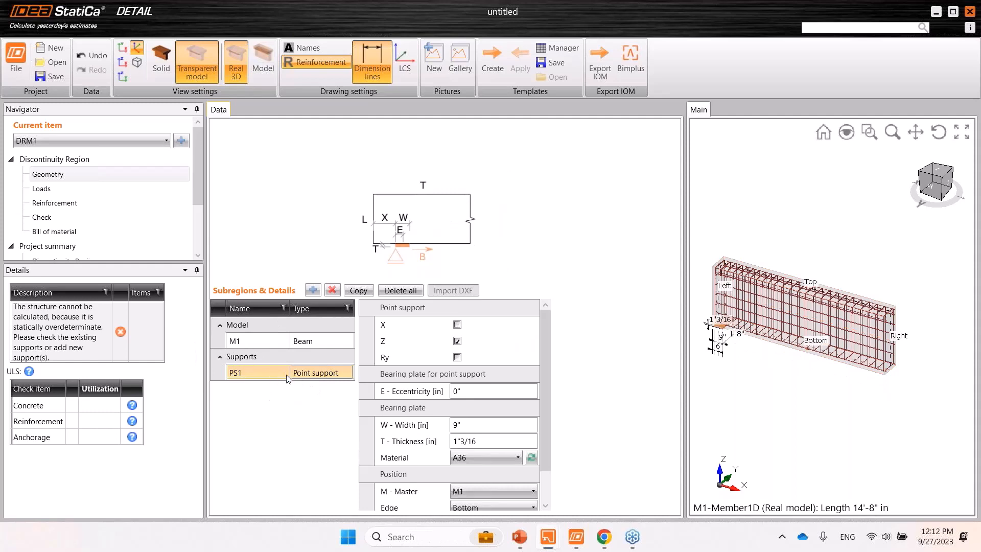
scroll(727, 328, "up", 3)
scroll(728, 328, "up", 4)
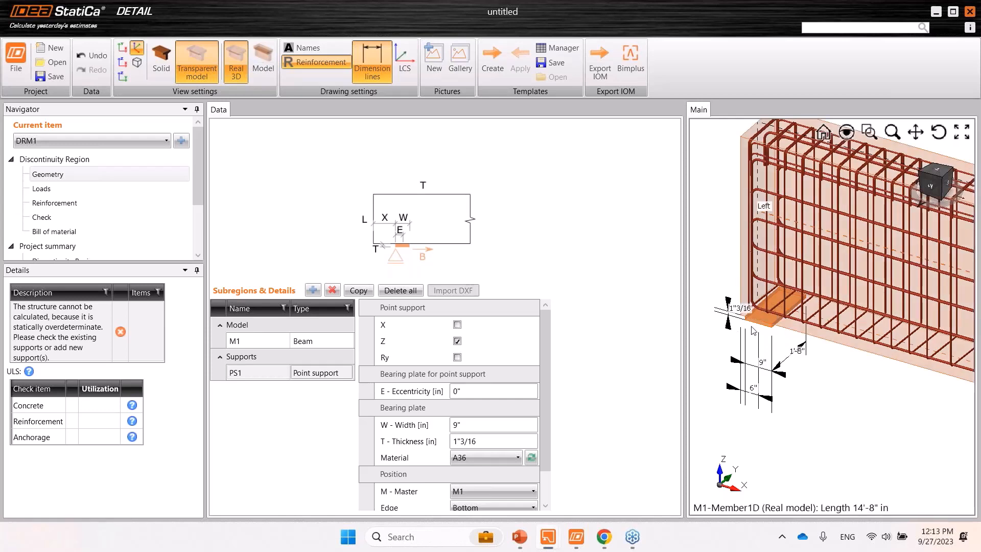
scroll(766, 341, "down", 2)
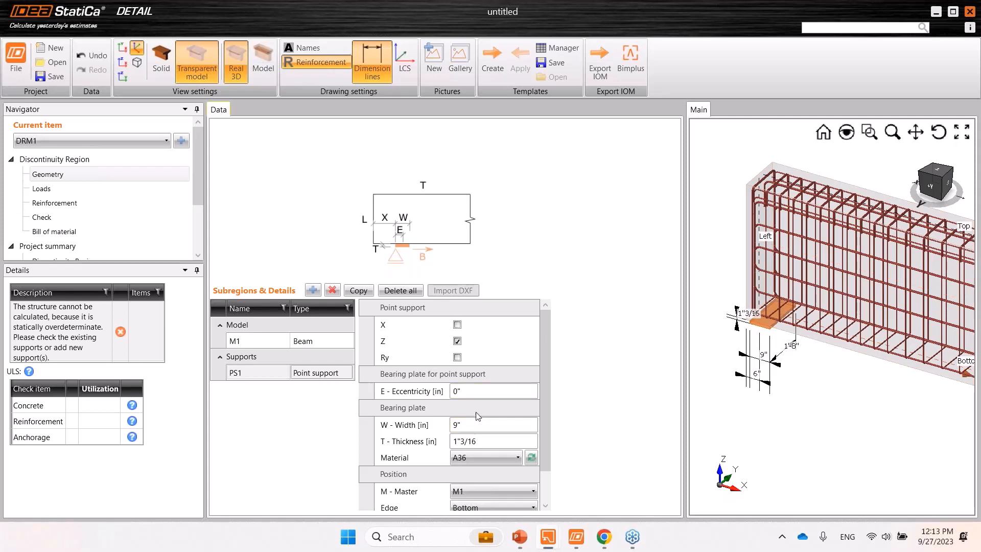
left_click(421, 426)
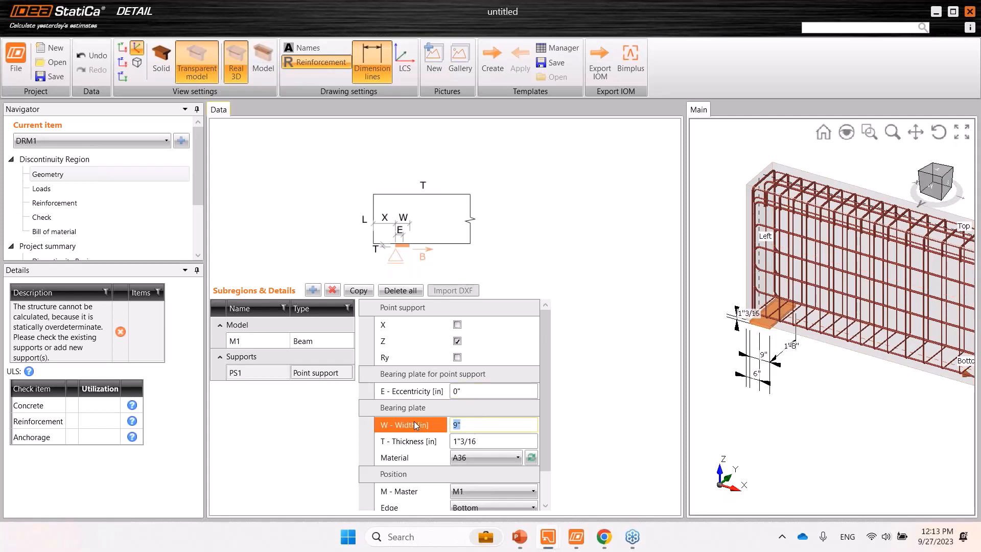
type("16")
left_click(495, 441)
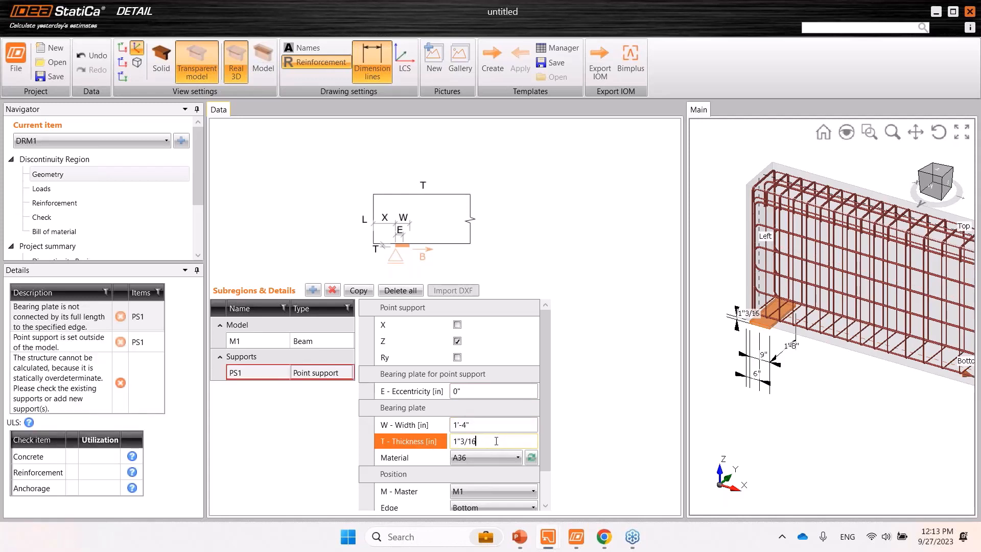
left_click(429, 443)
type("1")
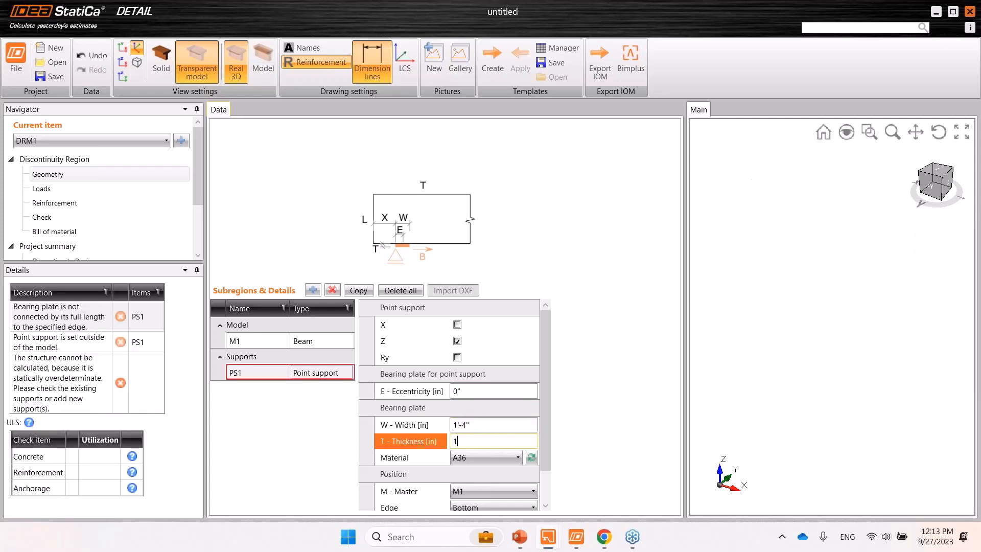
left_click(493, 423)
scroll(478, 480, "down", 1)
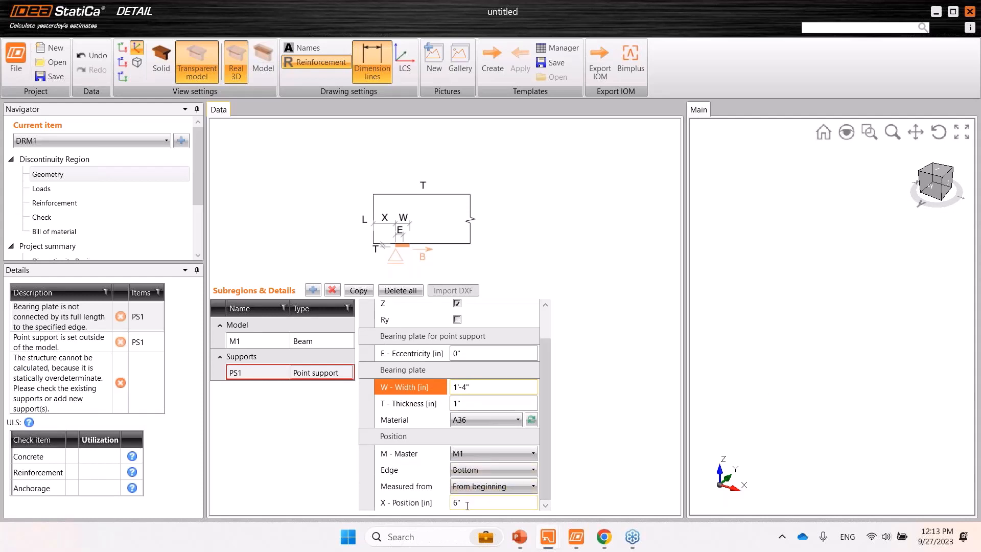
Show the 2D calculation model and restrain point support PS1 in the X direction
left_click(237, 72)
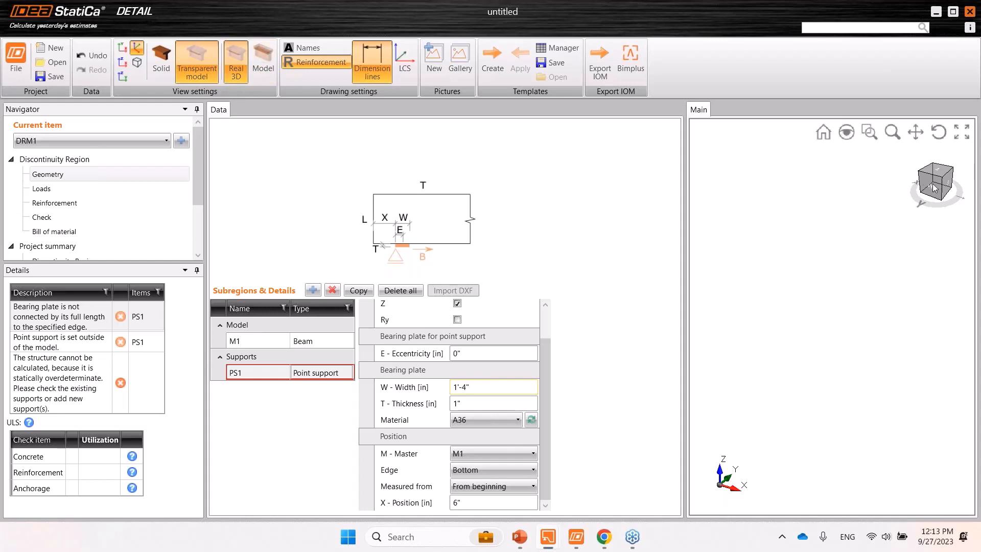
left_click(263, 74)
scroll(723, 368, "up", 3)
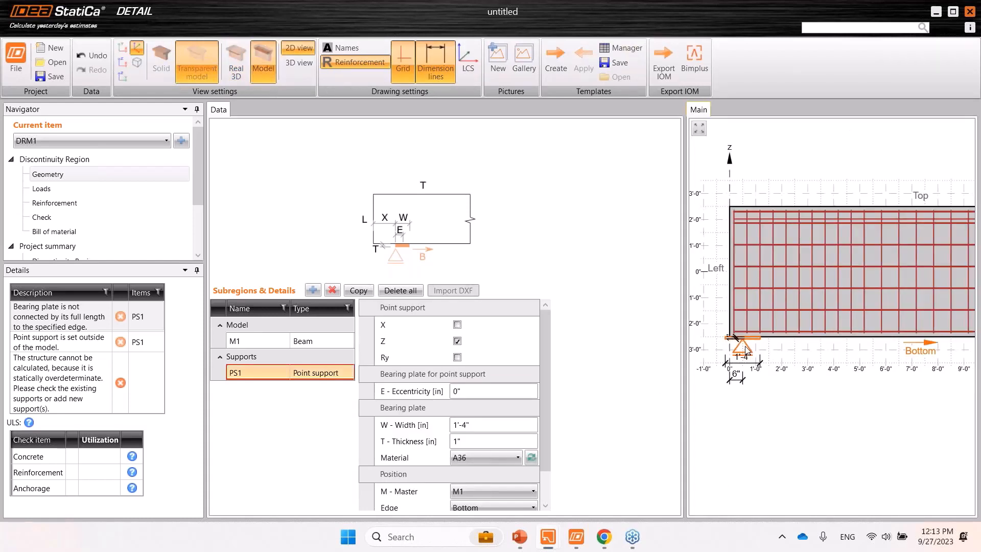
scroll(744, 351, "up", 5)
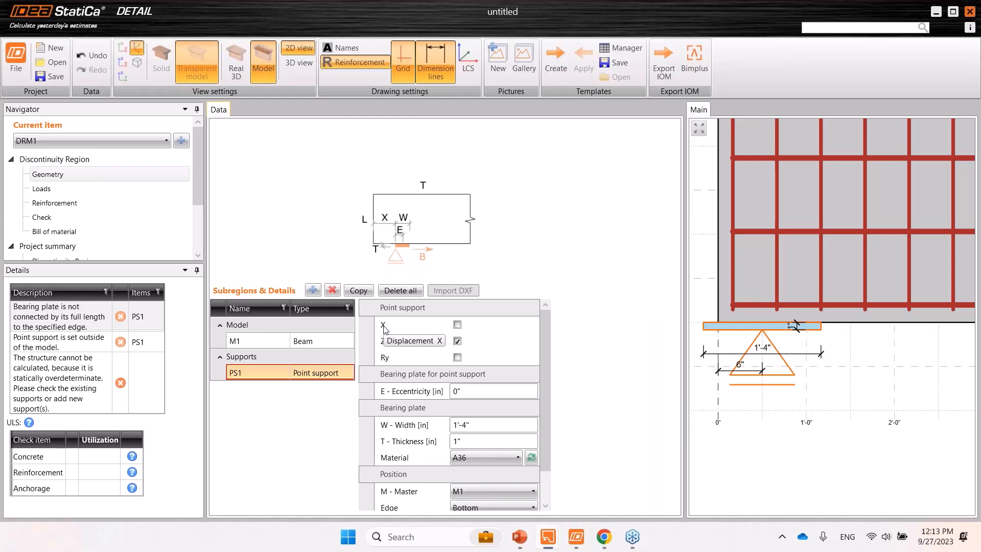
left_click(457, 325)
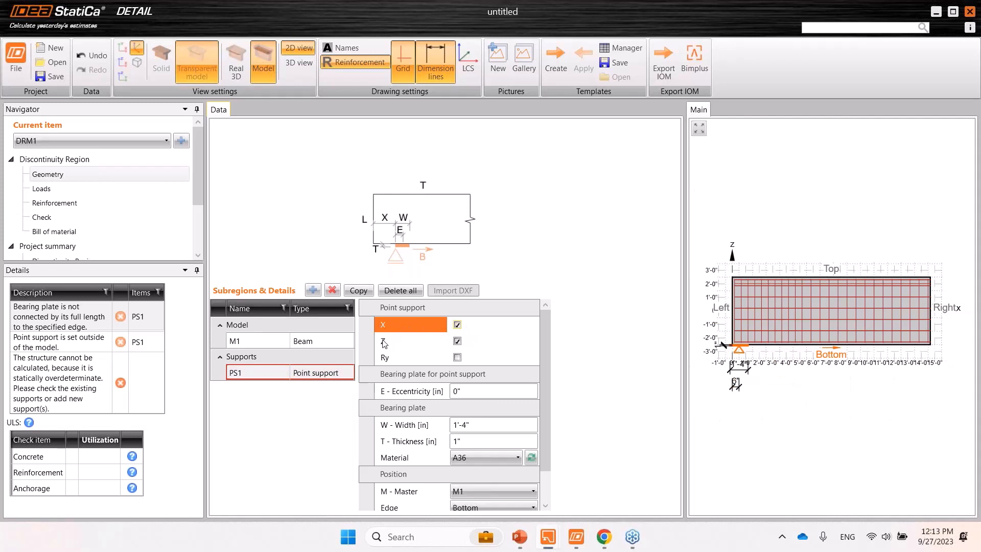
Set the X position of point support PS1 to 8 in from the beginning of the beam
scroll(409, 490, "down", 1)
left_click(414, 503)
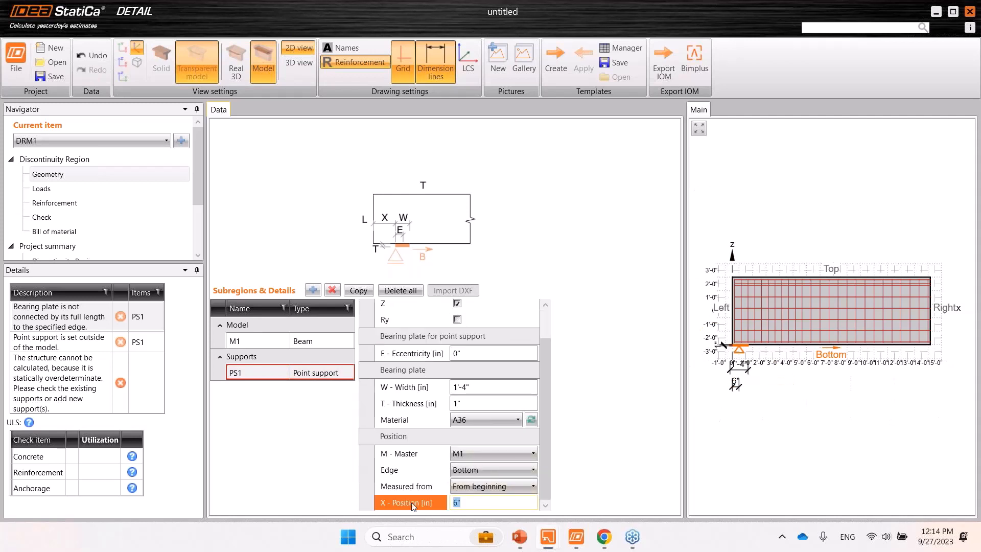
type("8")
key("Return")
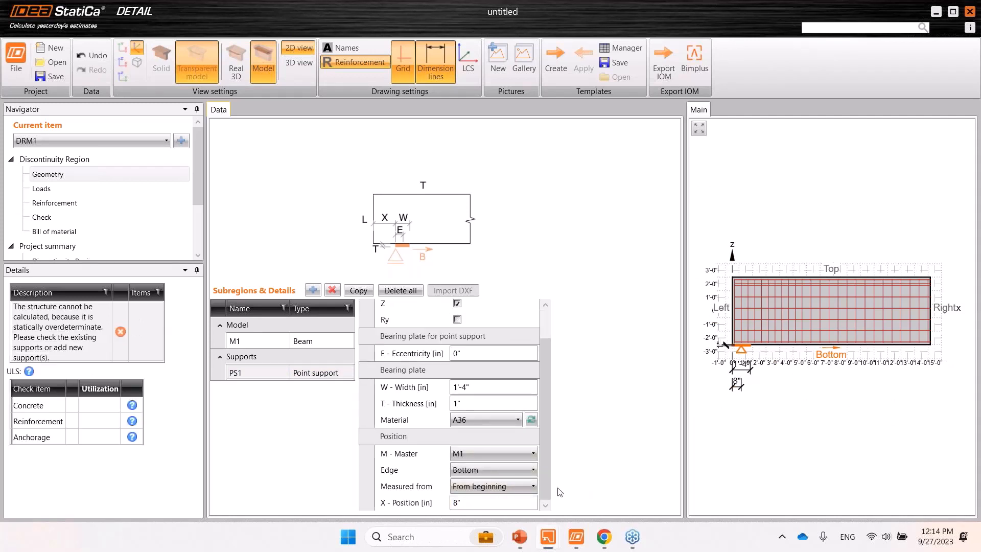
scroll(729, 351, "up", 5)
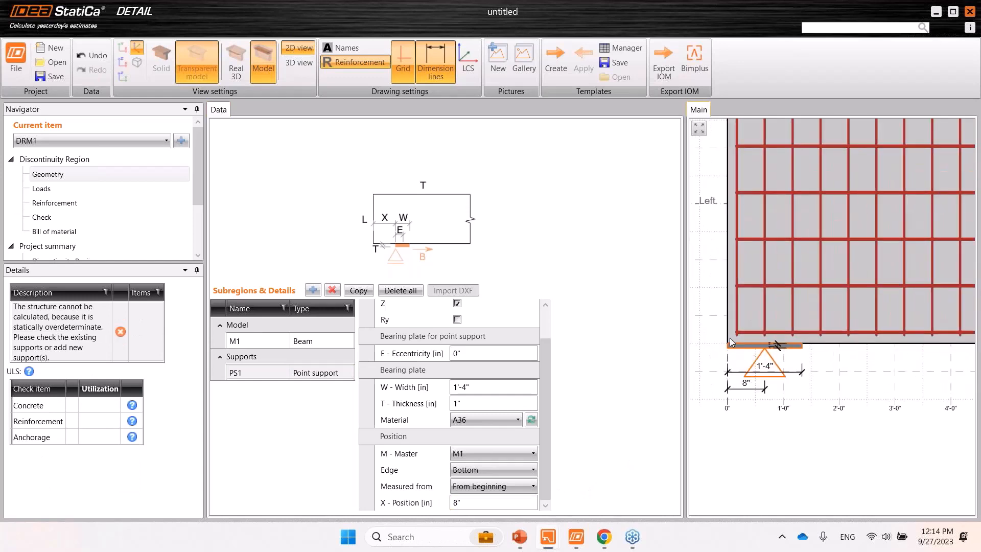
scroll(728, 357, "down", 5)
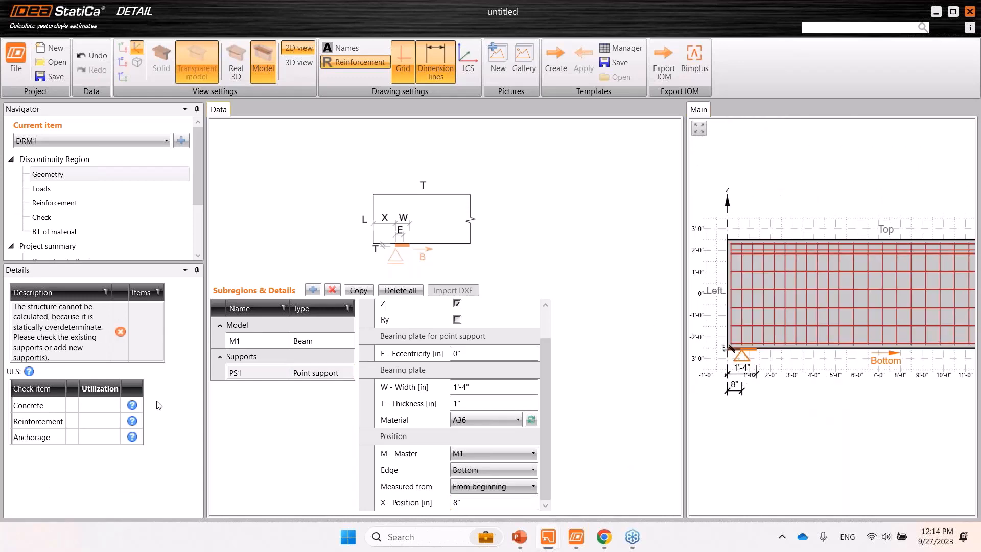
Copy point support PS1 and measure the copy's position from the end of the beam
left_click(312, 373)
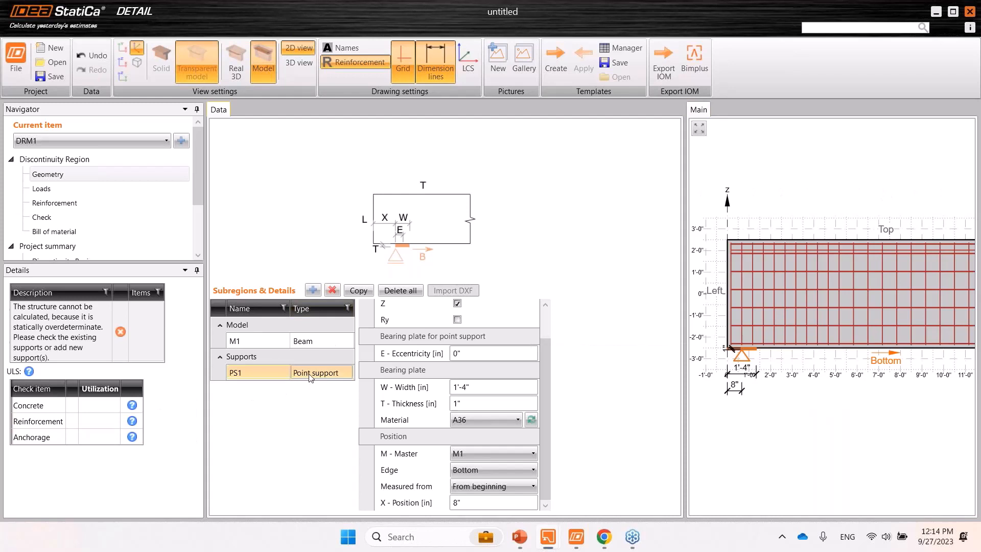
left_click(359, 291)
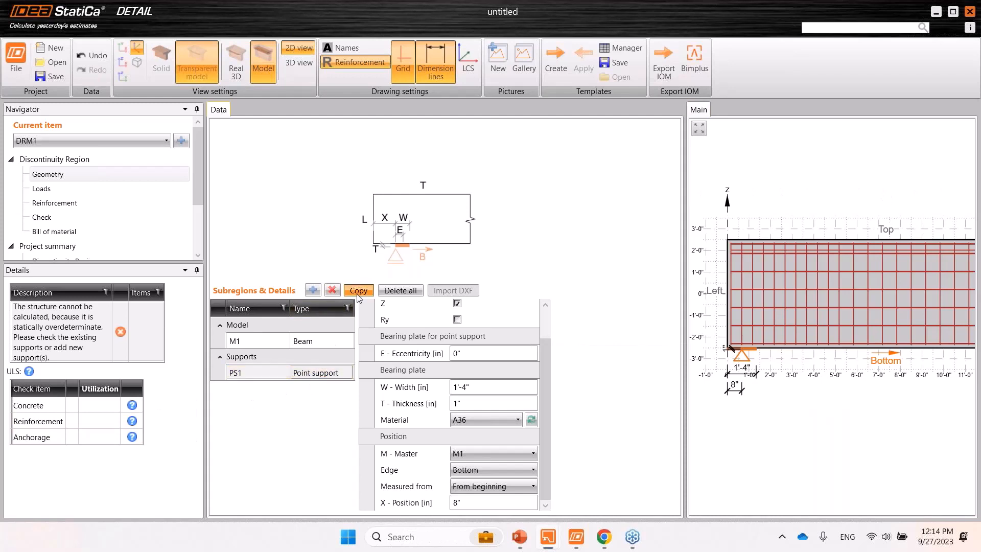
left_click(506, 486)
left_click(473, 519)
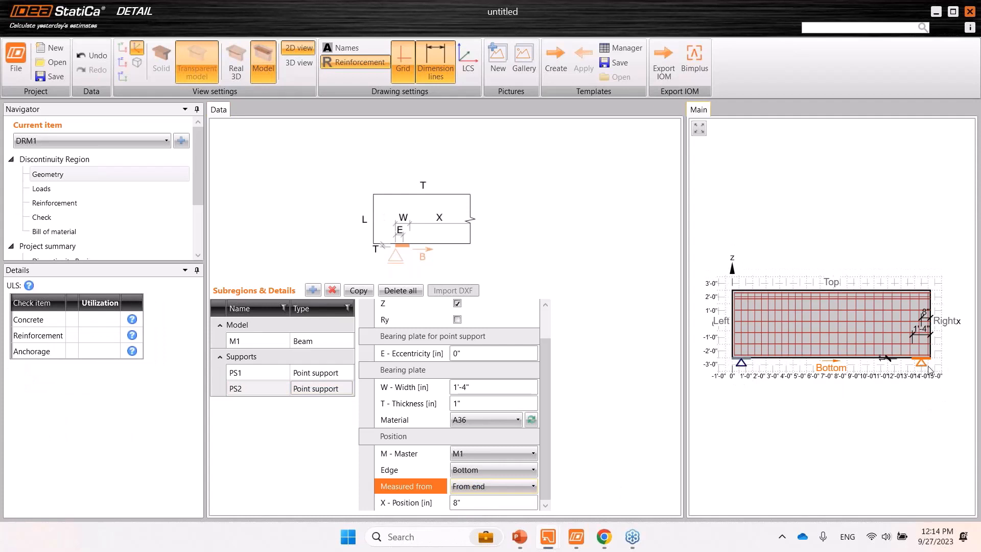
Release the X restraint of the copied support PS2, and review the restraints of PS1
scroll(425, 395, "up", 1)
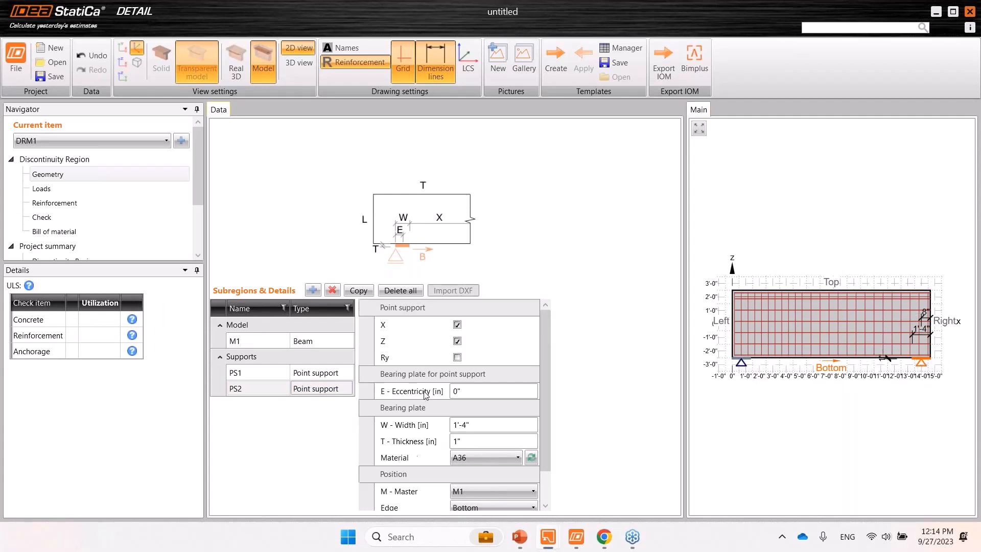
scroll(426, 395, "down", 1)
scroll(460, 330, "up", 1)
left_click(458, 325)
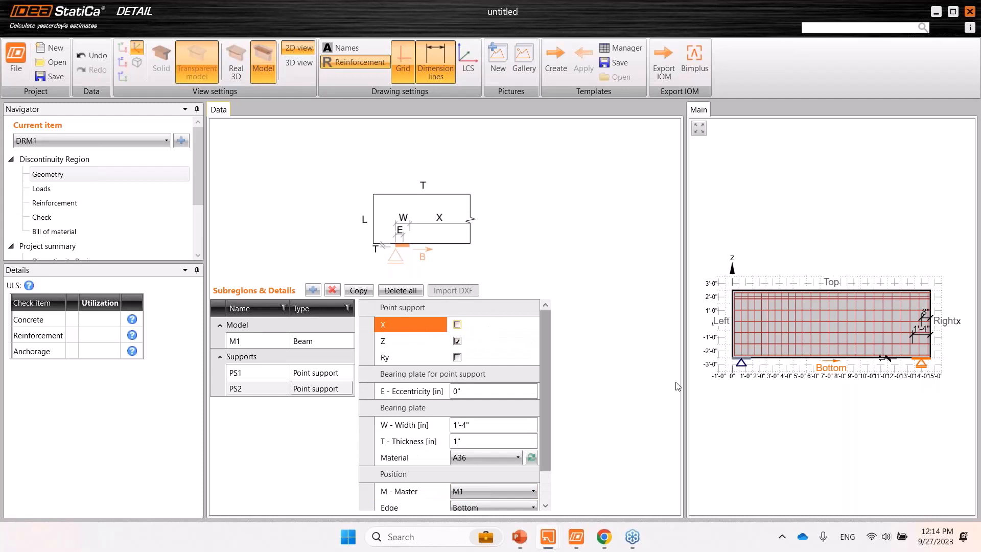
scroll(734, 369, "up", 1)
scroll(734, 369, "down", 1)
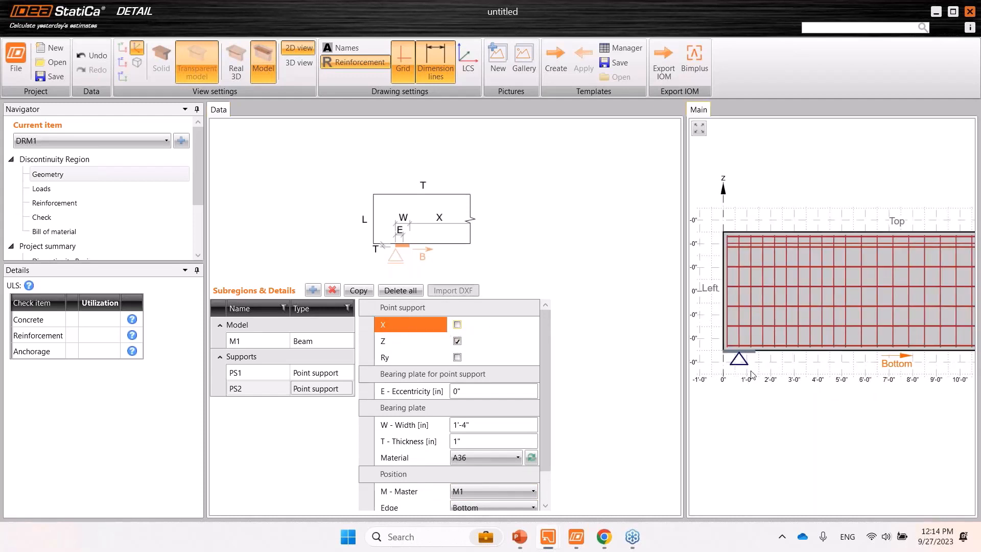
left_click(313, 373)
scroll(744, 348, "up", 2)
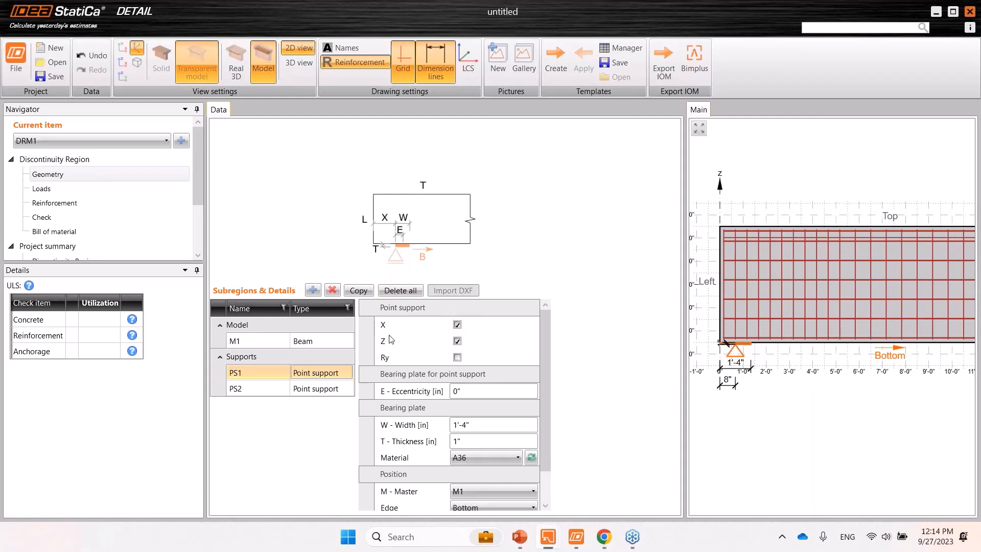
Add a bearing plate as a load transfer device and set its width to 20 in
left_click(316, 389)
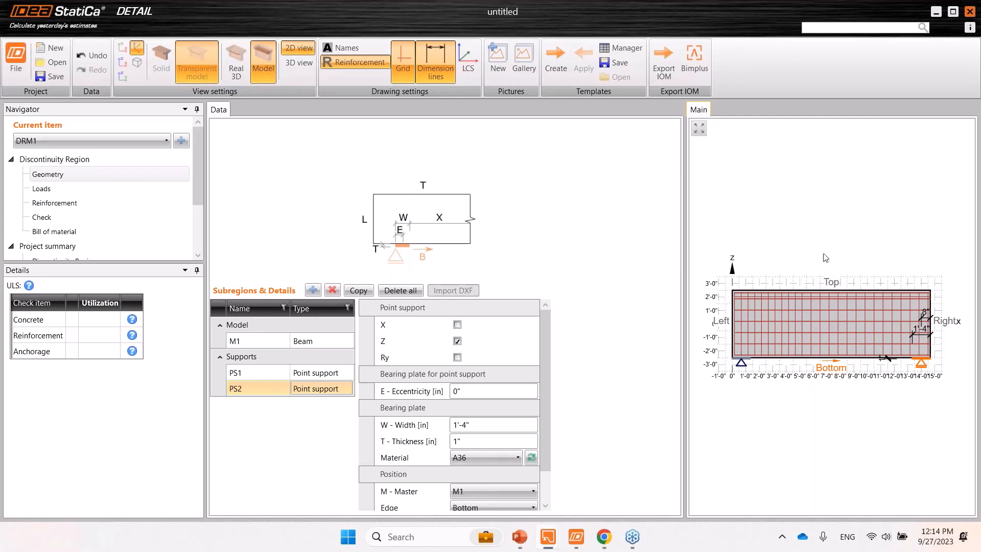
mouse_move(519, 537)
left_click(534, 473)
left_click(309, 290)
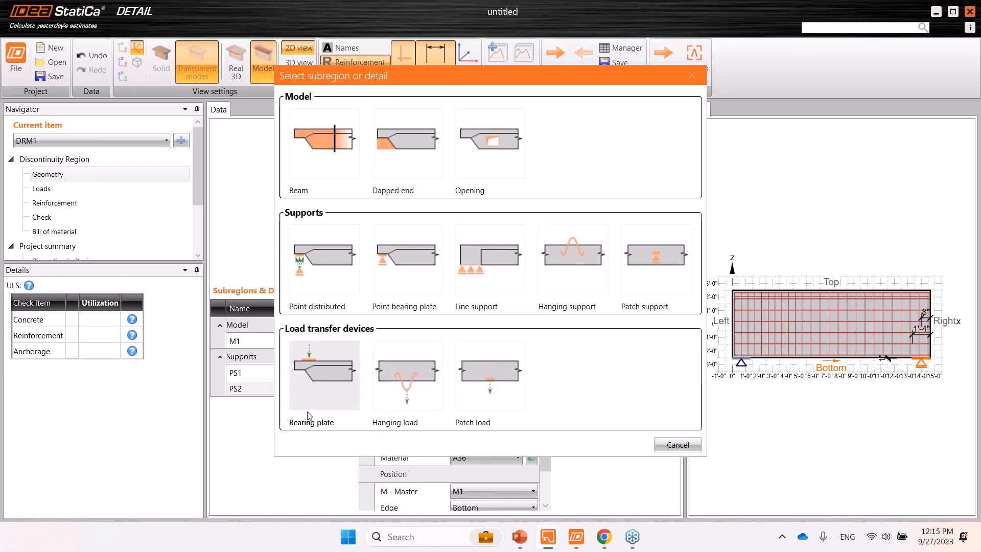
left_click(330, 394)
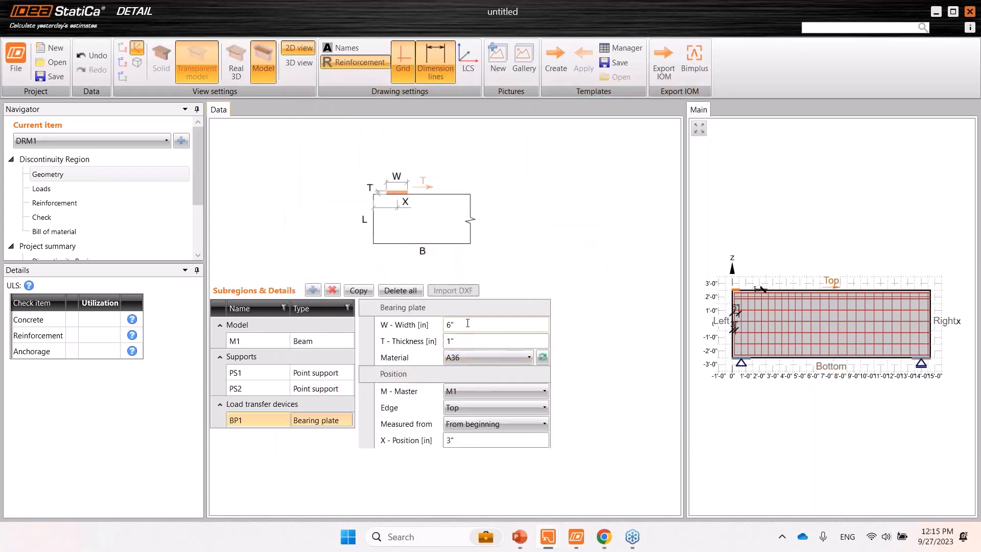
left_click(467, 323)
type("20")
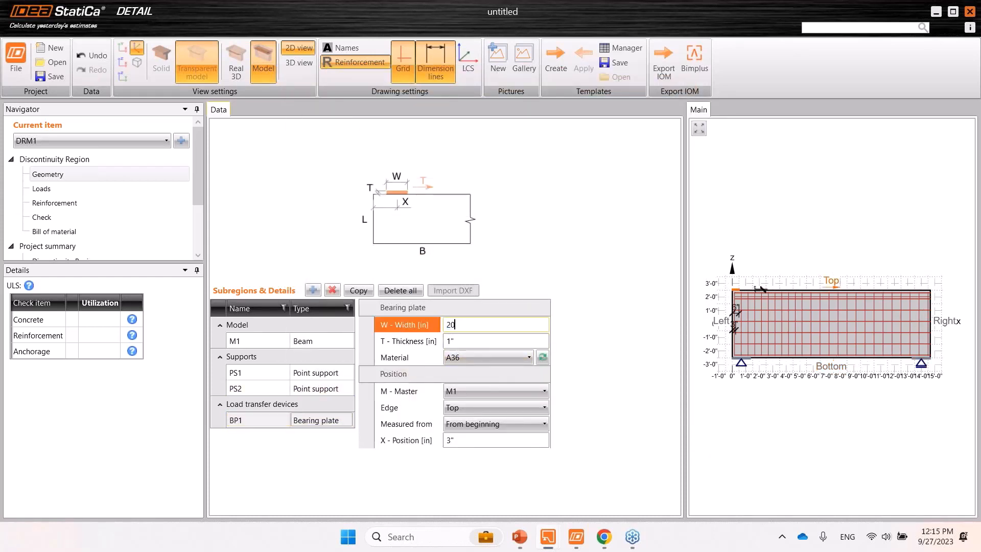
left_click(482, 338)
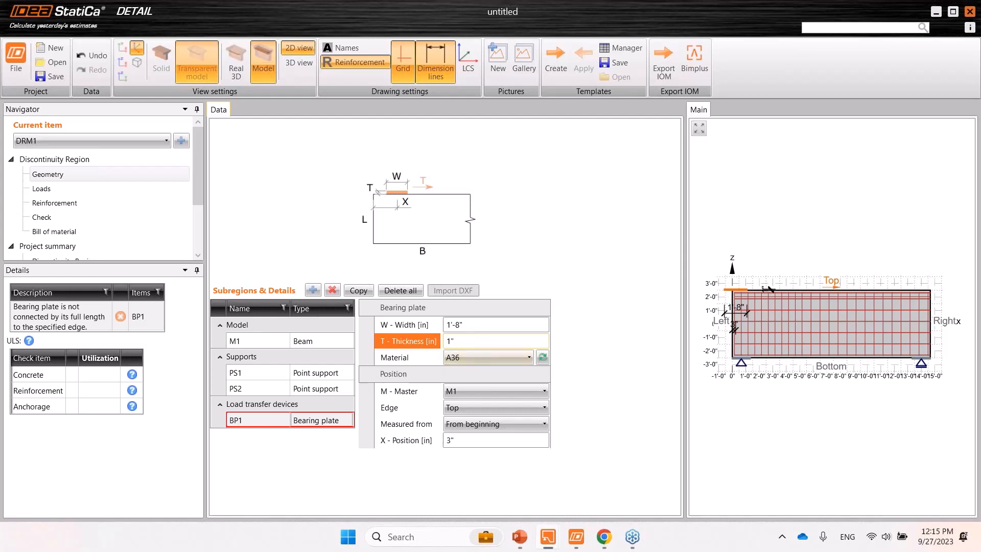
Set the X position of bearing plate BP1 to 7'-4" from the beginning of the beam's top edge
left_click(485, 441)
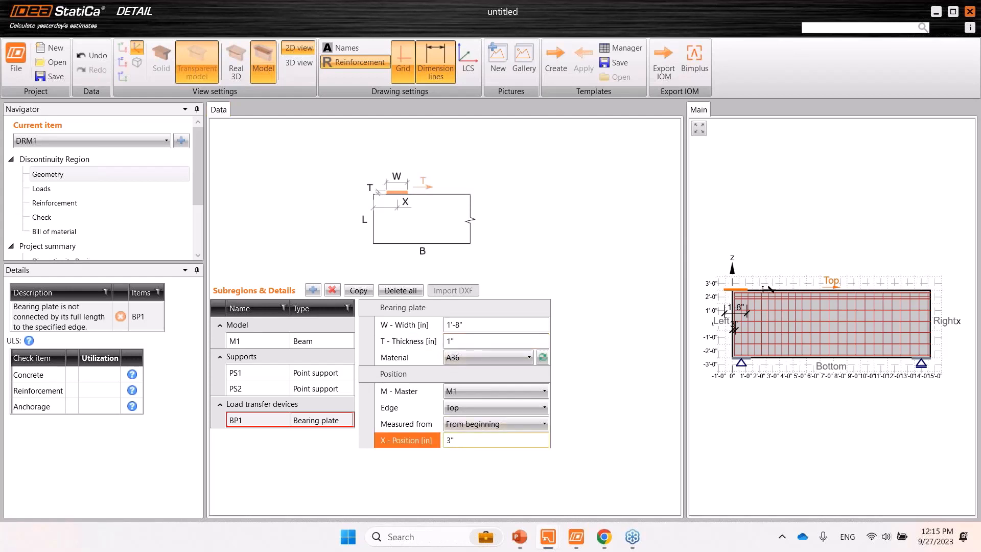
key("Return")
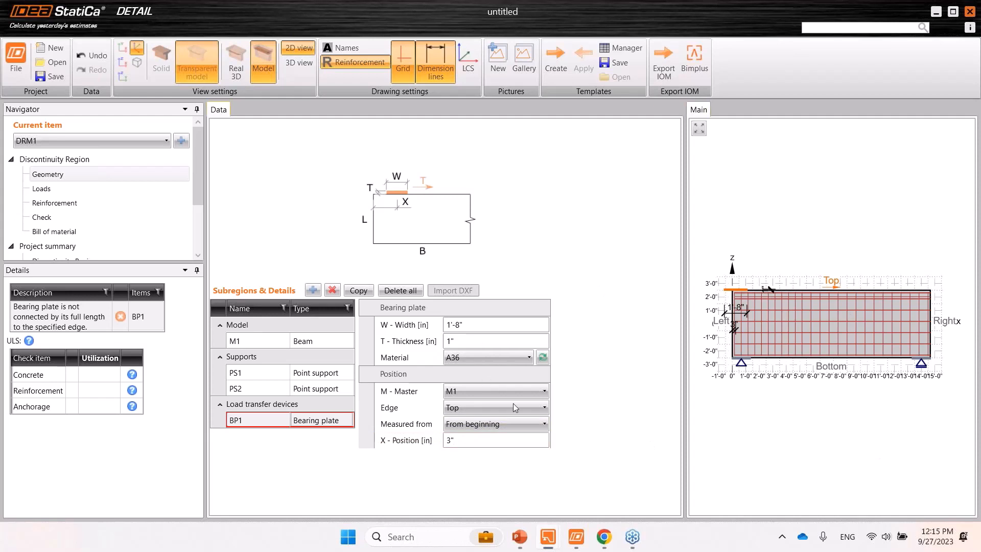
left_click(401, 442)
left_click(485, 341)
scroll(841, 290, "up", 5)
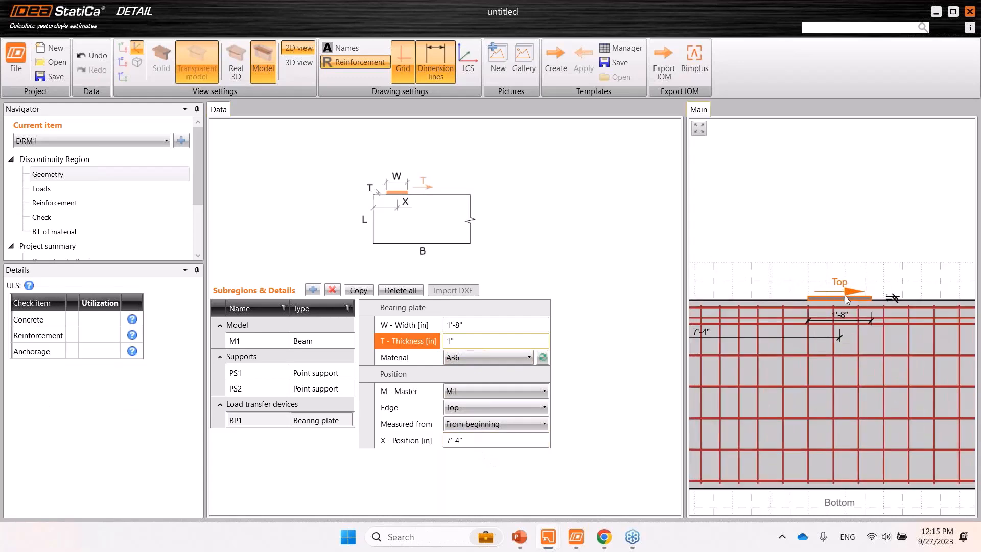
scroll(845, 295, "down", 5)
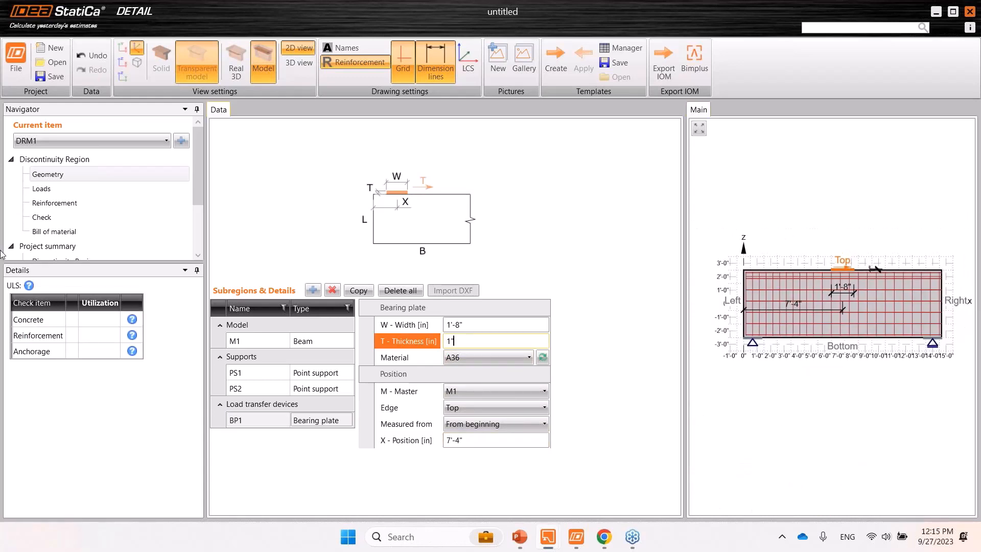
Examine the rules of combinations C1, C2 and C3 and the check options offered for the SLS limit state
left_click(52, 190)
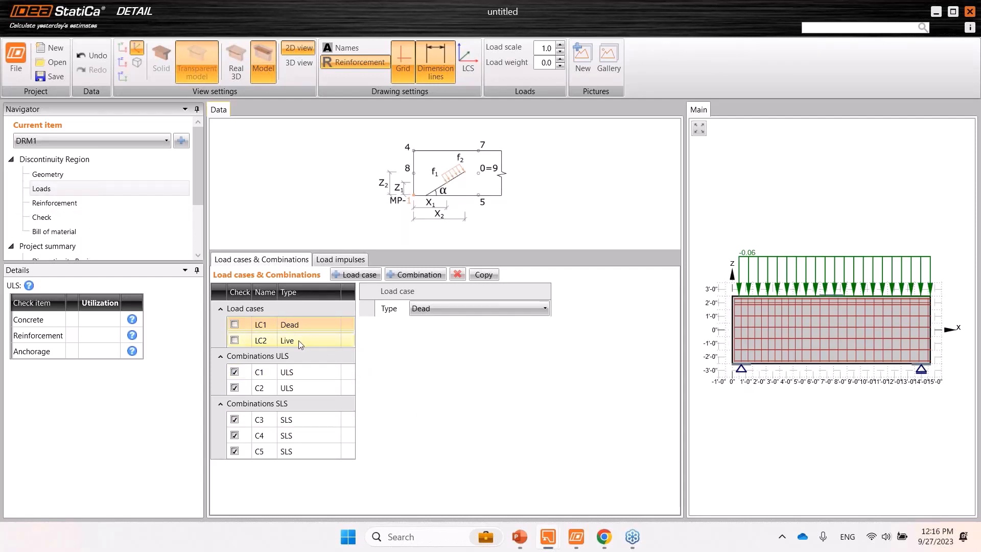
left_click(302, 375)
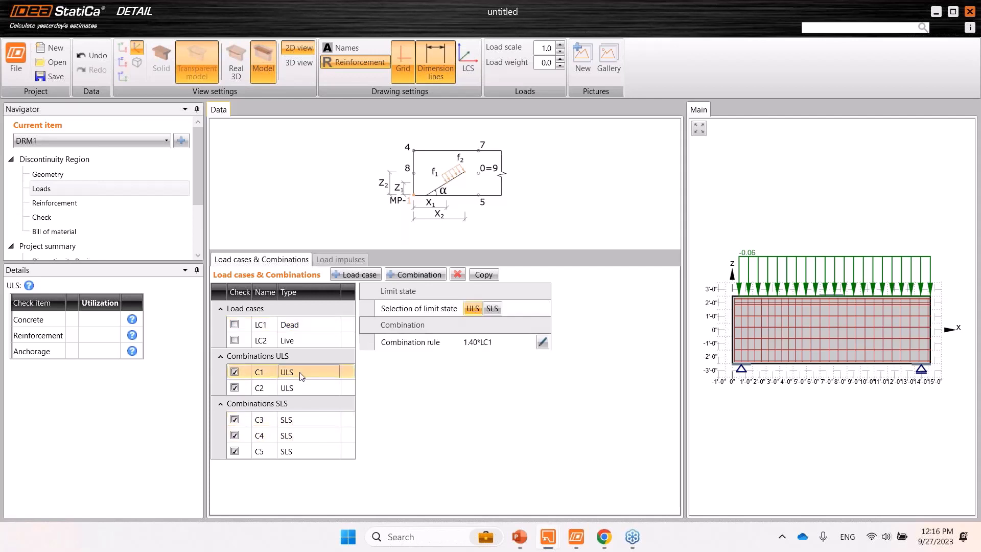
left_click(476, 349)
left_click(308, 394)
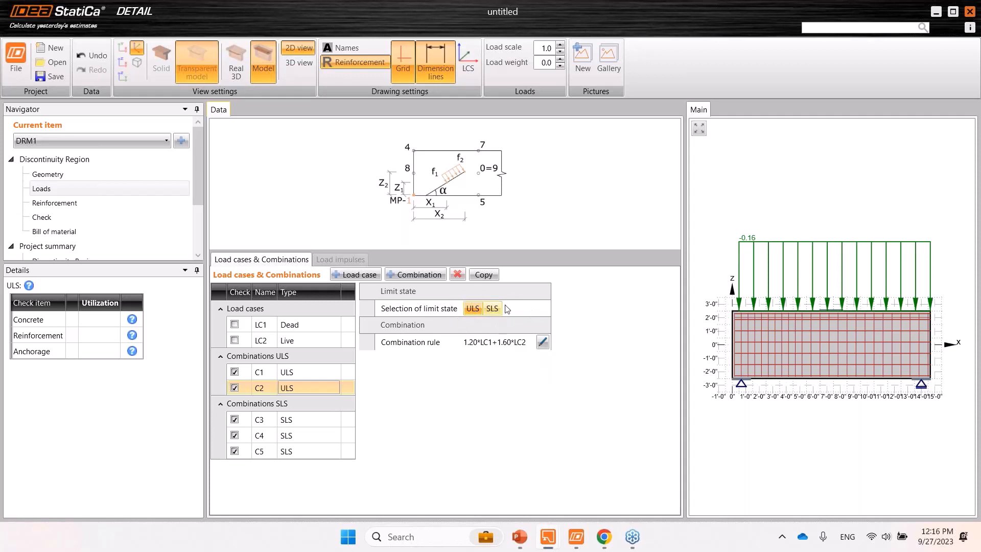
left_click(297, 423)
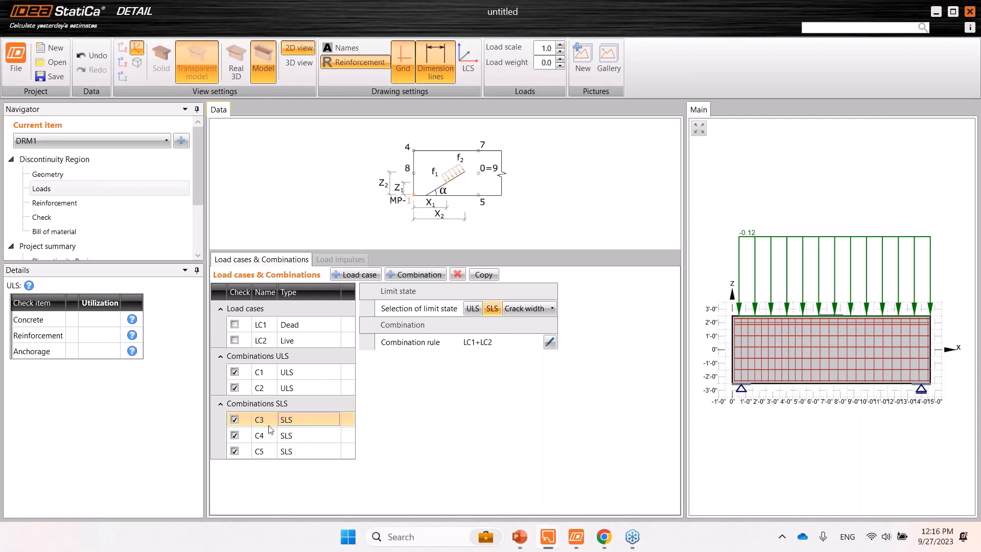
left_click(532, 310)
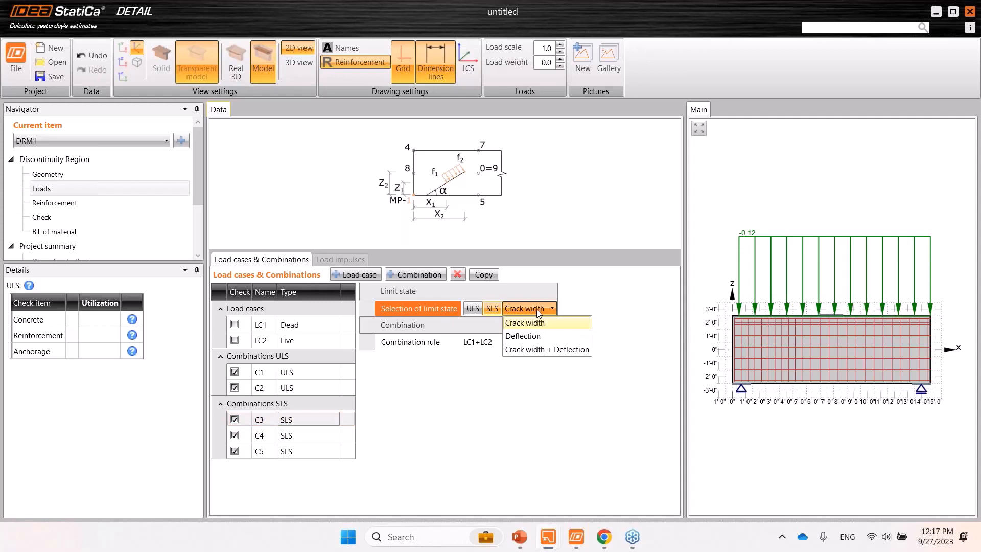
left_click(613, 303)
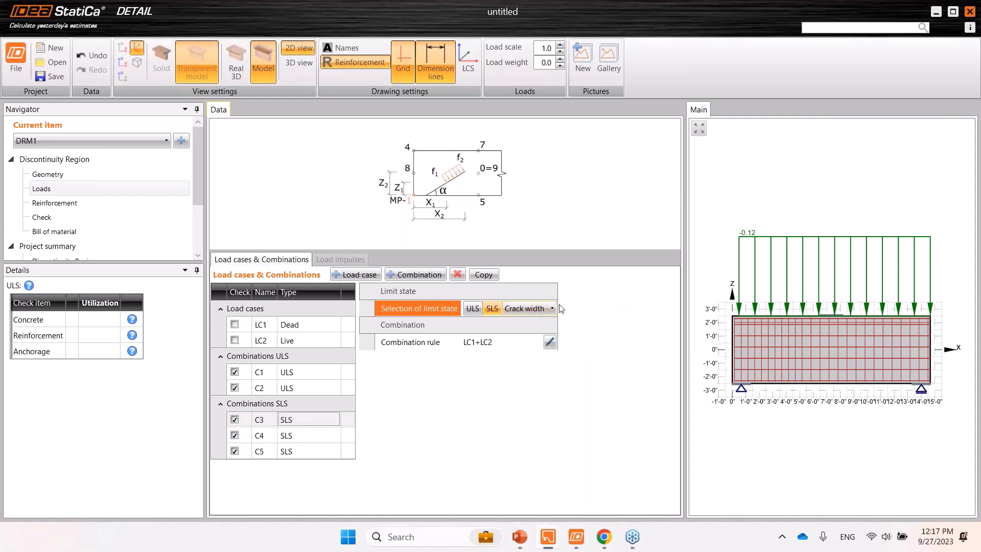
Delete the line load impulse from the dead load case LC1
left_click(310, 327)
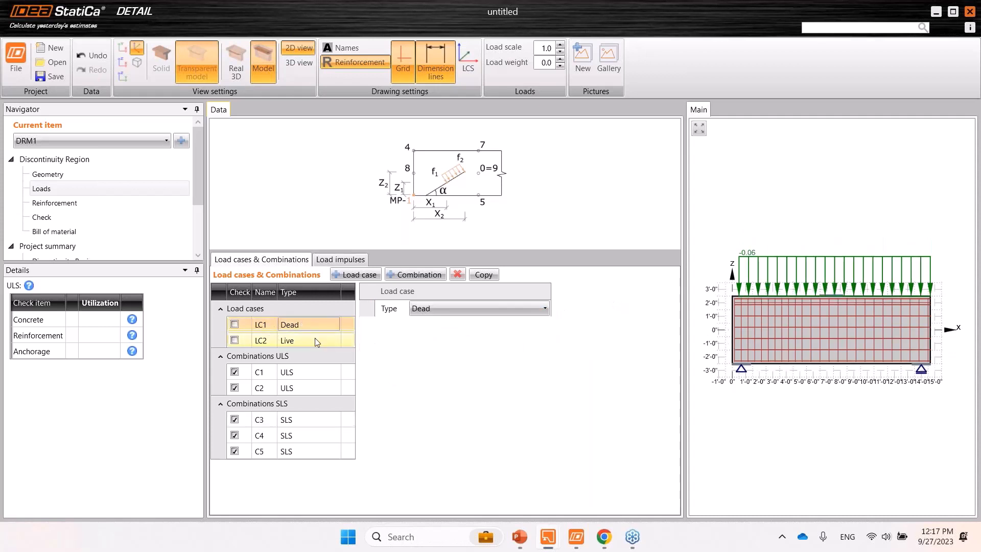
left_click(336, 262)
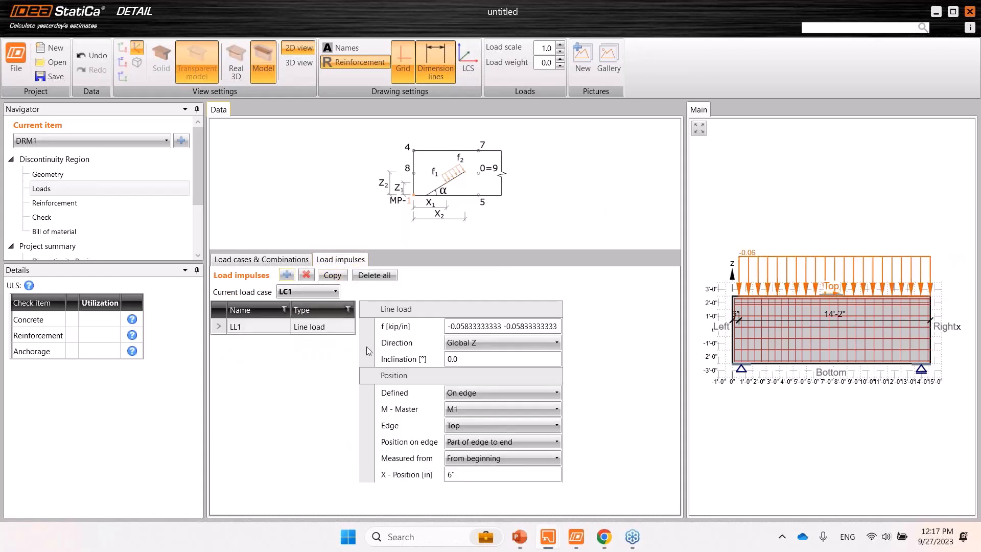
left_click(304, 329)
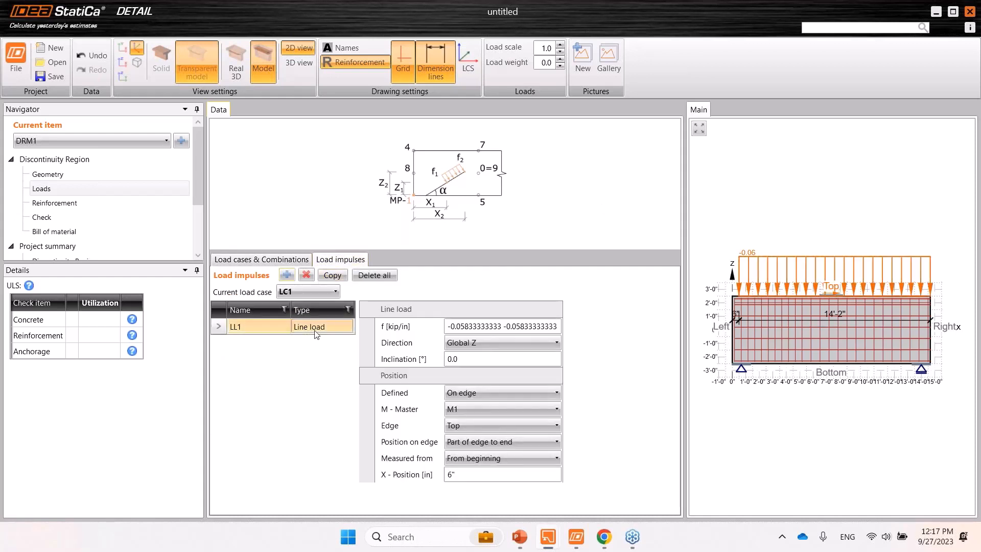
left_click(307, 275)
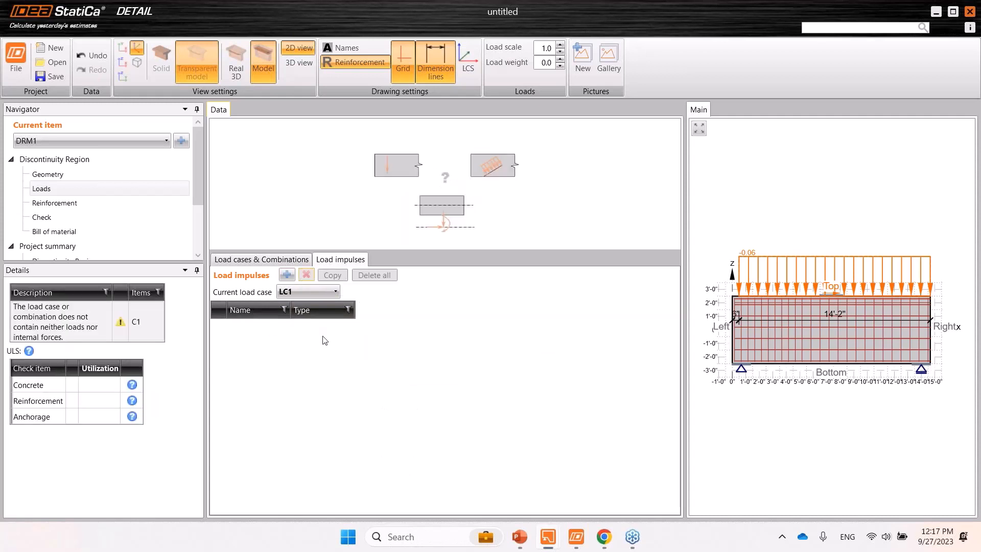
Add a point load of -180 kip to load case LC1, transmitted through bearing plate BP1
left_click(287, 276)
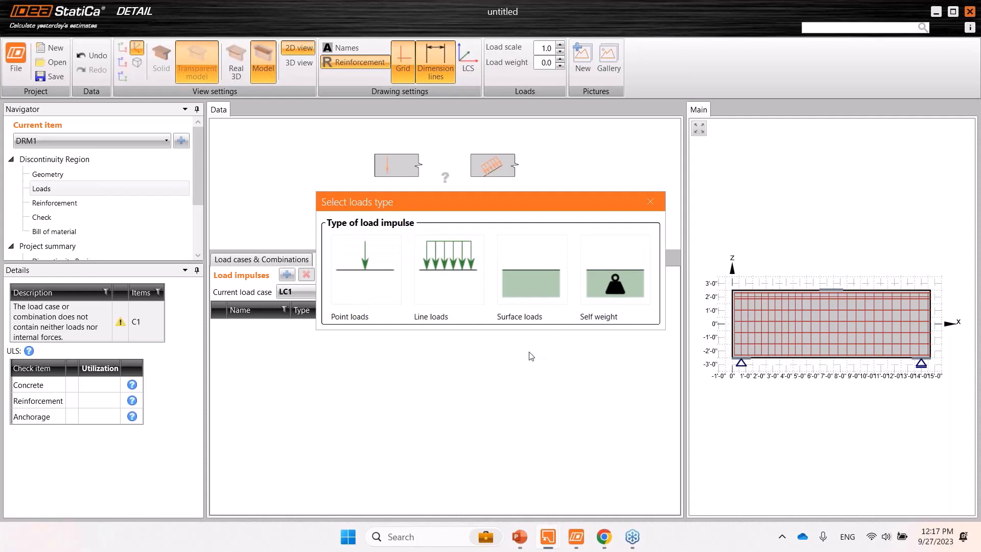
left_click(365, 286)
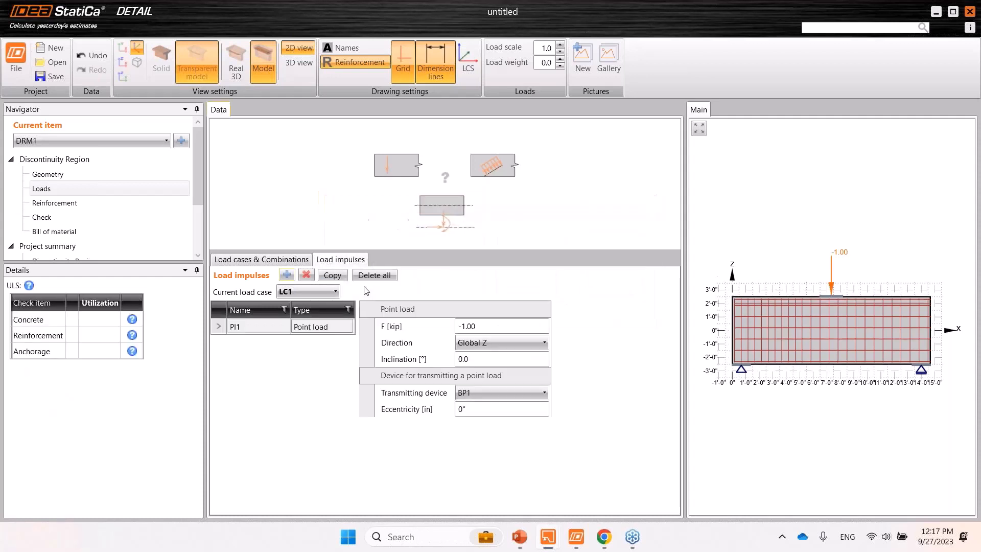
left_click(503, 322)
type("-180")
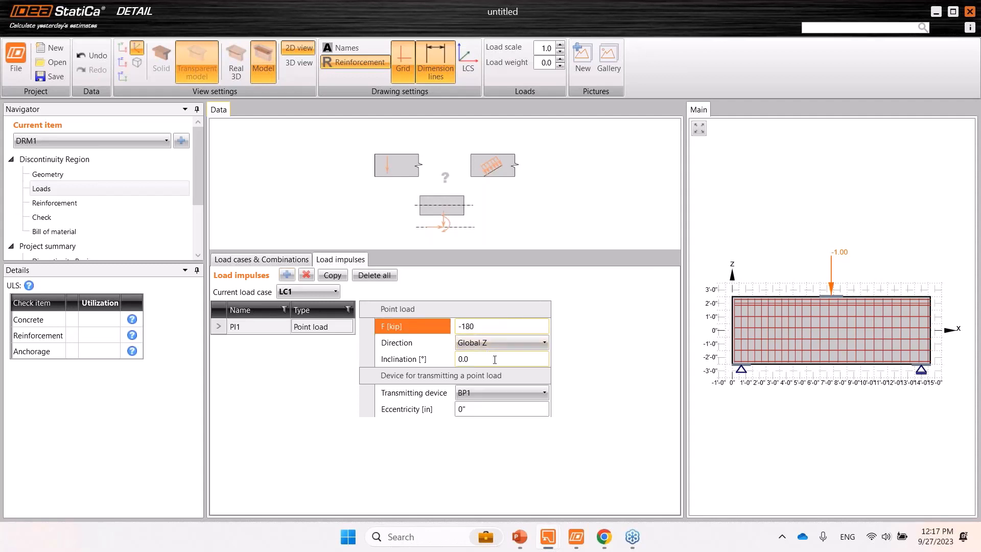
key("Return")
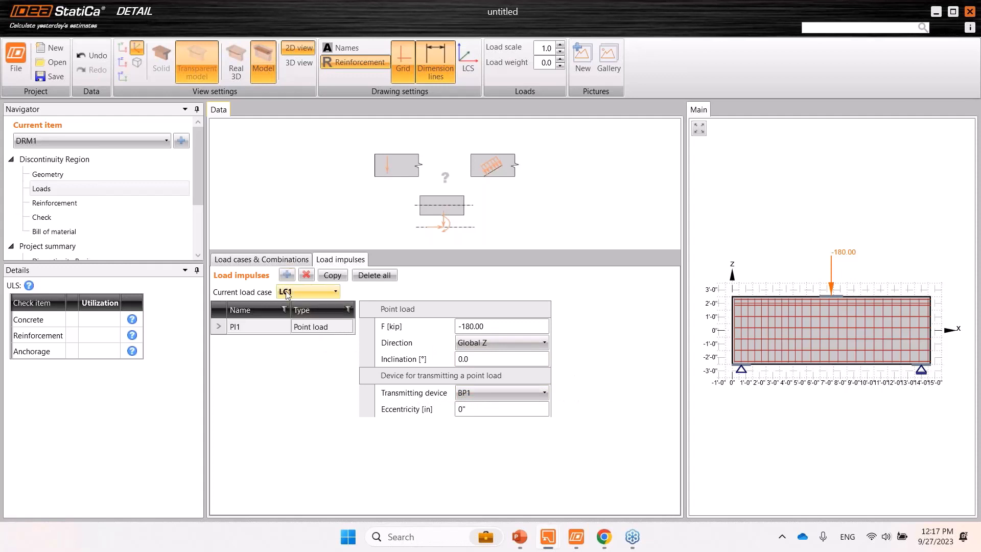
Make LC2 the current load case and delete its line load impulse
left_click(310, 292)
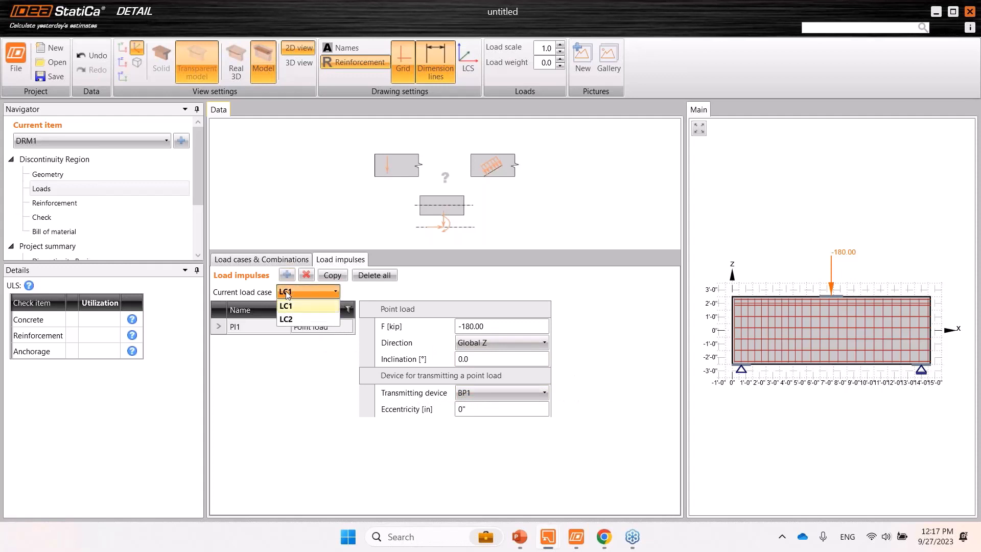
left_click(287, 319)
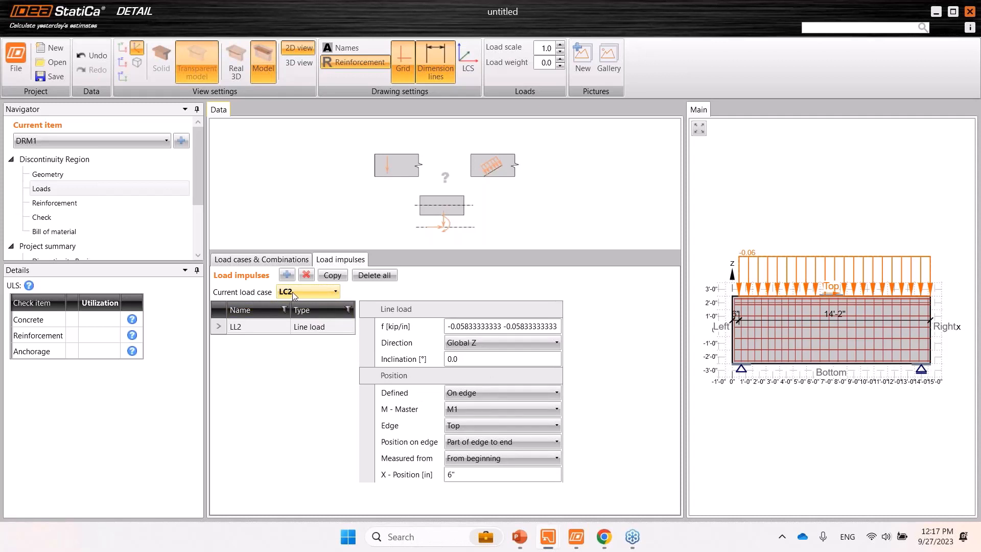
left_click(309, 328)
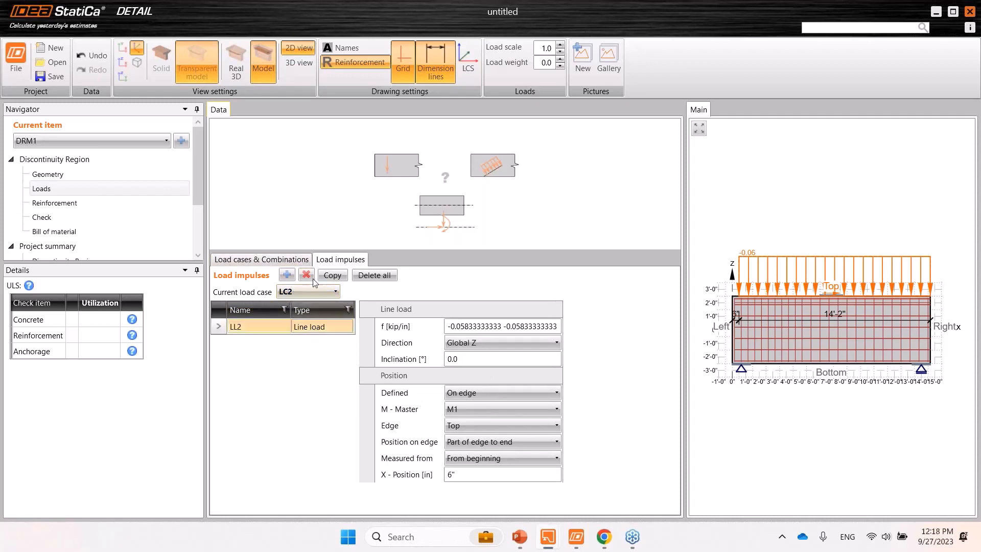
left_click(307, 276)
Add a point load of -250 kip to load case LC2 and check that BP1 is its transmitting device
left_click(290, 276)
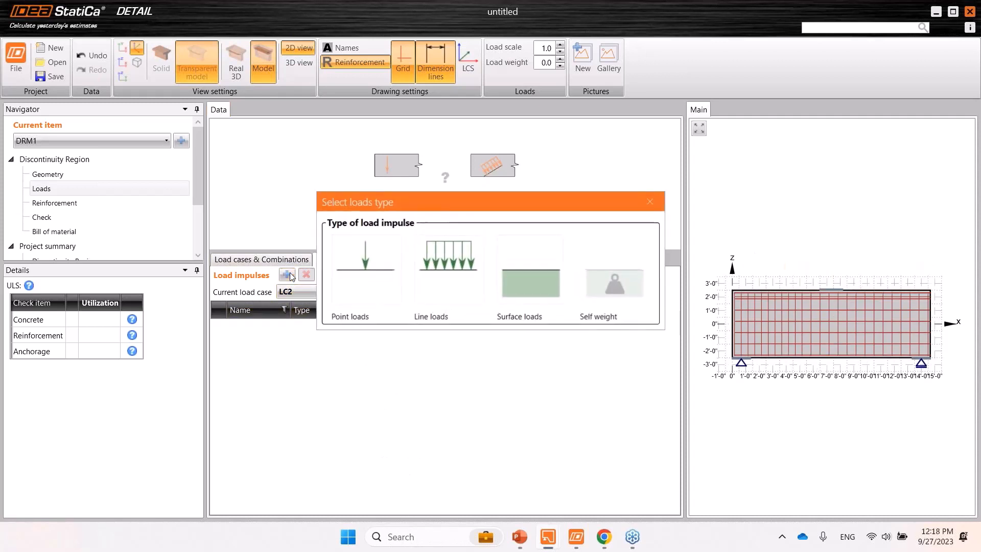
left_click(358, 271)
left_click(433, 330)
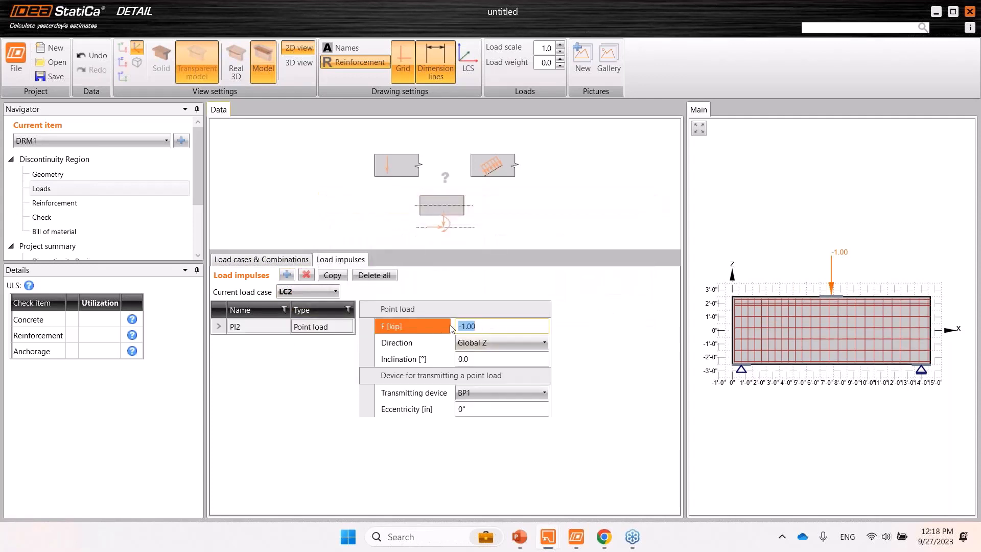
type("-250")
key("Return")
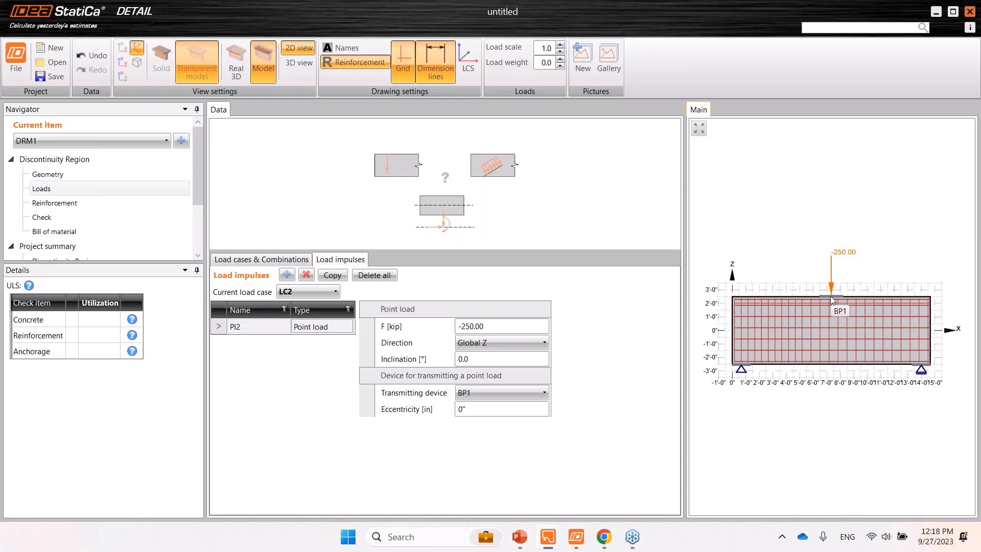
left_click(475, 391)
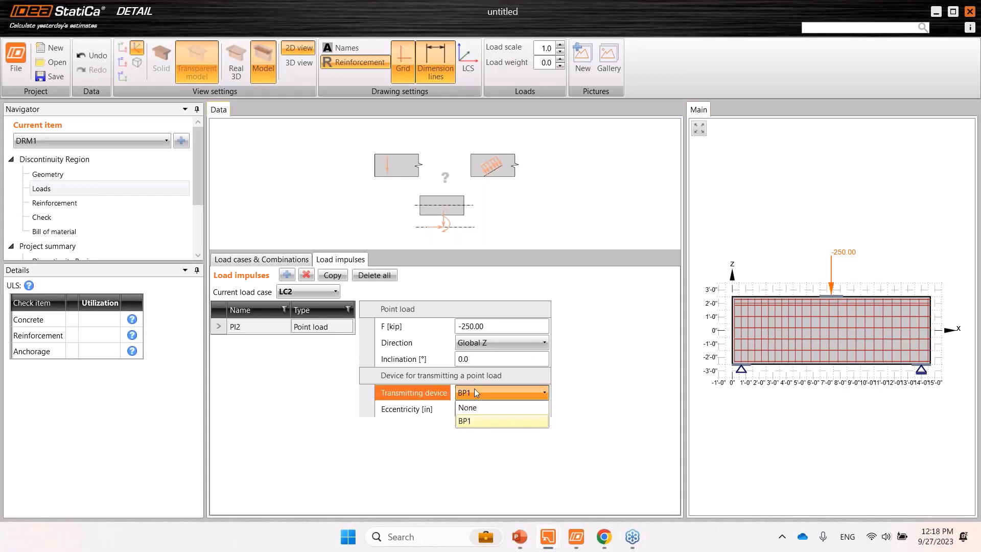
left_click(475, 391)
left_click(484, 438)
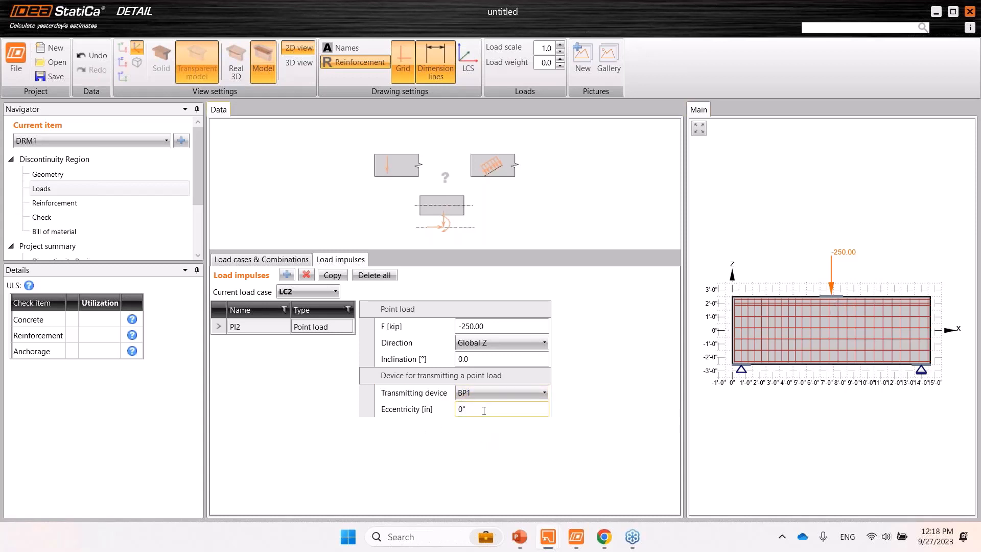
scroll(833, 299, "up", 2)
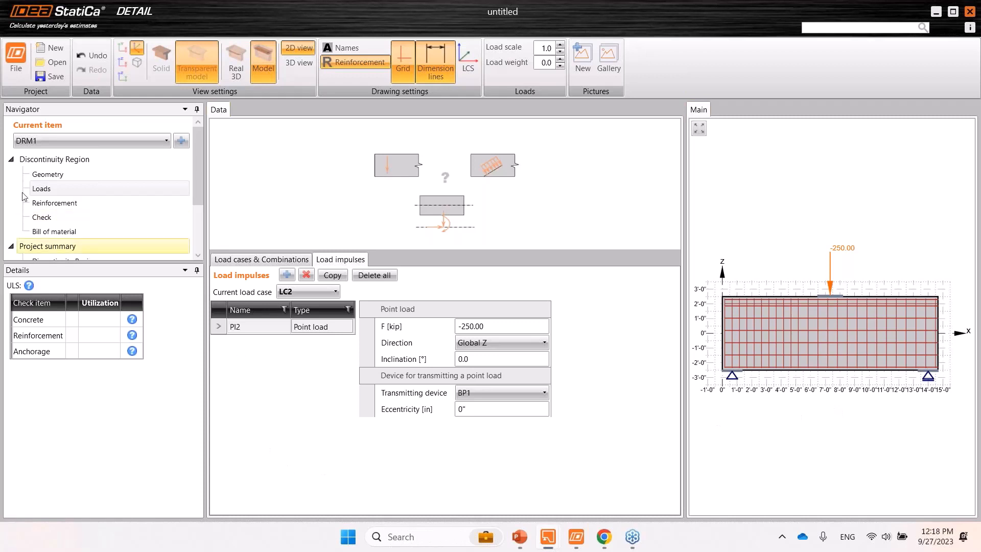
Switch the beam's reinforcement to manual input and editing, and review the reinforcement types that can be added
left_click(46, 206)
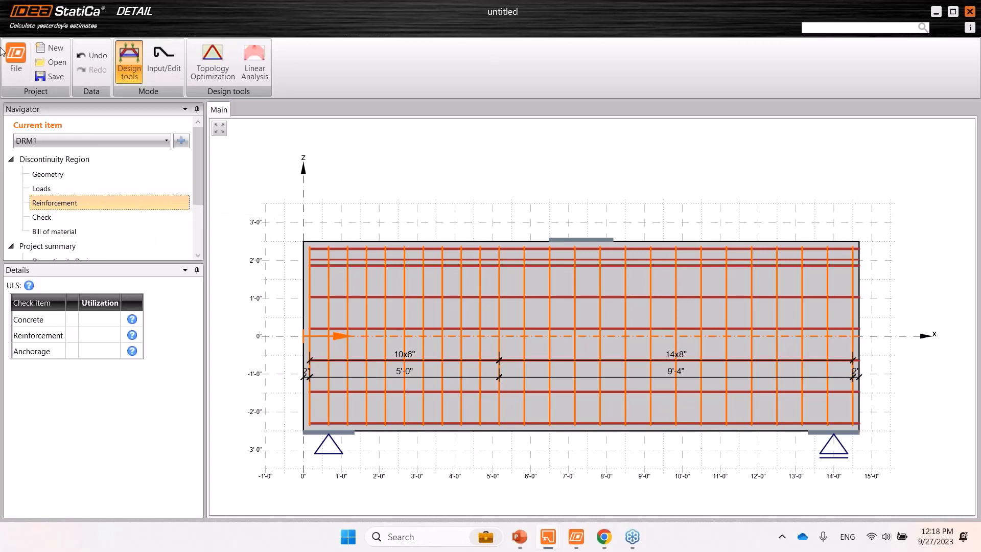
left_click(170, 67)
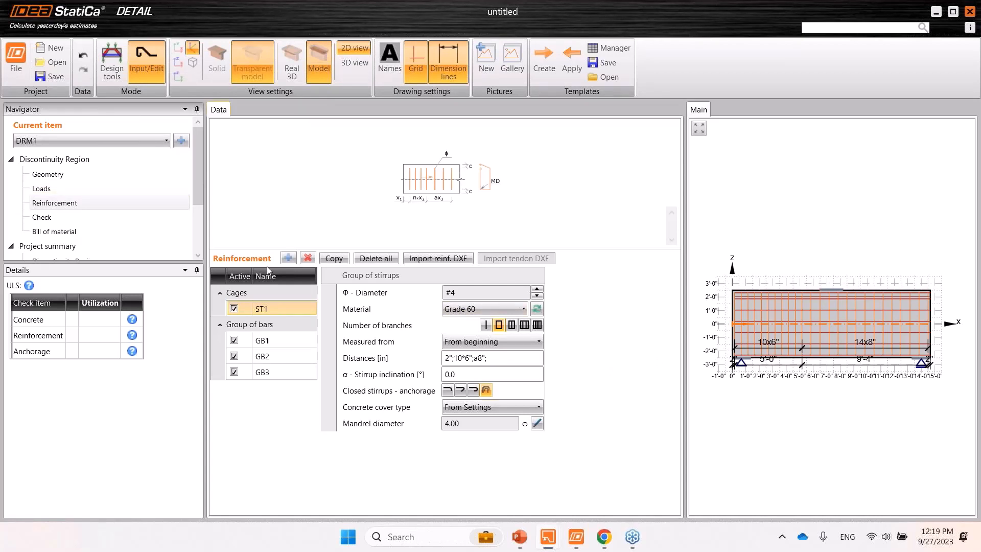
left_click(290, 259)
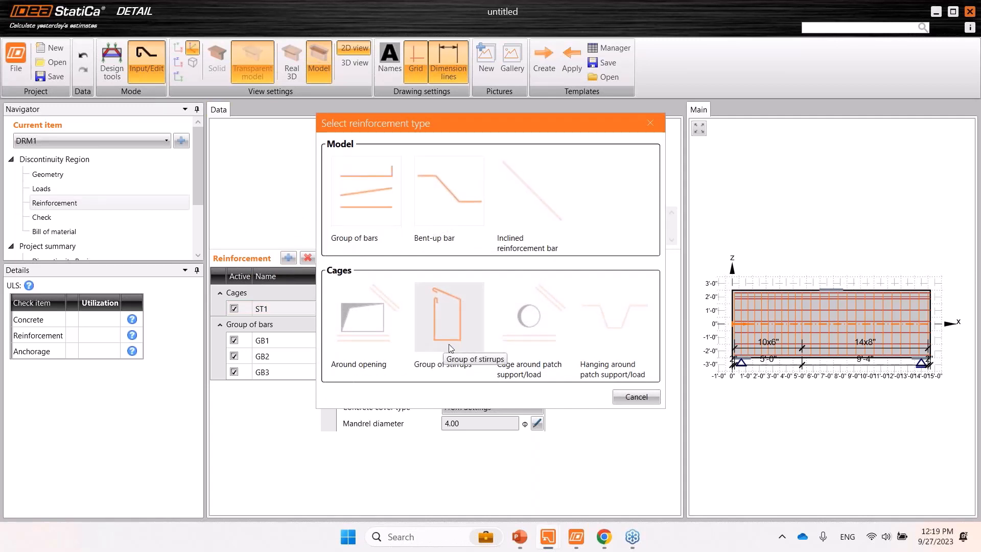
left_click(659, 129)
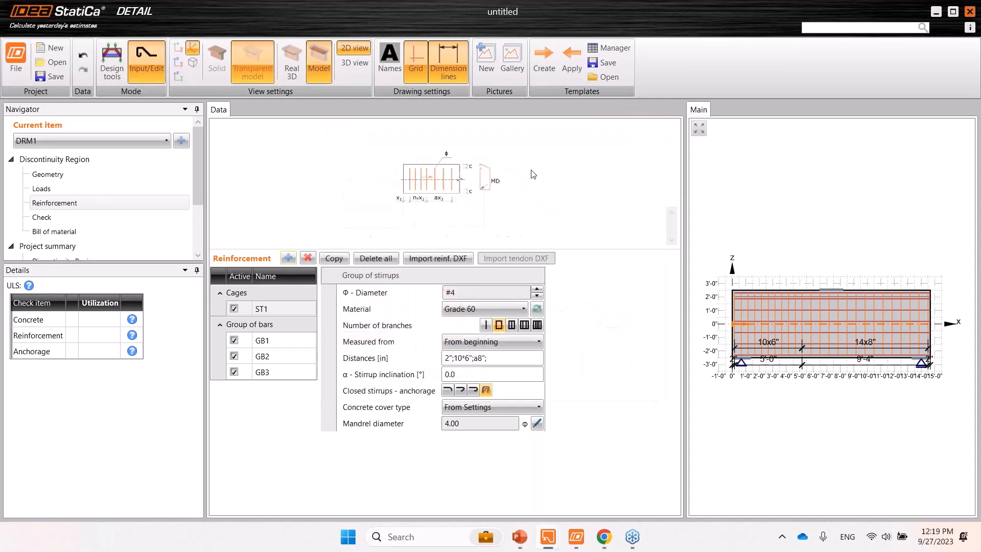
Set the diameter of stirrup group ST1 to #6 with Grade 60 as the material
left_click(265, 311)
left_click(274, 340)
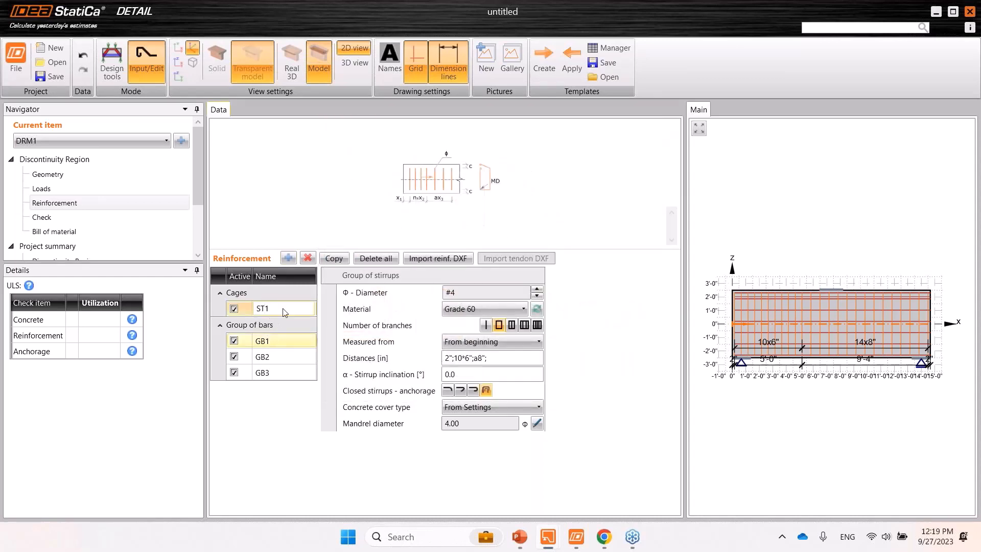
left_click(259, 310)
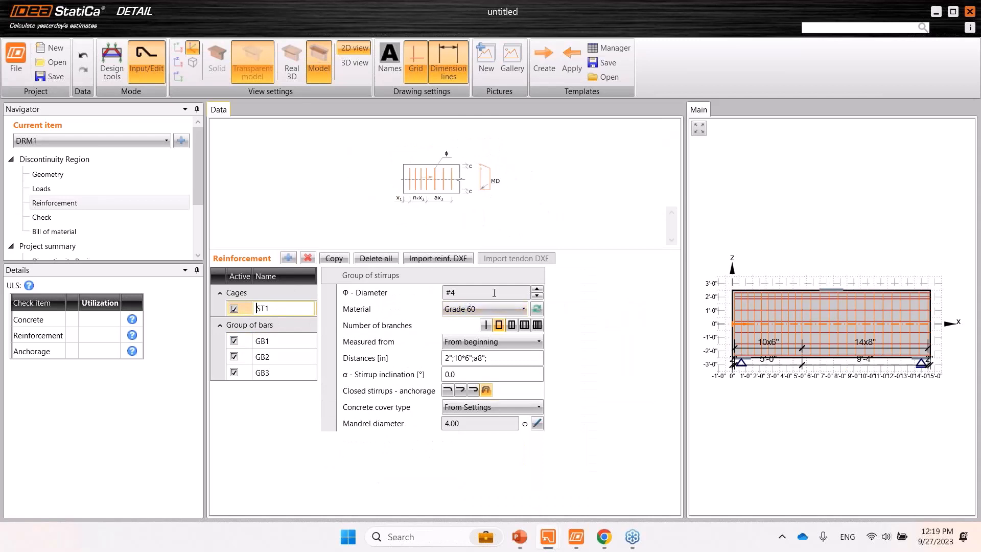
left_click(537, 290)
left_click(538, 289)
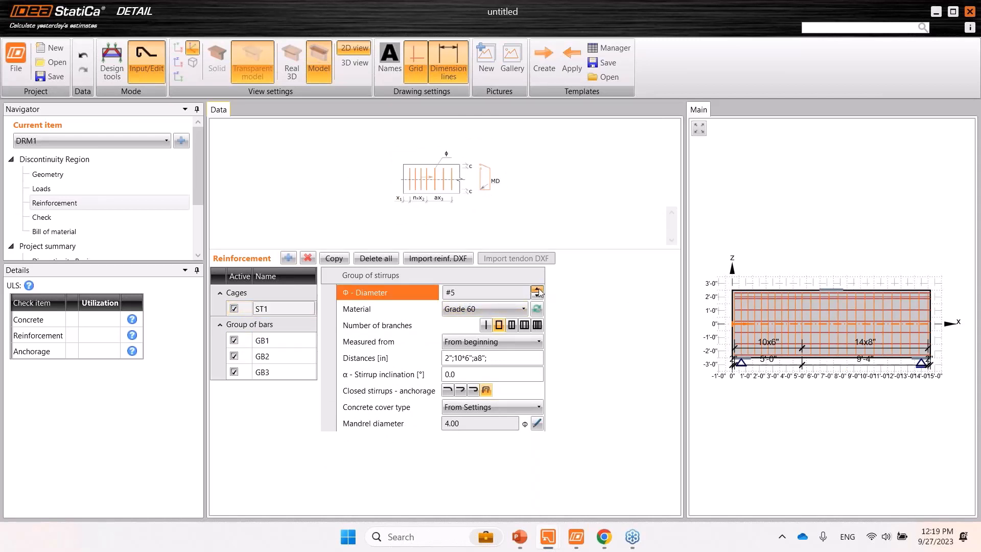
left_click(537, 289)
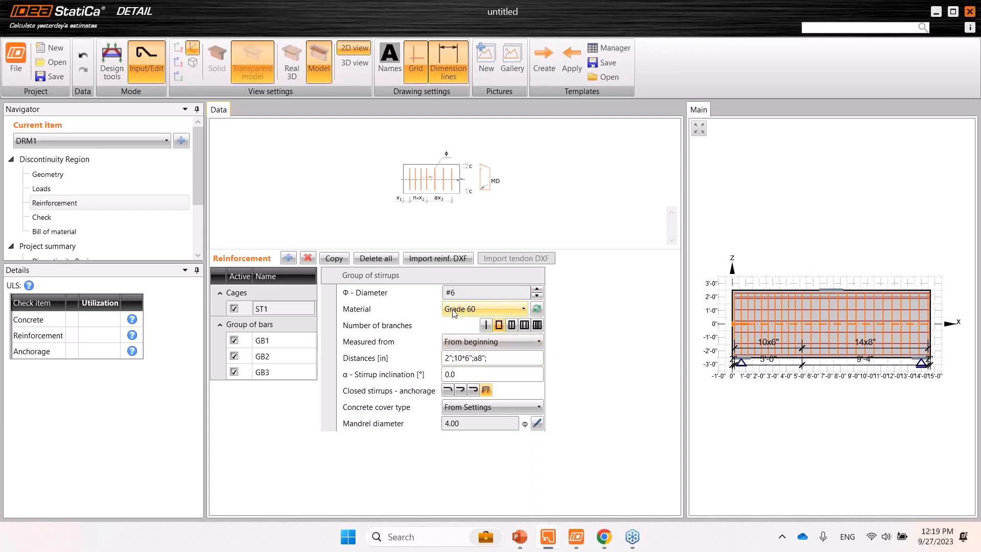
left_click(516, 309)
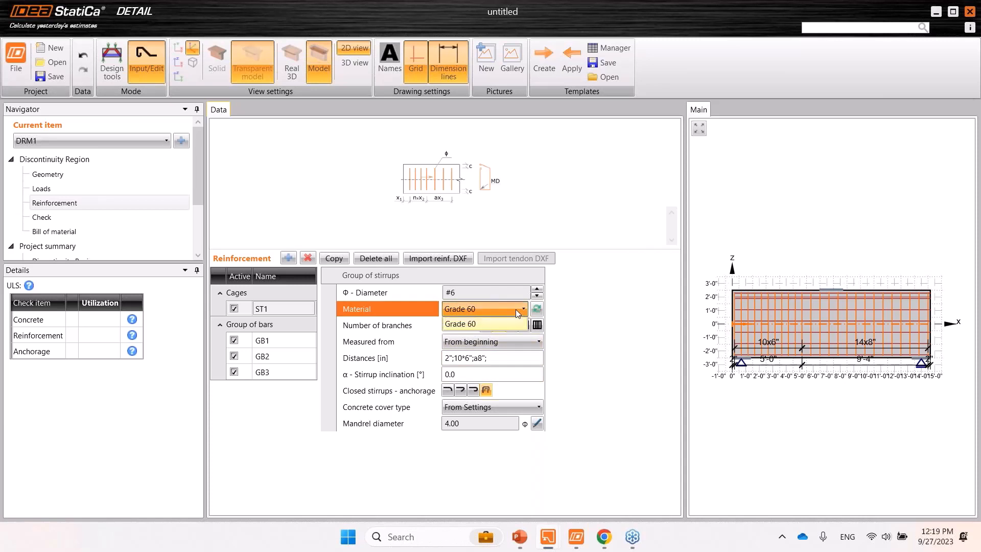
left_click(516, 323)
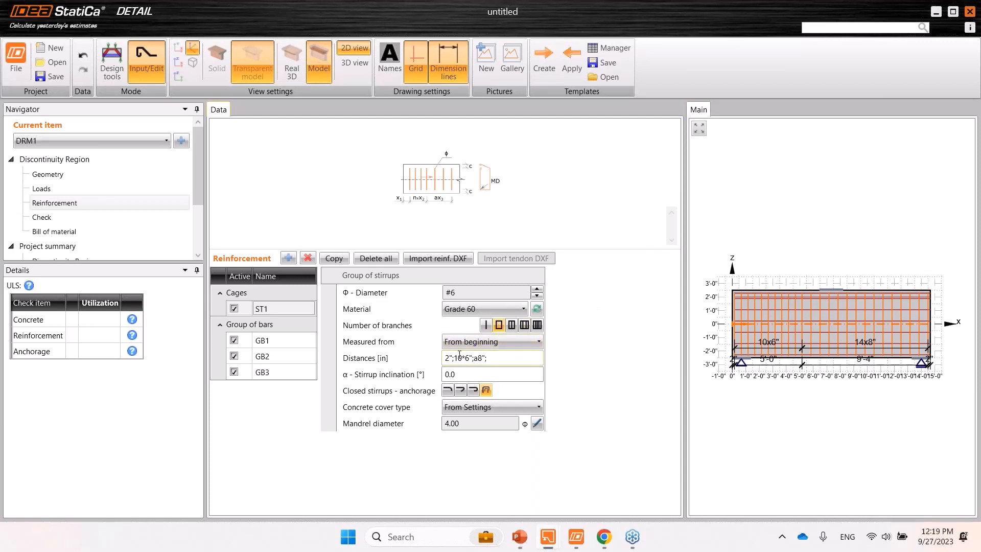
Reduce the ST1 stirrup distances to a single 2" offset and show the beam in real 3D
scroll(744, 325, "up", 4)
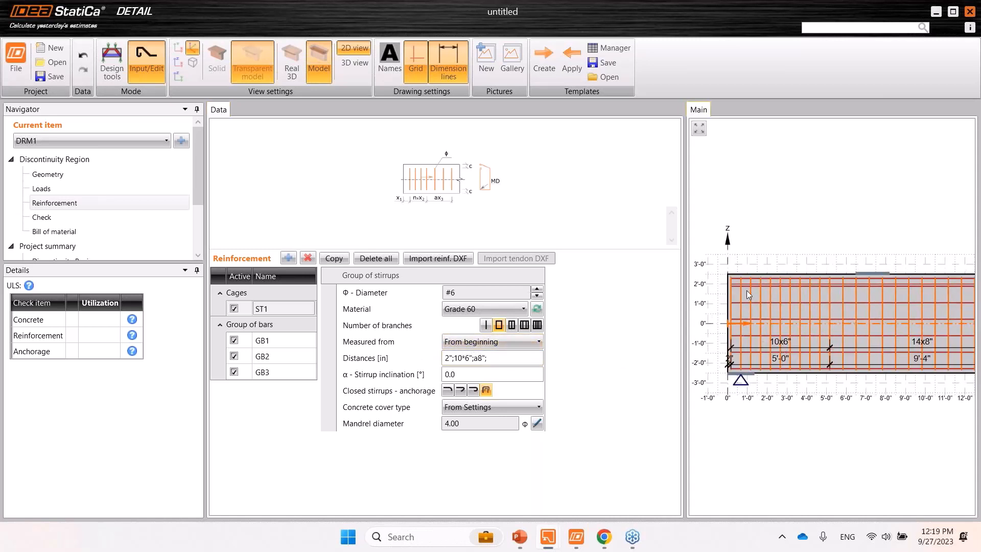
left_click(408, 357)
type("2")
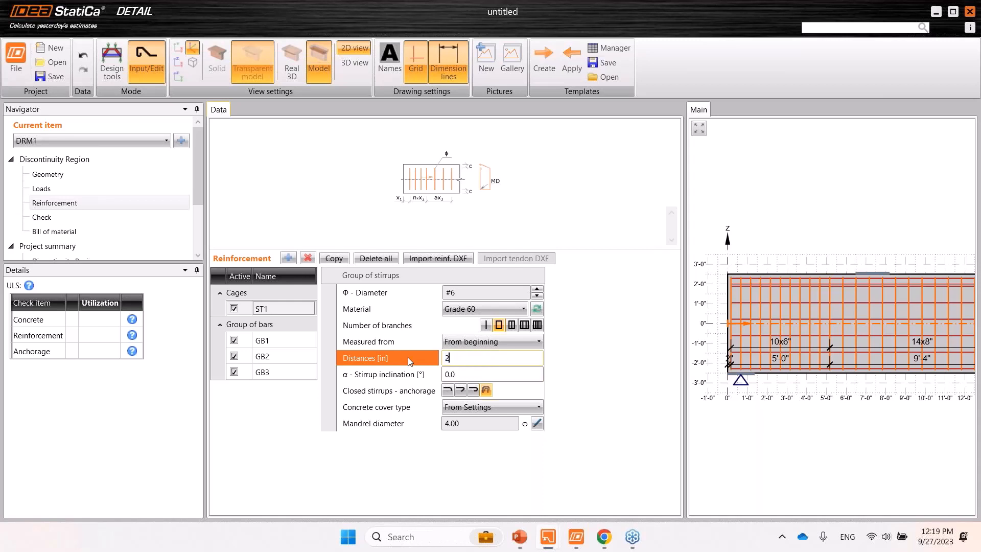
key("Return")
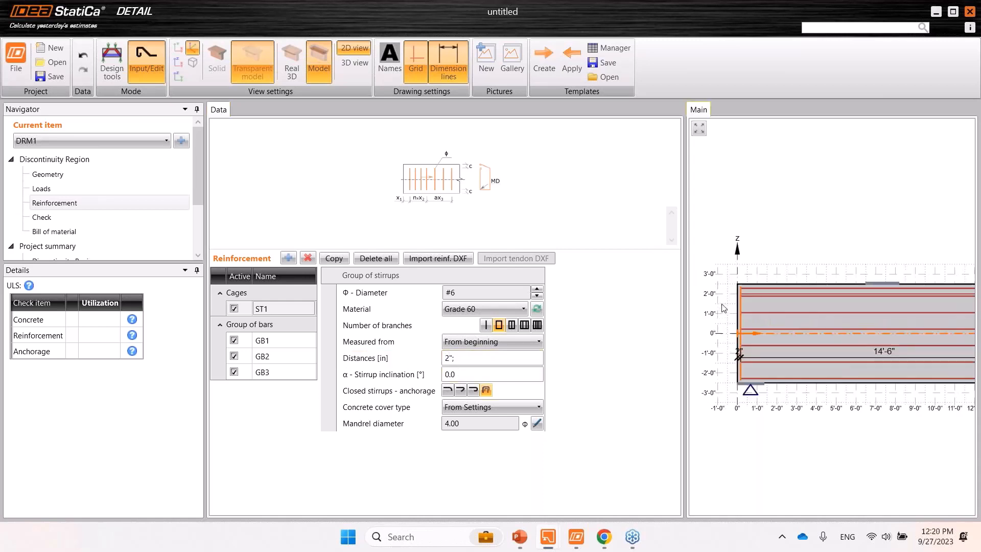
scroll(736, 306, "up", 5)
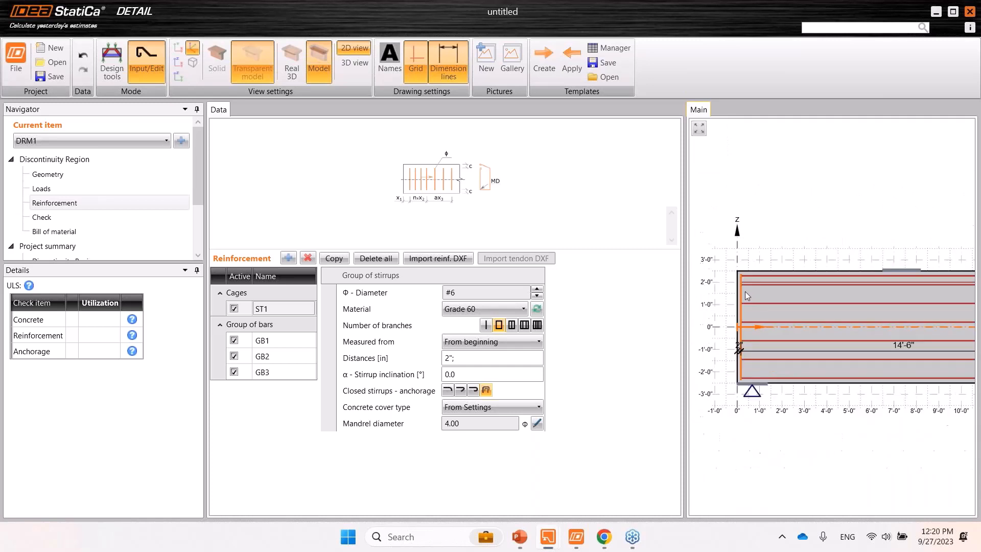
scroll(796, 315, "up", 5)
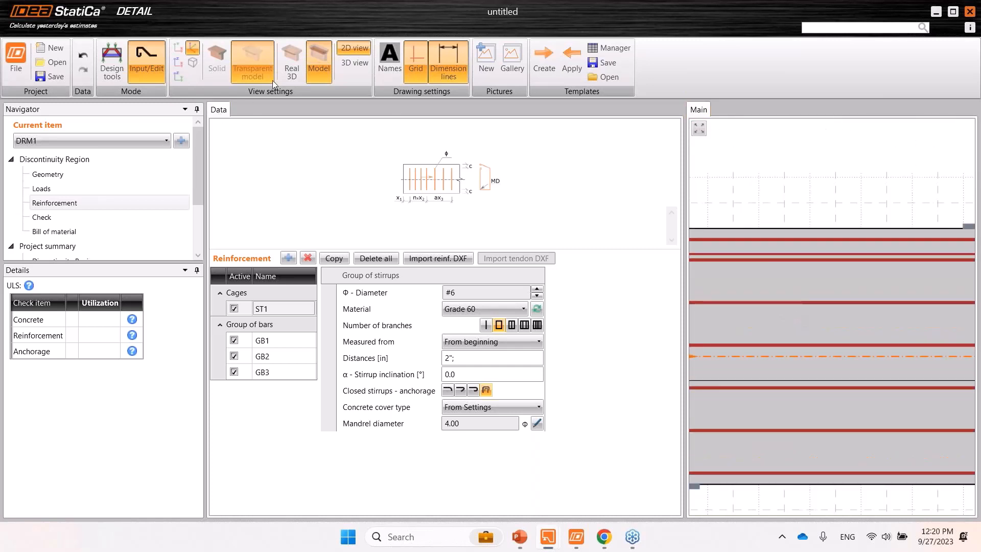
left_click(292, 66)
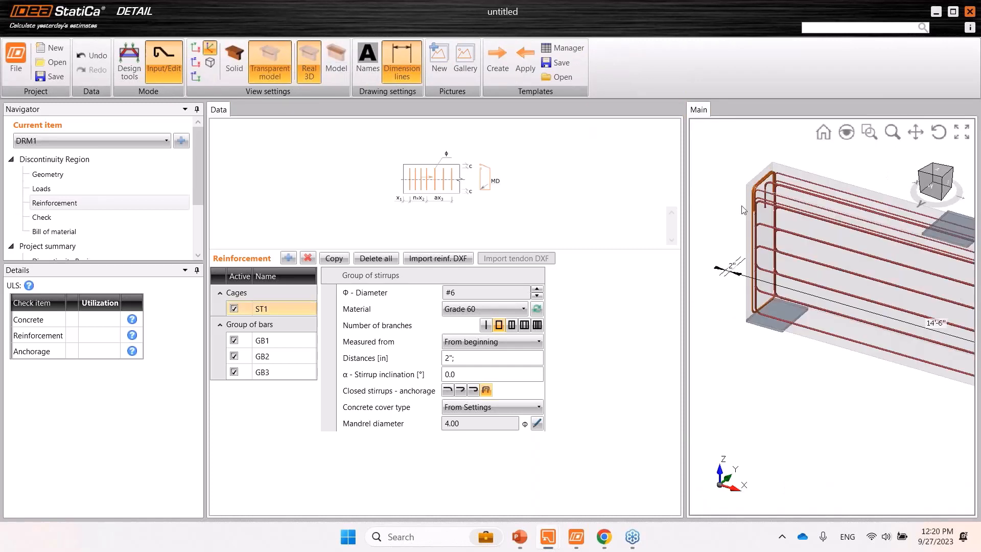
Set the ST1 stirrup distances to 2";20*10"; and view the whole beam
left_click(476, 361)
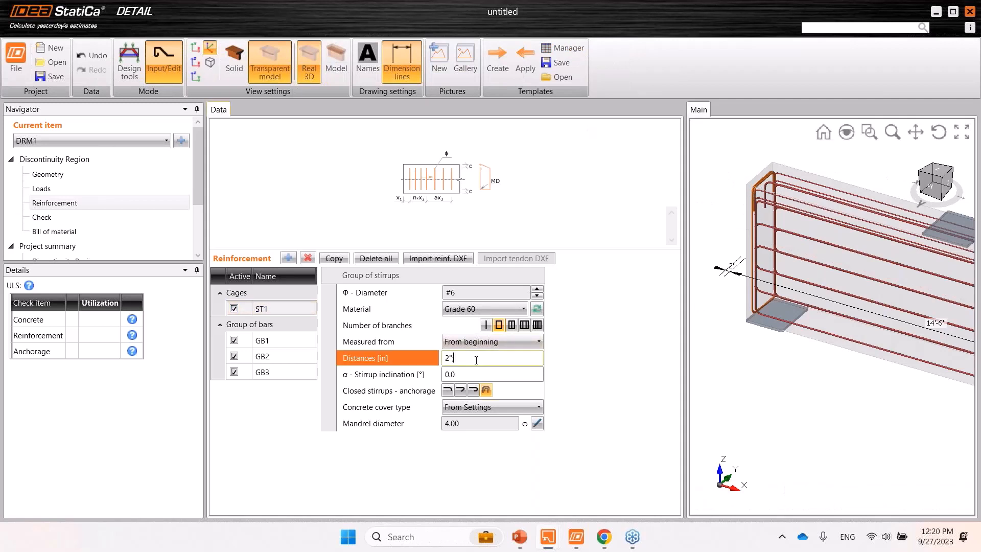
type(";20*10\";")
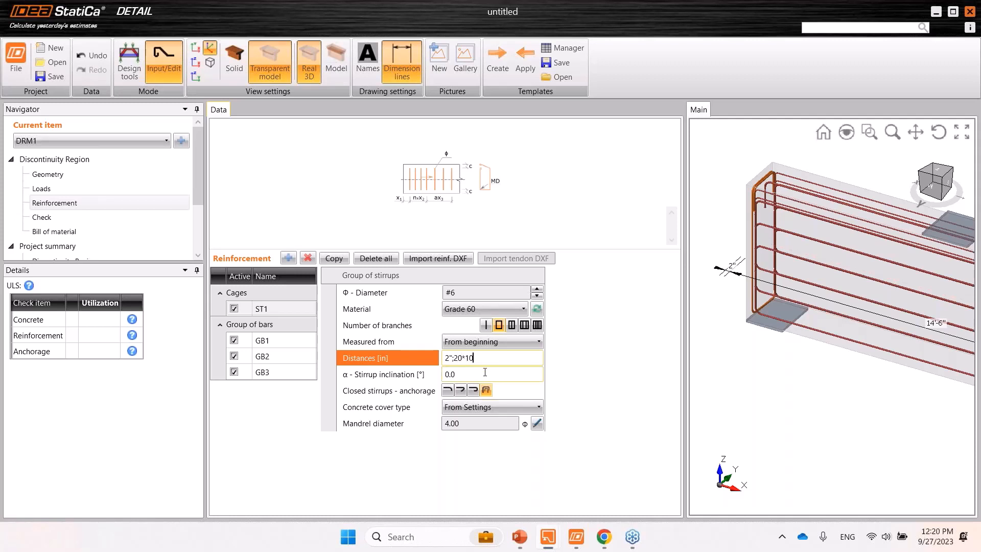
key("Return")
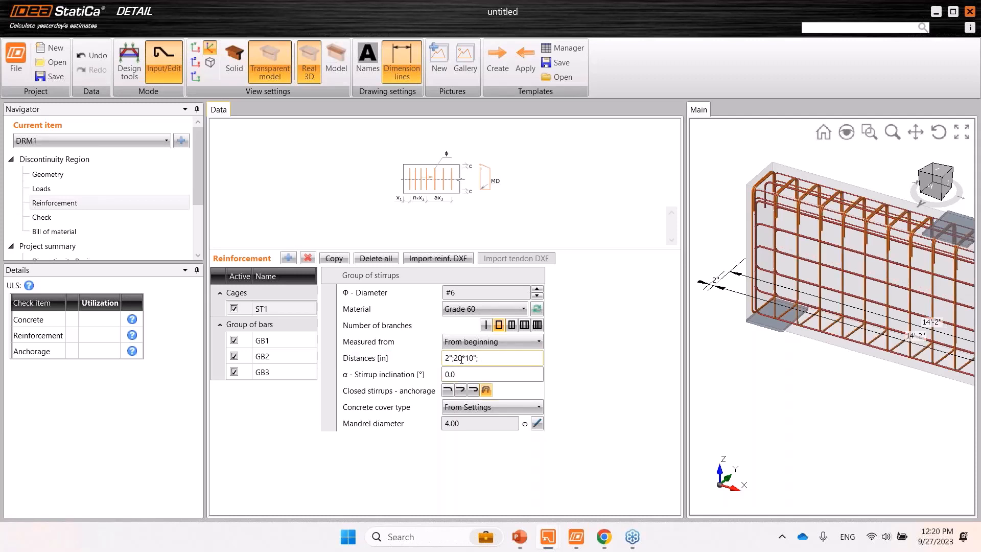
scroll(818, 340, "down", 5)
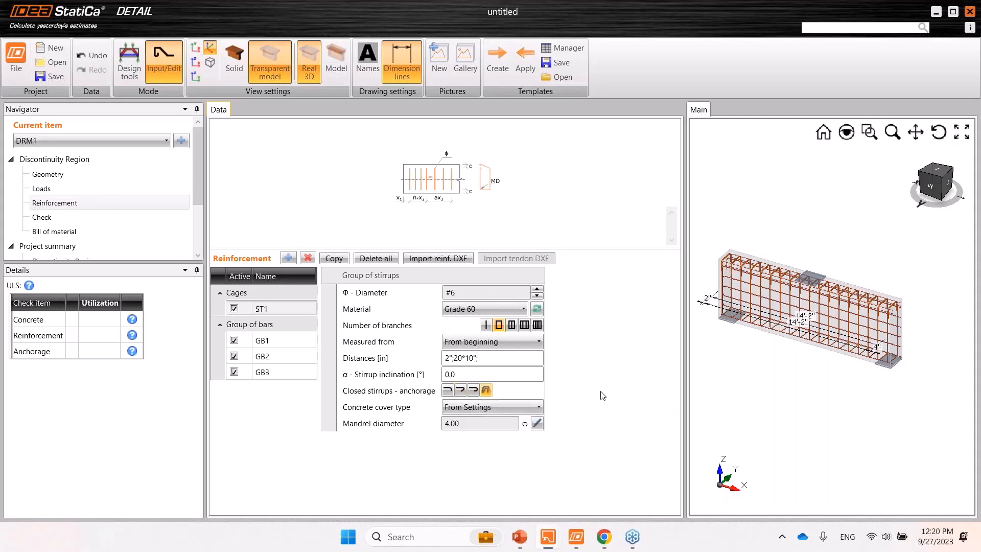
Delete the bar groups GB2 and GB3, keeping only GB1
left_click(268, 341)
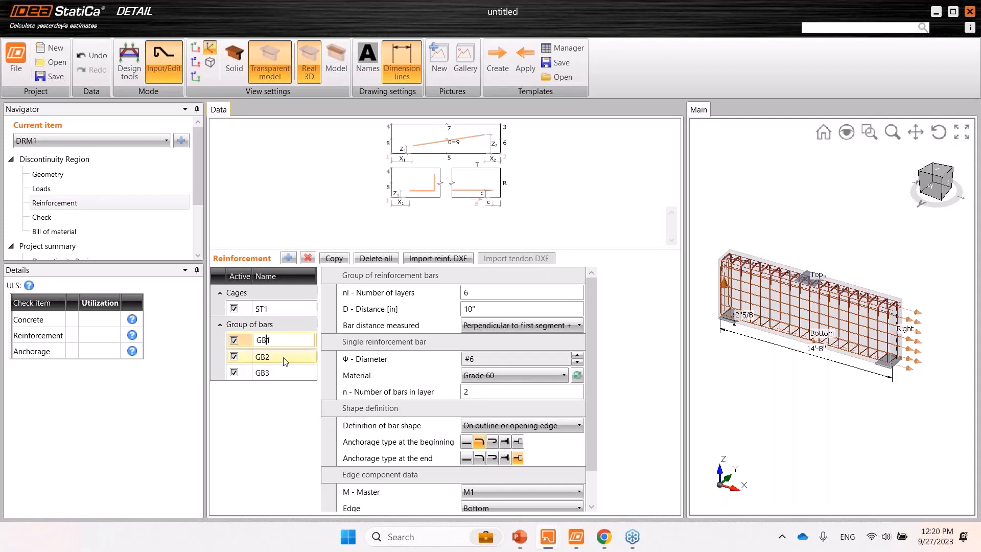
left_click(266, 358)
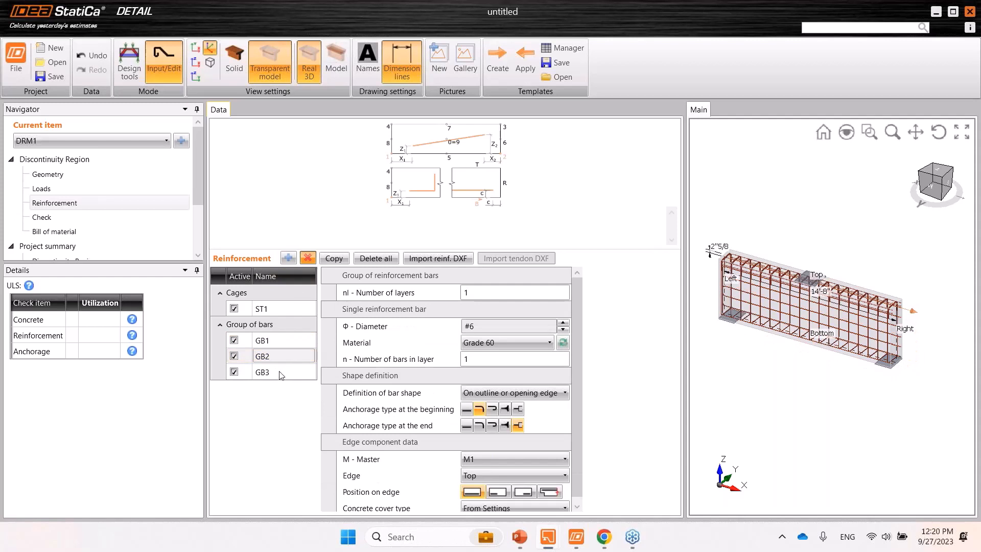
key("Delete")
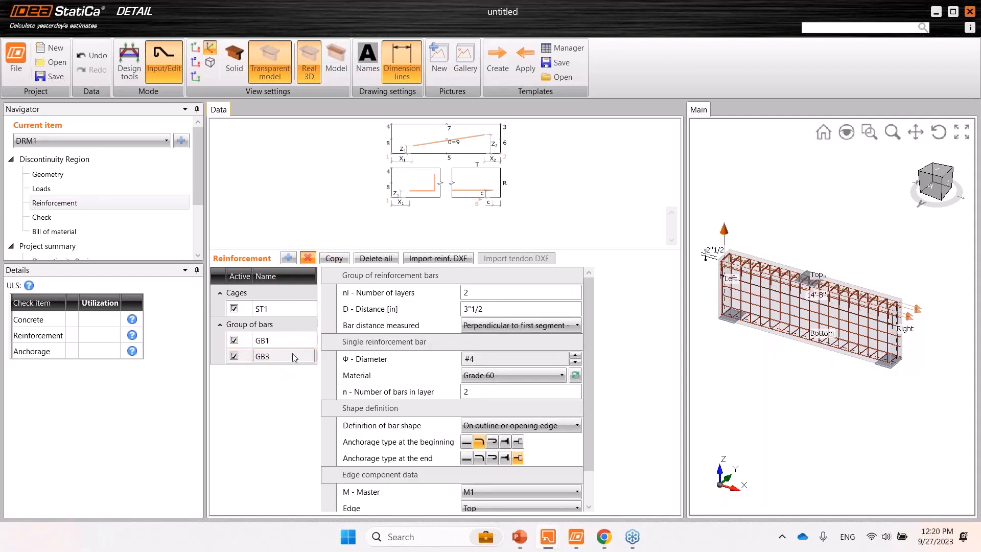
key("Delete")
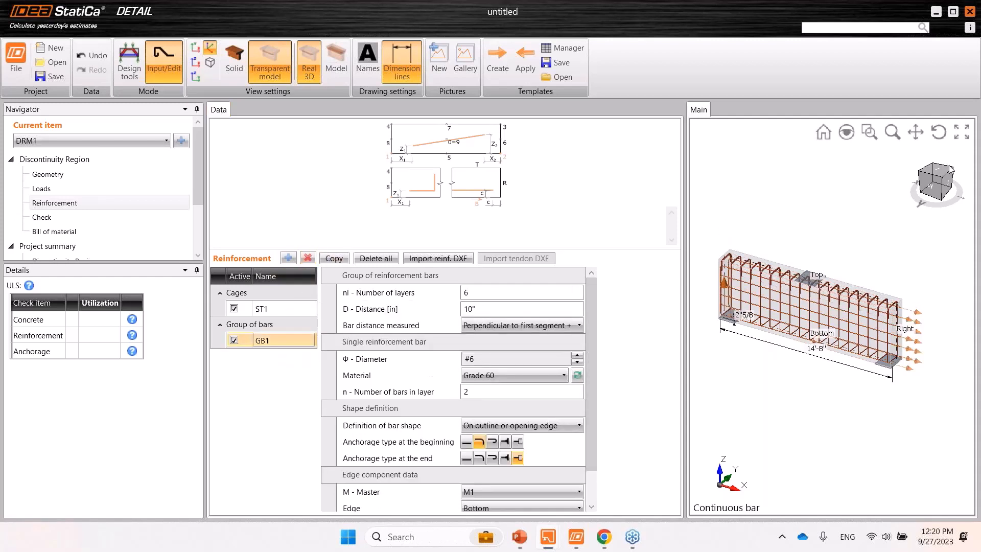
View the beam's cross-section from its end and set the number of layers of bar group GB1 to 1
left_click(948, 183)
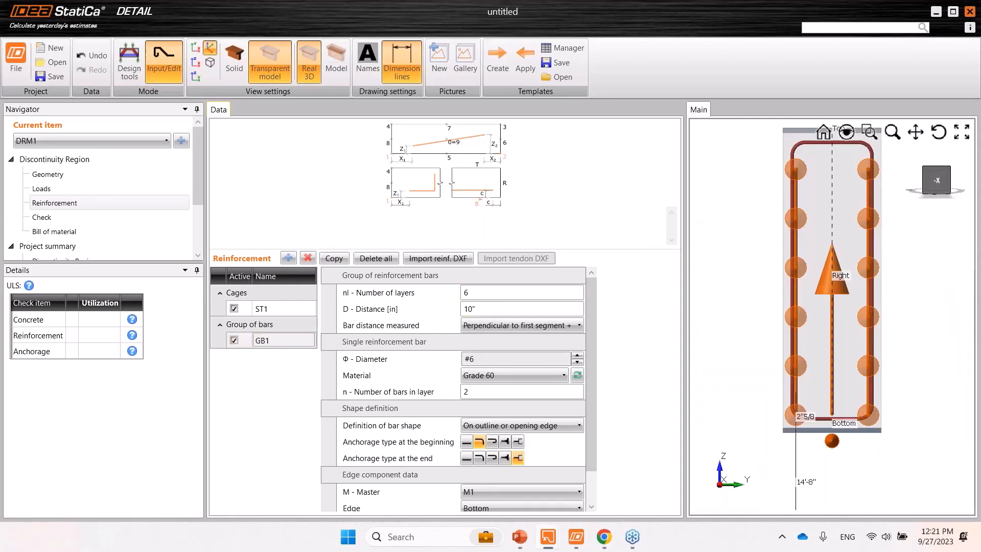
left_click(467, 291)
left_click(474, 308)
key("Return")
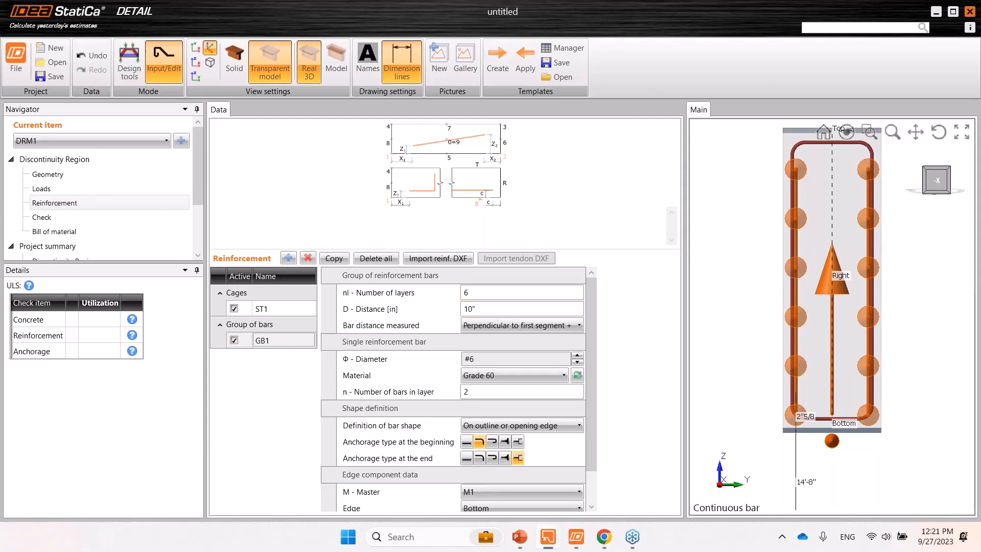
left_click(489, 292)
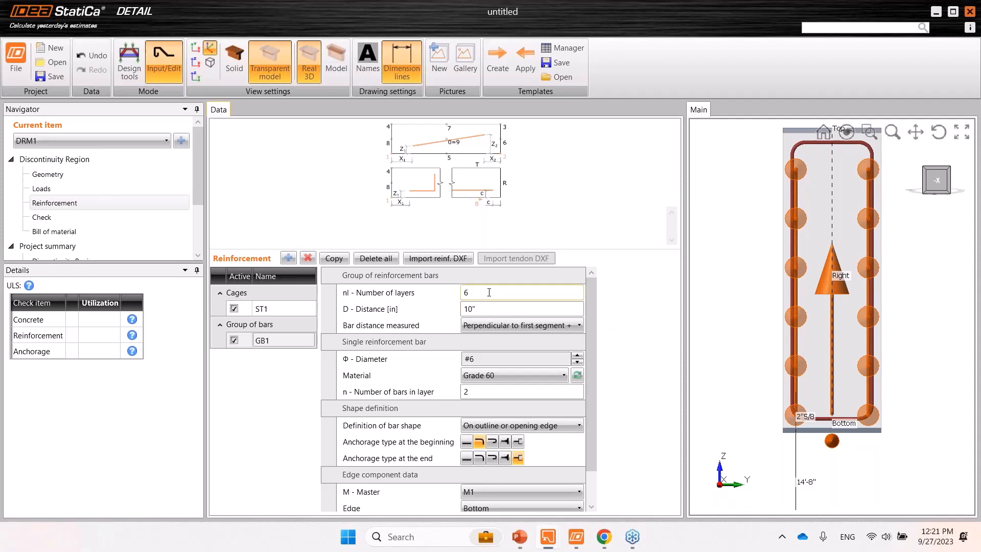
left_click_drag(484, 293, 437, 293)
type("1")
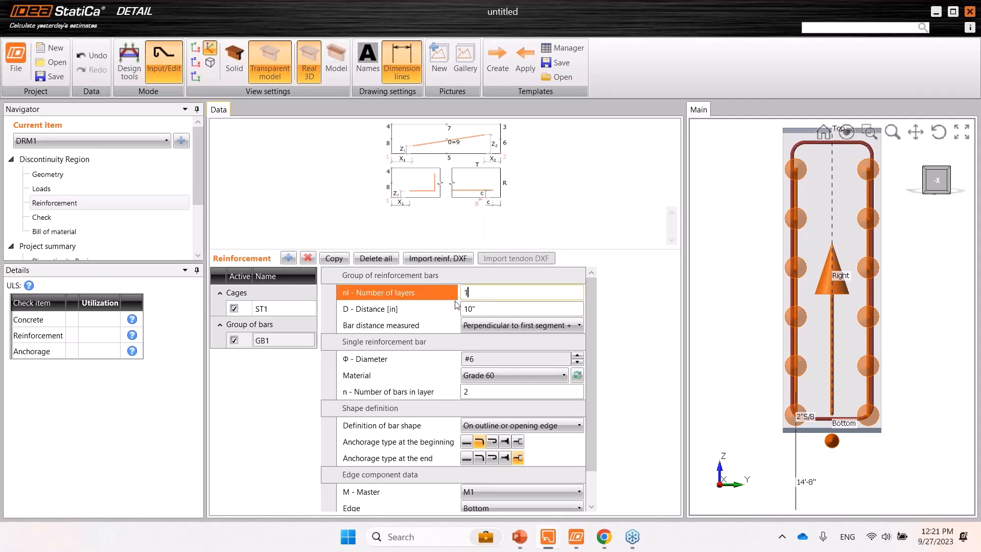
left_click(489, 310)
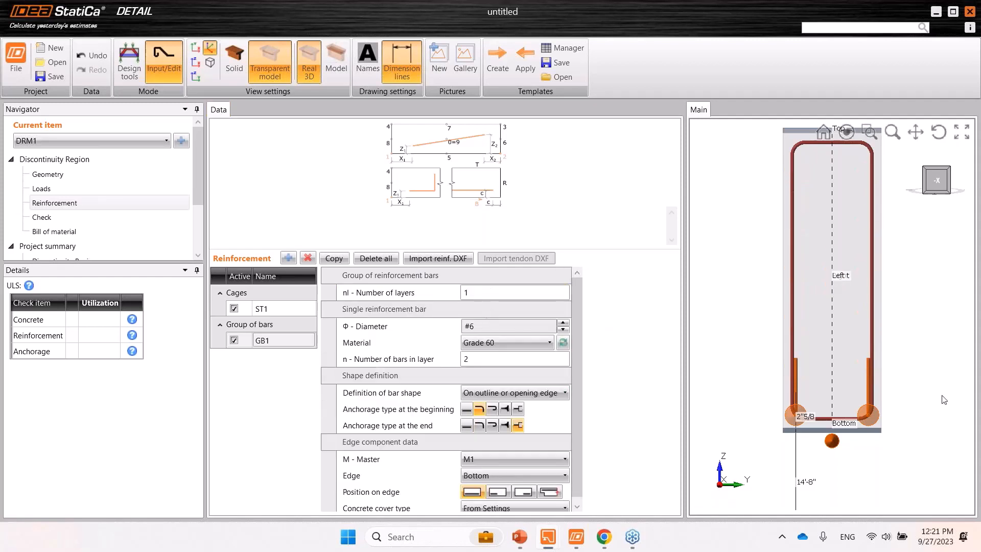
Set the bar diameter of group GB1 along the bottom edge to #9
scroll(872, 423, "up", 5)
scroll(870, 418, "down", 5)
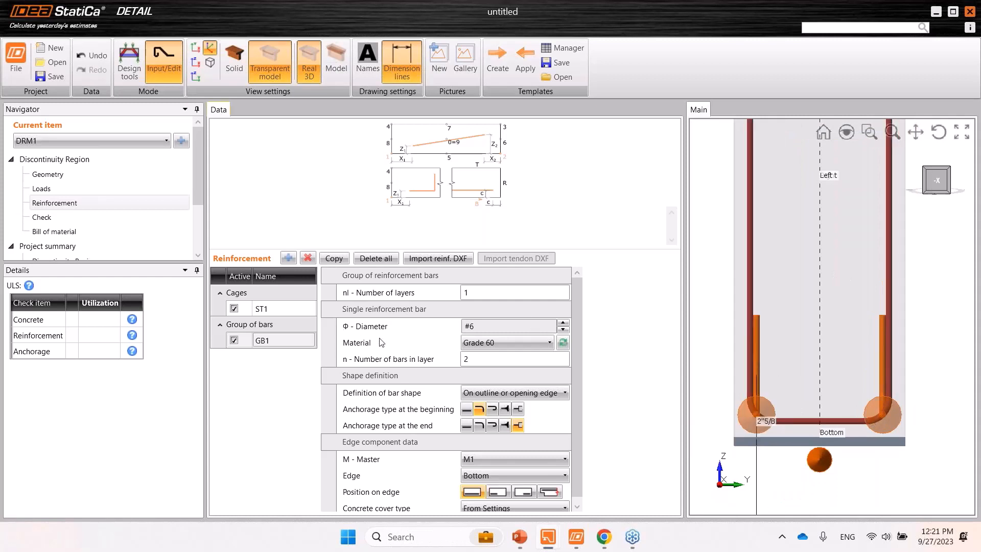
left_click(567, 324)
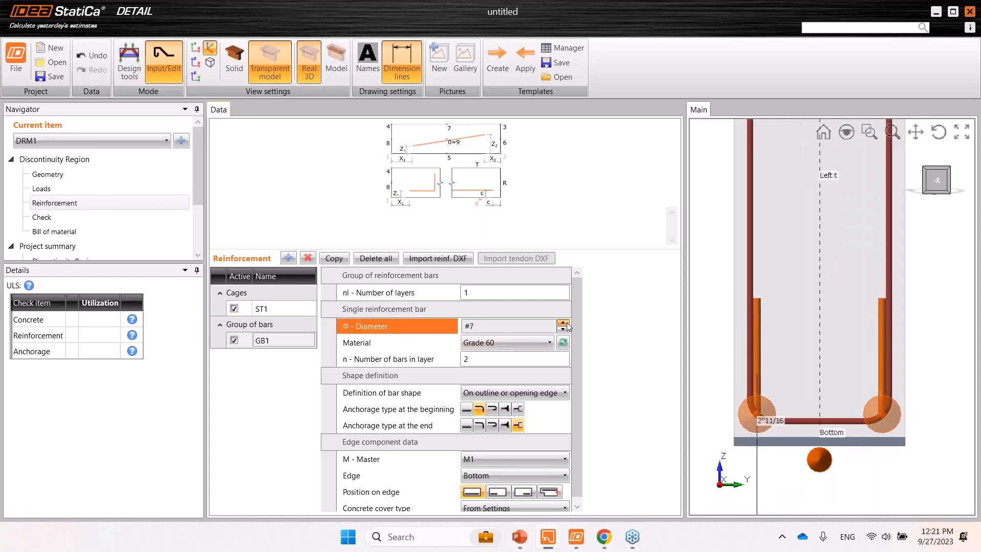
left_click(563, 323)
left_click(564, 323)
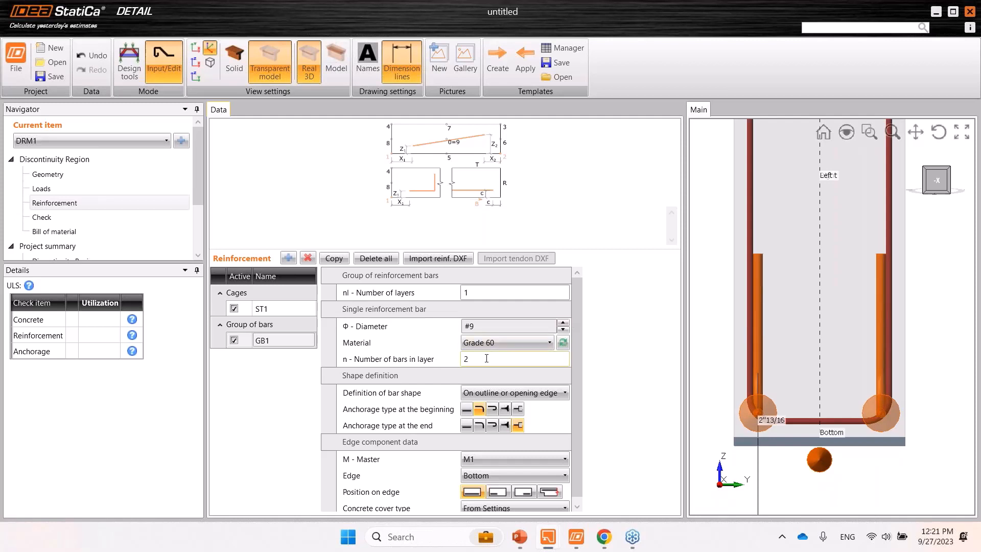
Set 4 bars in the layer for GB1 and choose straight bar ends as the anchorage type at the beginning
left_click(429, 363)
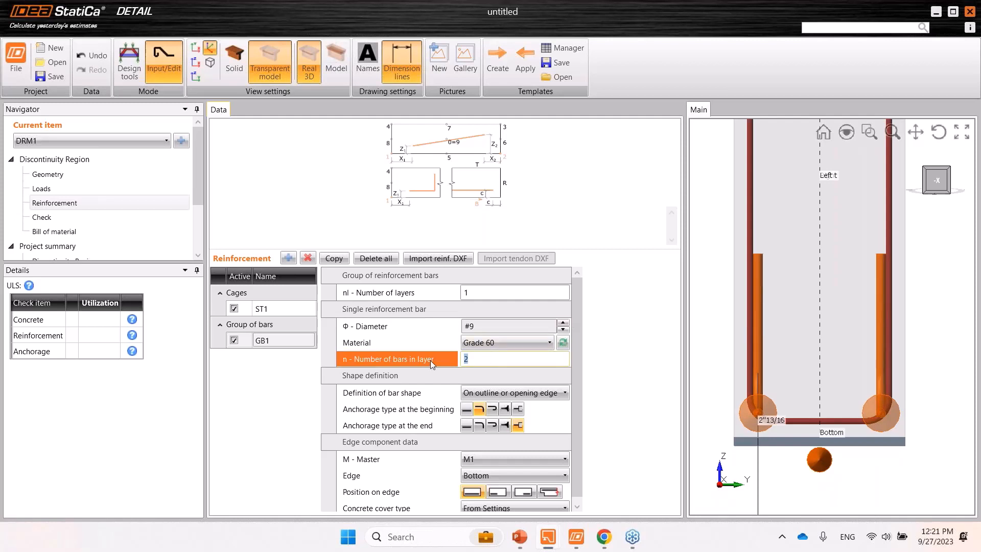
type("4")
key("Return")
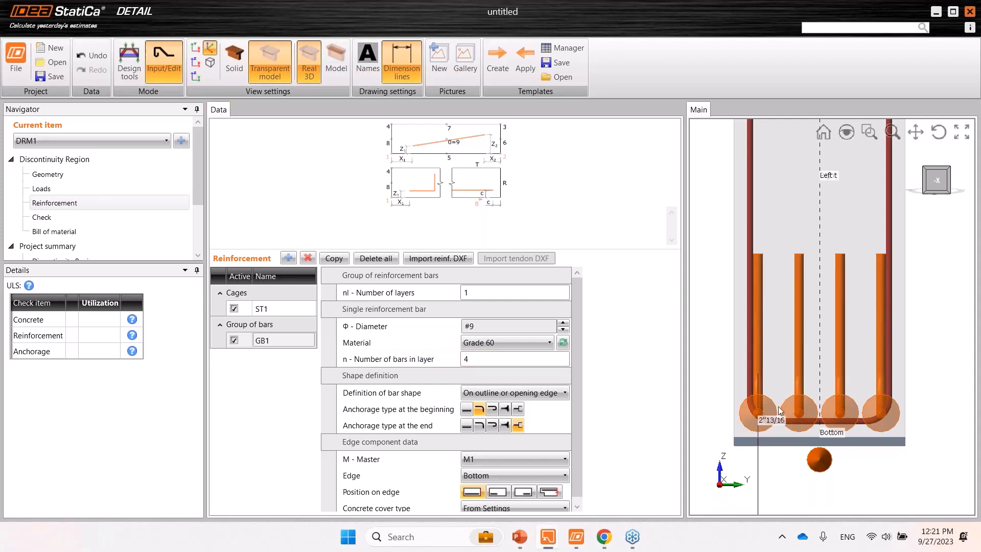
left_click(466, 410)
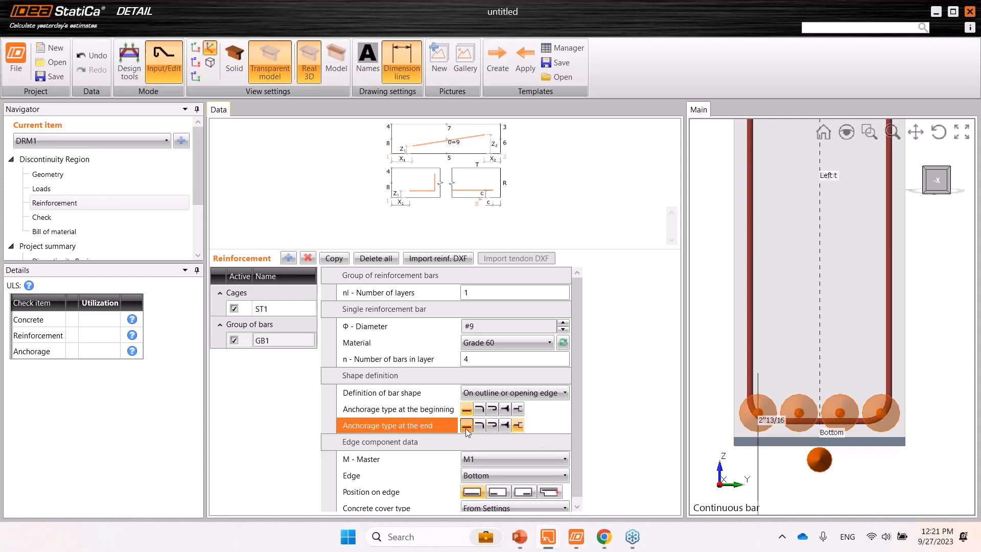
Copy bar group GB1 and set the number of layers of the copied group to 4
scroll(578, 431, "down", 1)
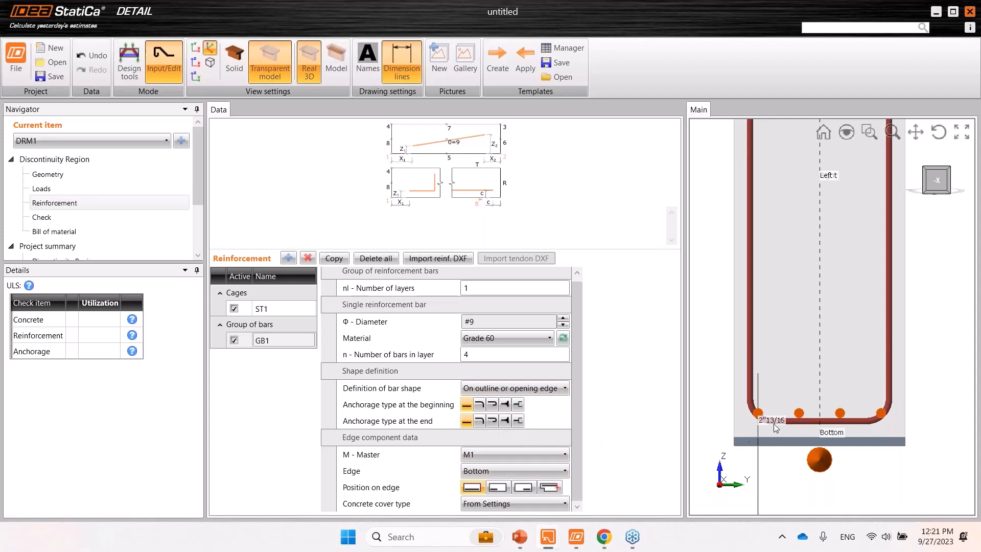
scroll(762, 424, "down", 2)
scroll(761, 423, "up", 1)
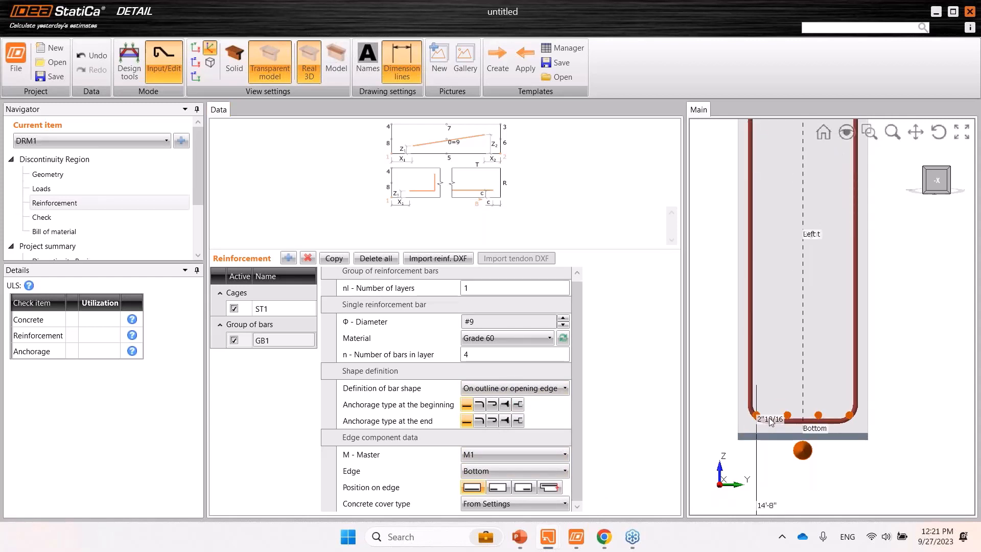
left_click(483, 455)
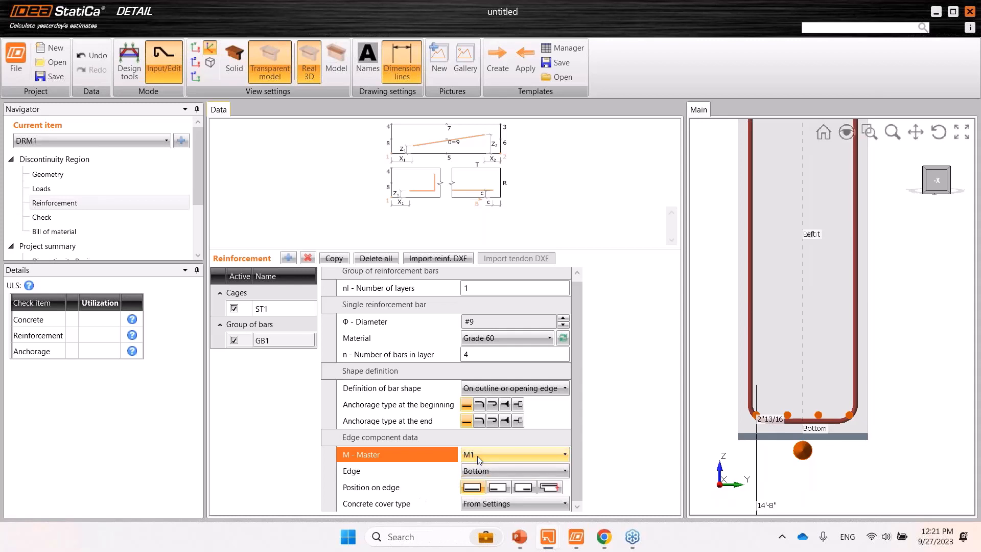
scroll(818, 353, "down", 2)
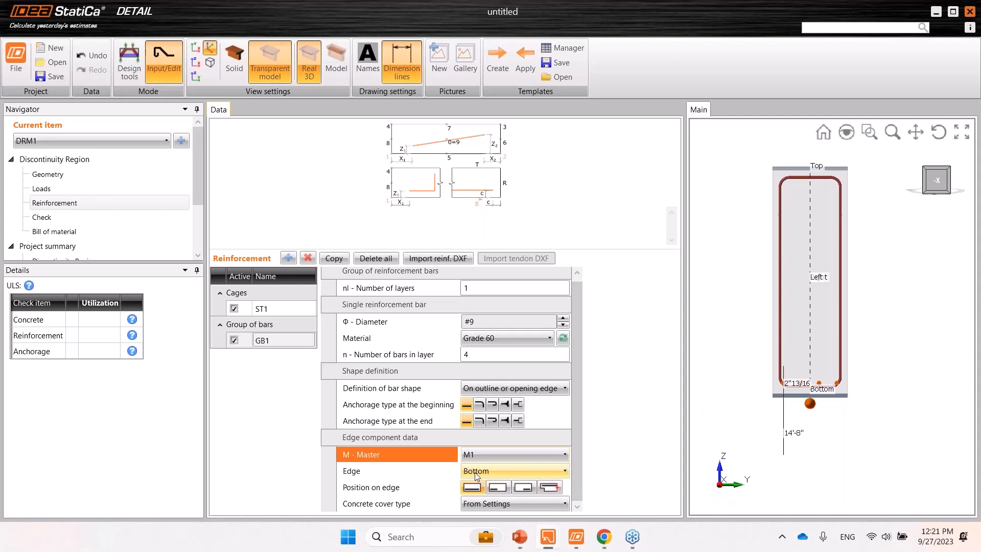
left_click(328, 259)
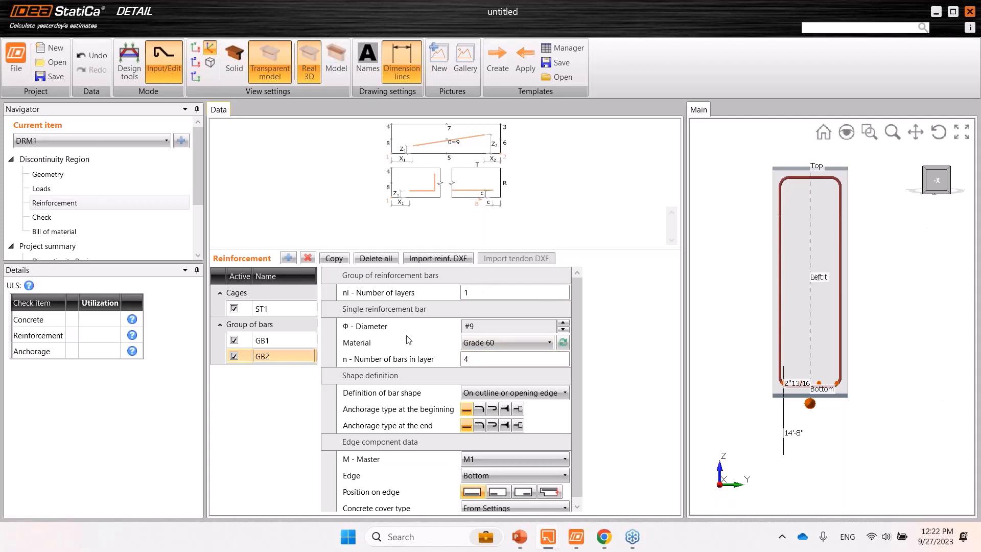
left_click(411, 292)
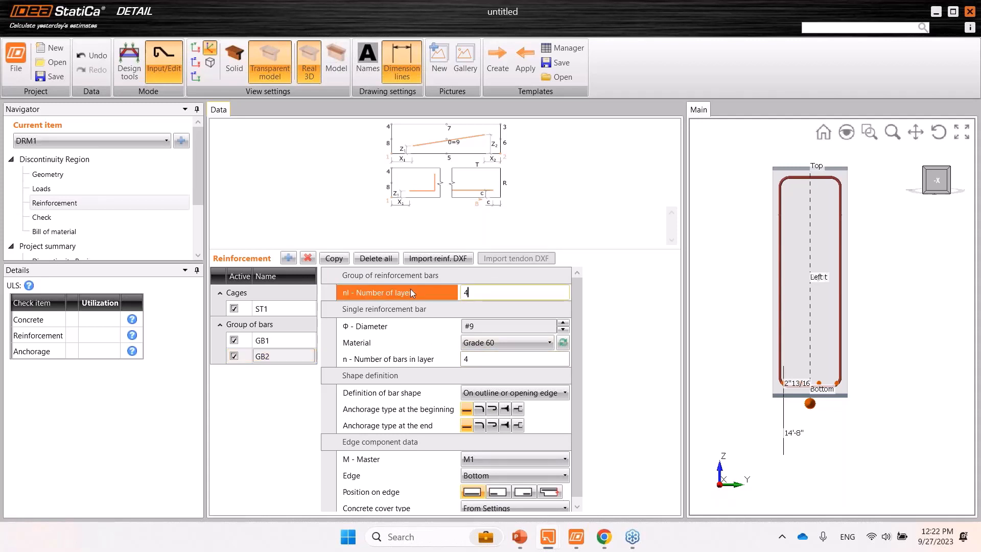
type("4")
key("Tab")
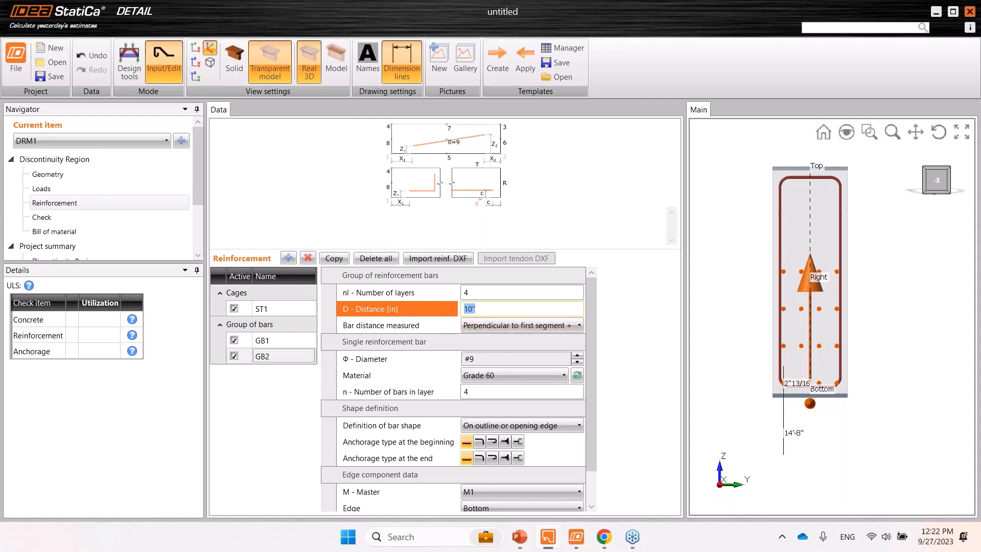
Reduce the bar diameter of group GB2 to #5
left_click(534, 392)
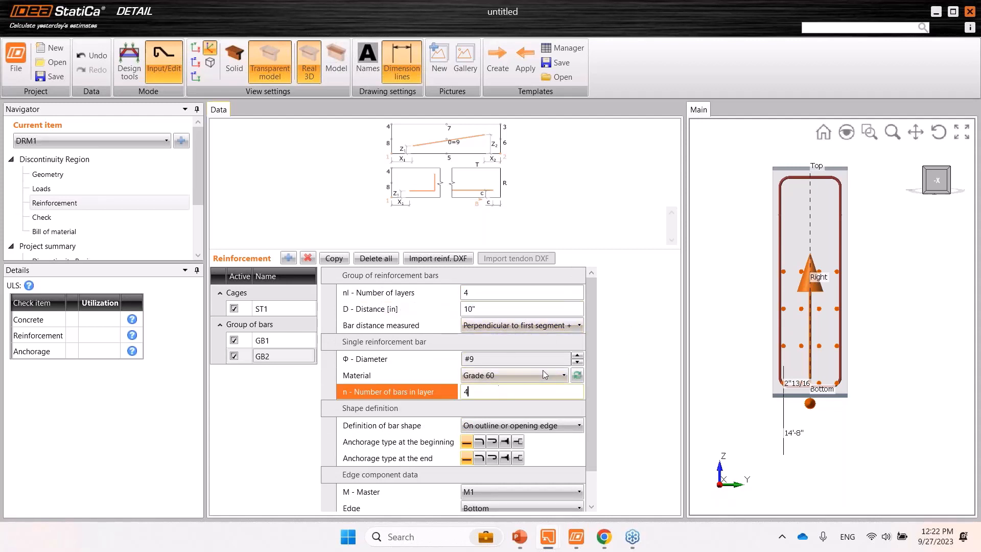
left_click(578, 362)
left_click(578, 362)
left_click(578, 363)
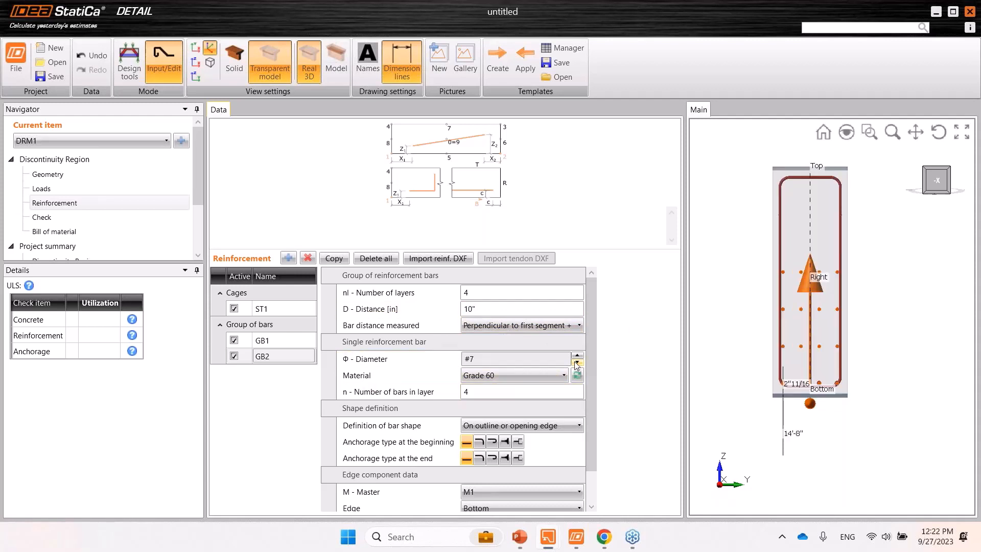
left_click(577, 362)
left_click(577, 362)
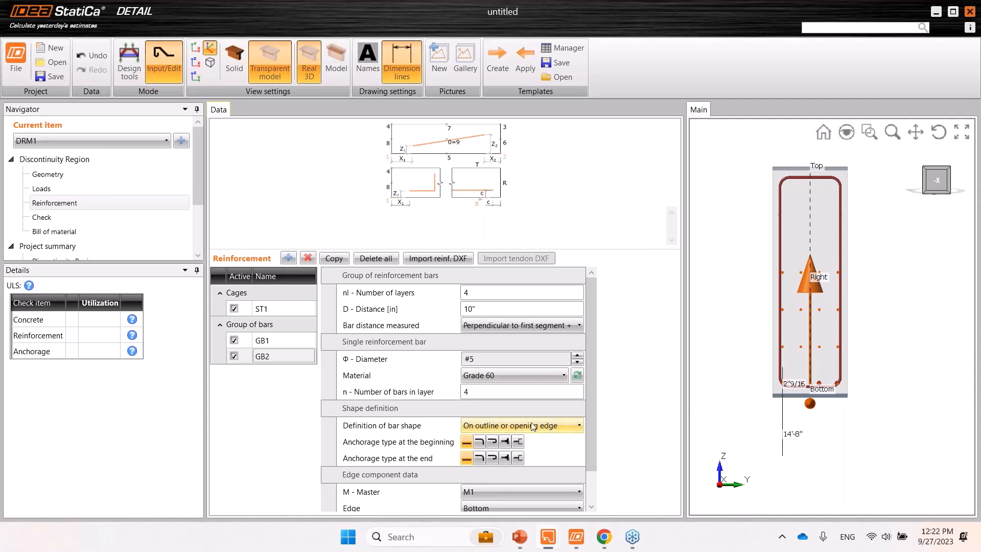
Assign group GB2 to the Top edge and measure its bar distance as Perpendicular to first segment -
scroll(591, 467, "down", 2)
left_click(500, 471)
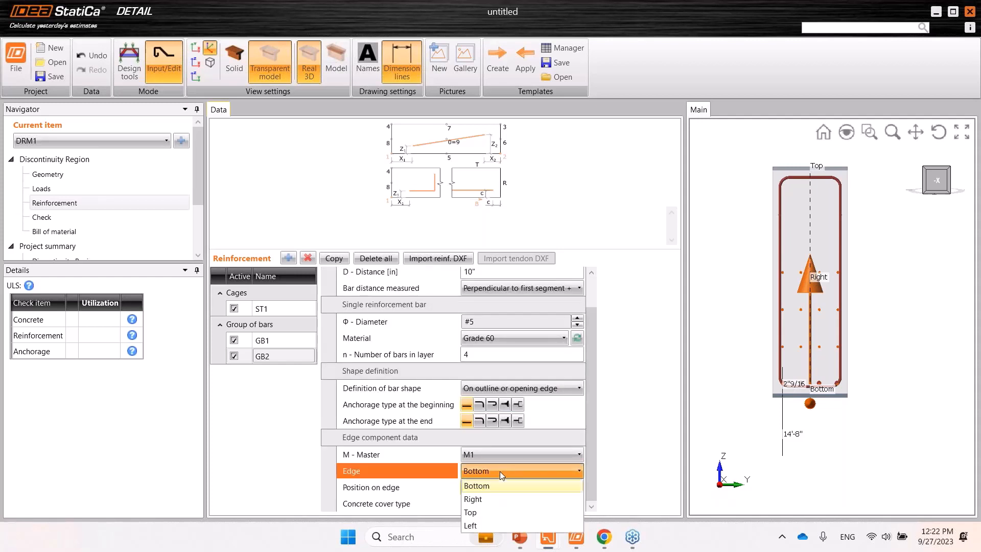
left_click(483, 512)
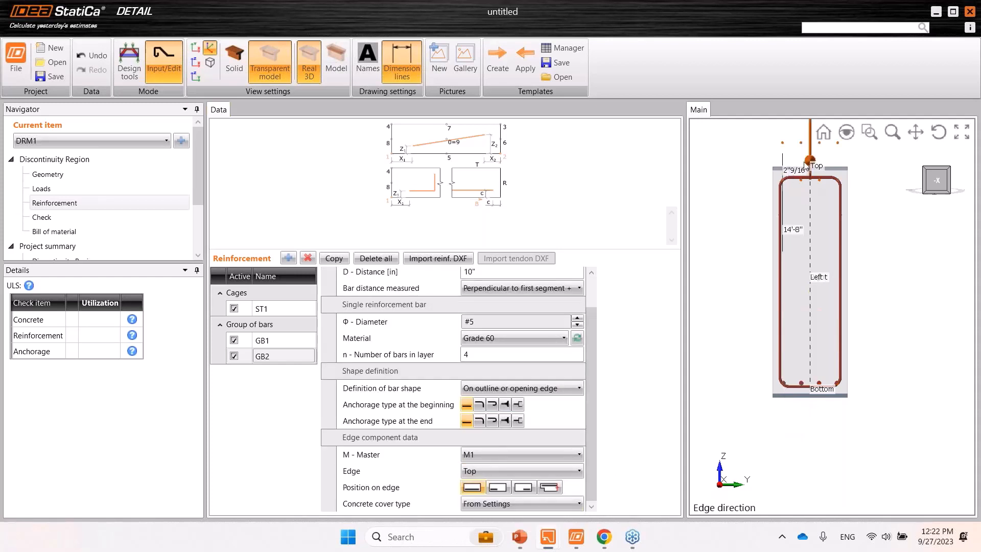
scroll(800, 266, "down", 2)
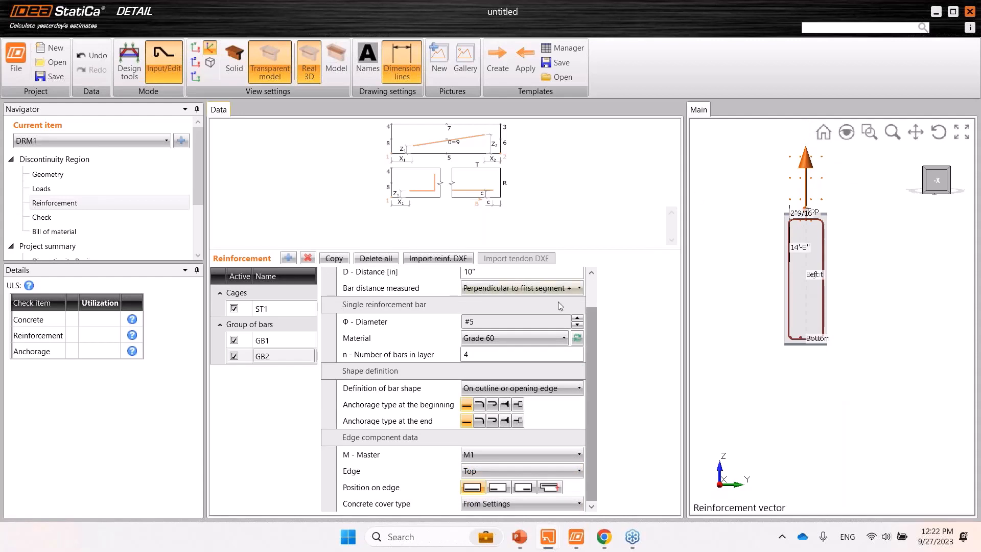
left_click(503, 289)
left_click(500, 317)
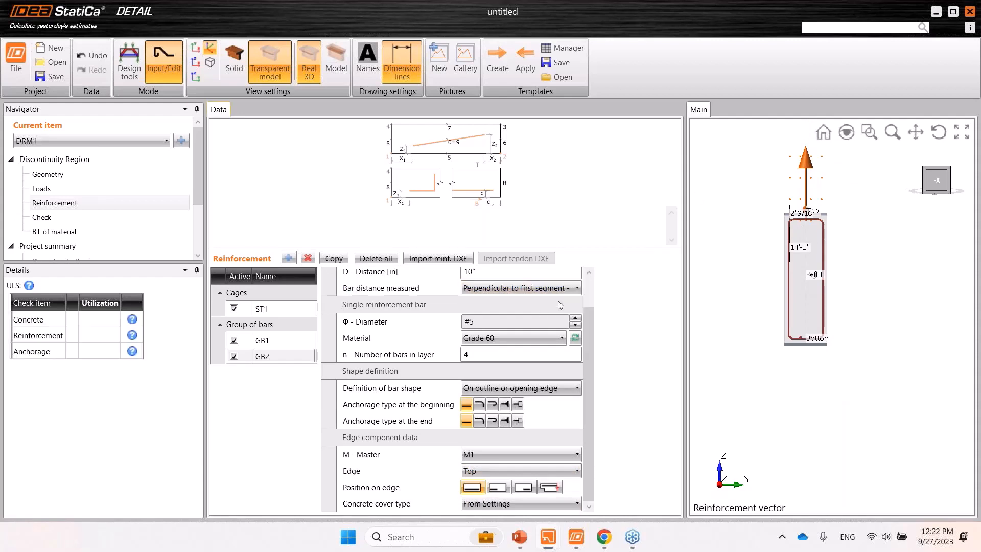
scroll(807, 226, "up", 3)
scroll(807, 225, "down", 3)
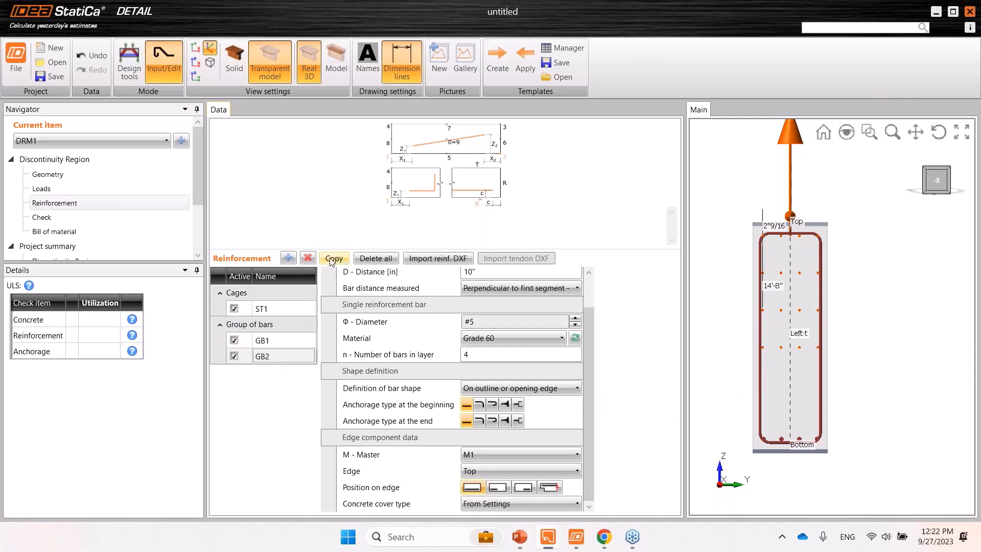
Copy bar group GB2 to create a third bar group, keeping GB2 active
left_click(262, 356)
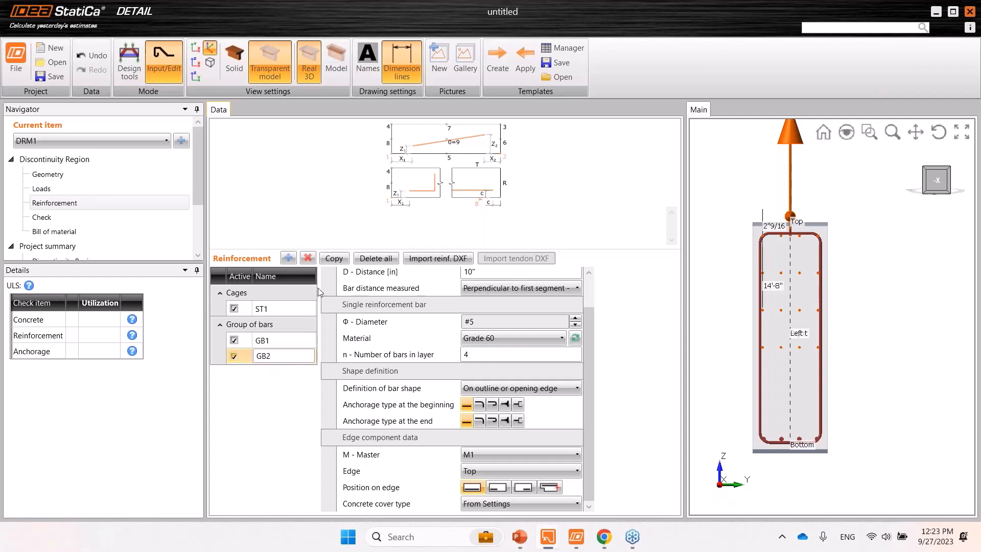
left_click(333, 258)
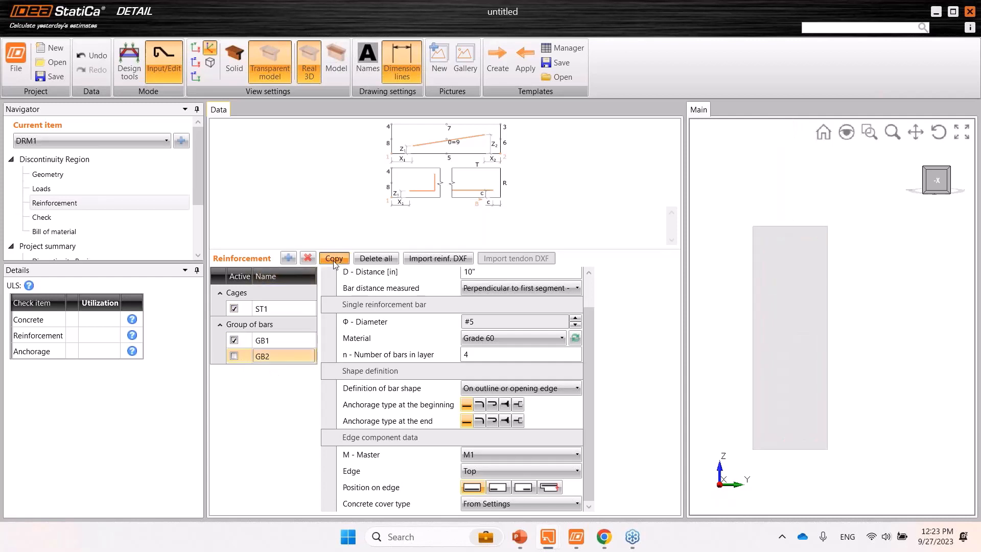
left_click(234, 357)
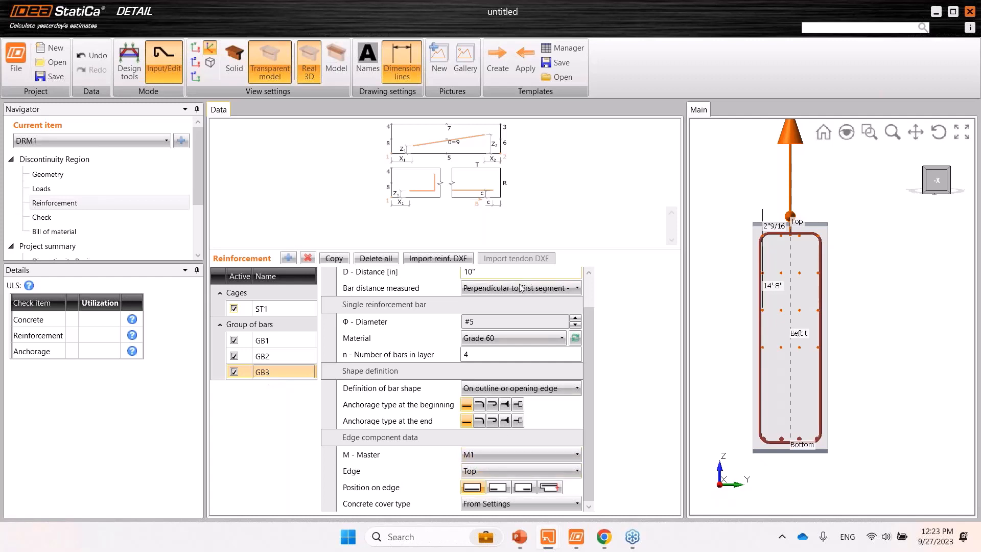
Set the bar diameter of group GB3 to #8, keeping 4 layers
scroll(548, 296, "up", 2)
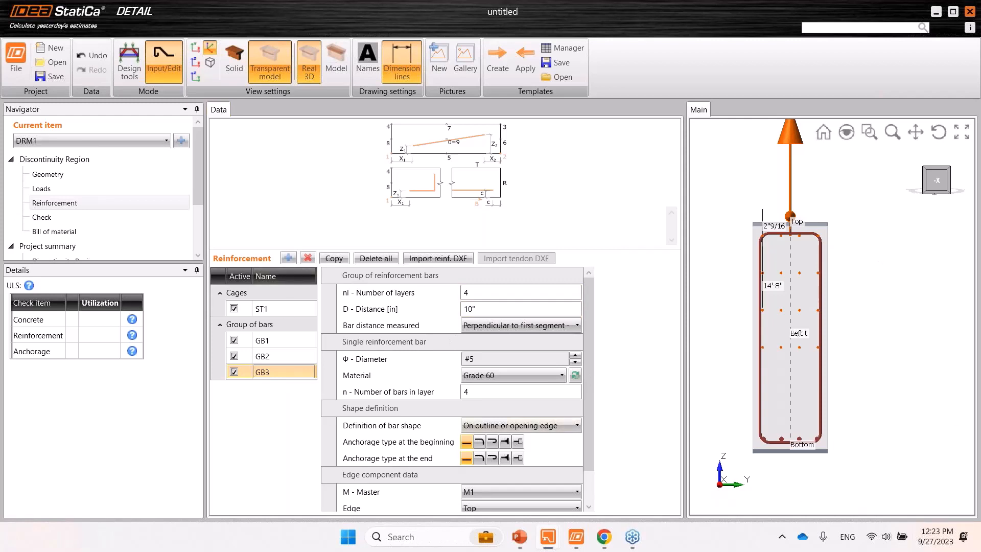
left_click(576, 356)
left_click(576, 364)
left_click(576, 357)
left_click(576, 357)
left_click(576, 357)
left_click(471, 290)
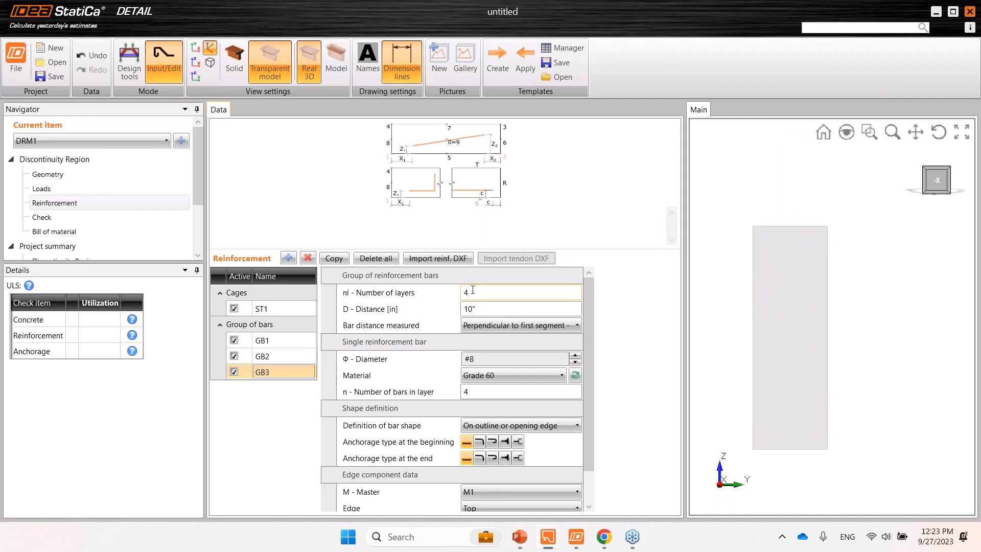
key("Tab")
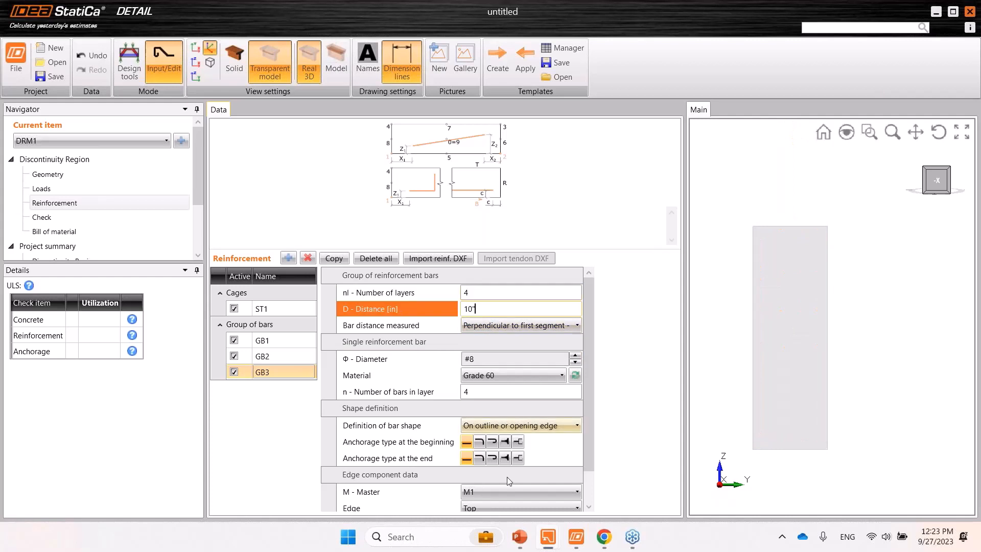
Assign group GB3 to the Bottom edge and switch its concrete cover type to User value
scroll(584, 471, "down", 1)
left_click(493, 470)
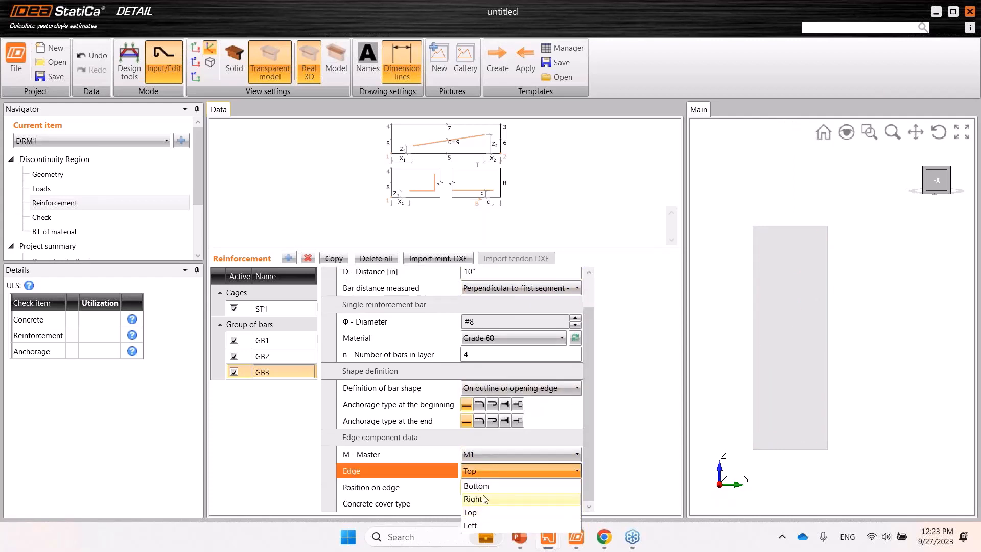
left_click(491, 486)
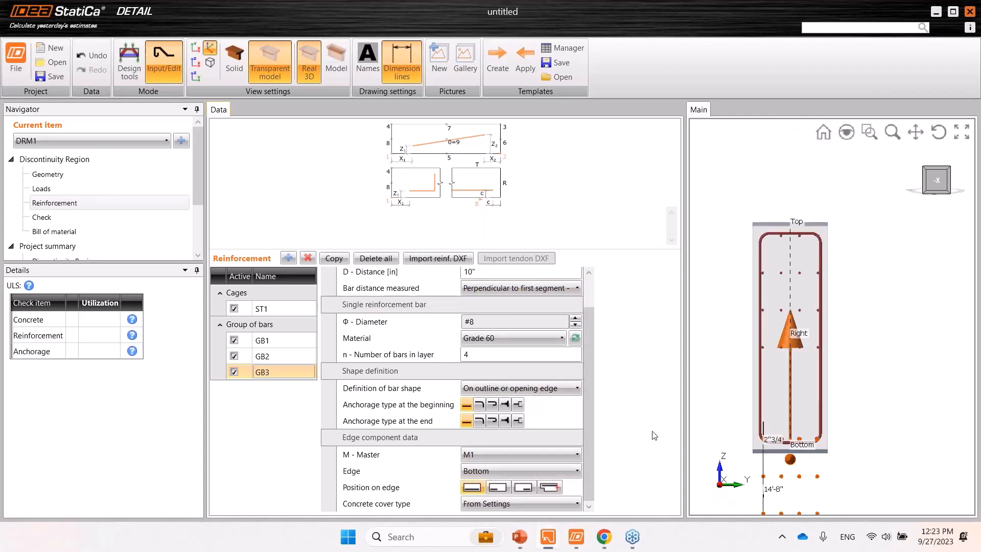
left_click(570, 504)
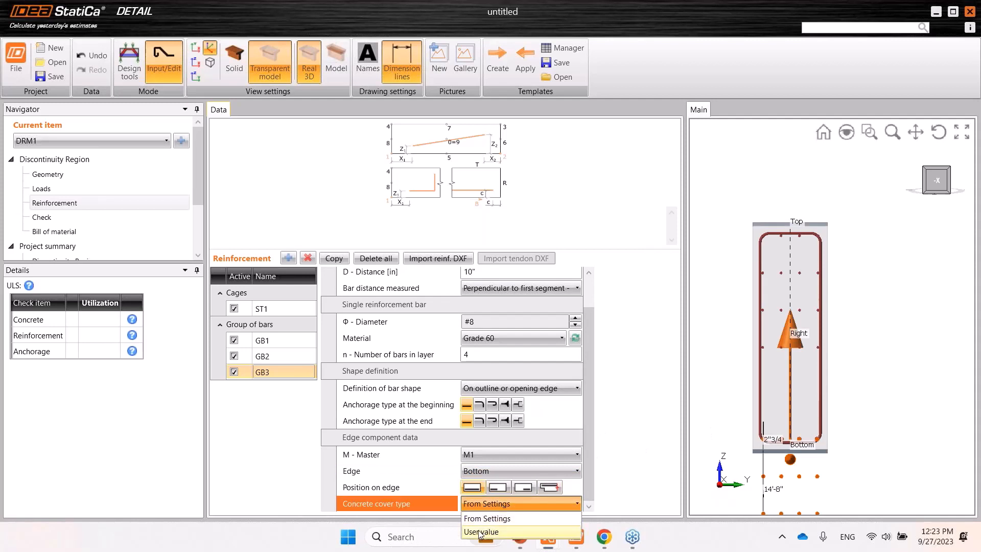
left_click(534, 532)
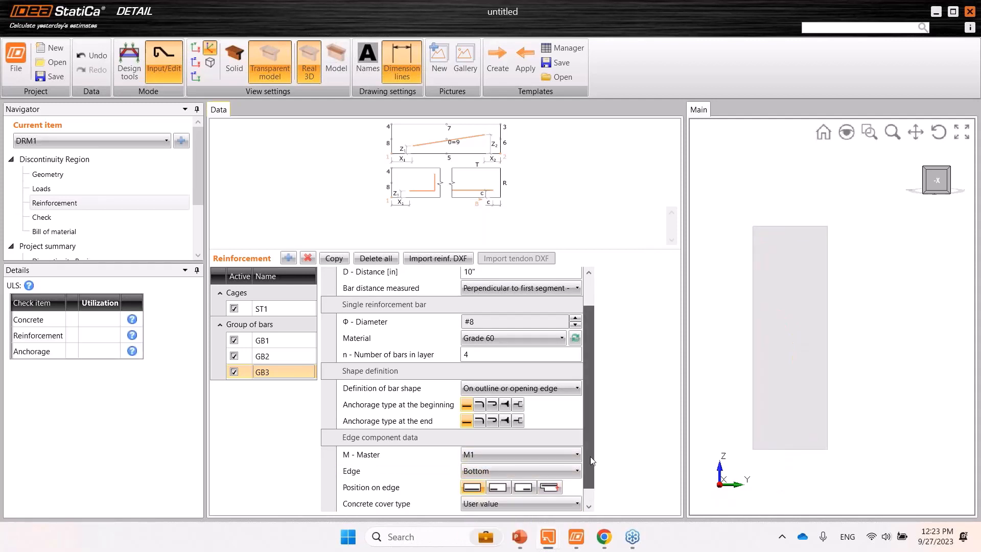
scroll(590, 455, "down", 1)
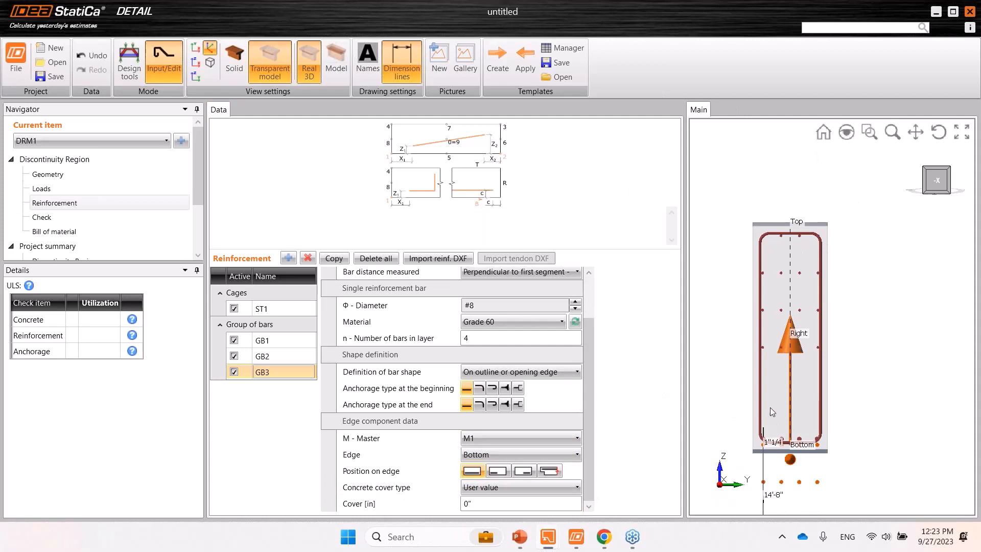
left_click(434, 502)
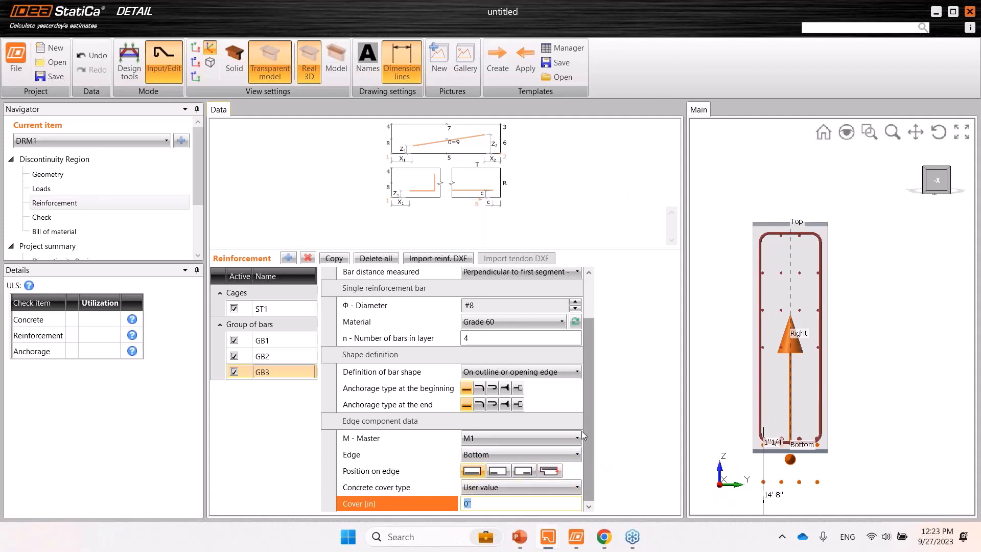
Measure GB3's bar distance as Perpendicular to first segment + and set its cover to 6 inches
left_click(549, 275)
left_click(541, 287)
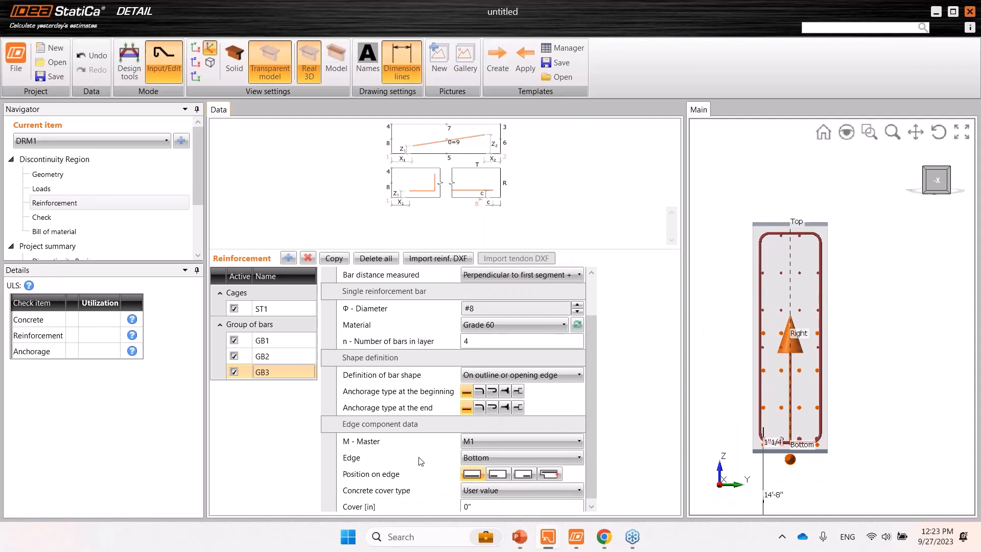
left_click(501, 508)
left_click_drag(502, 508, 418, 508)
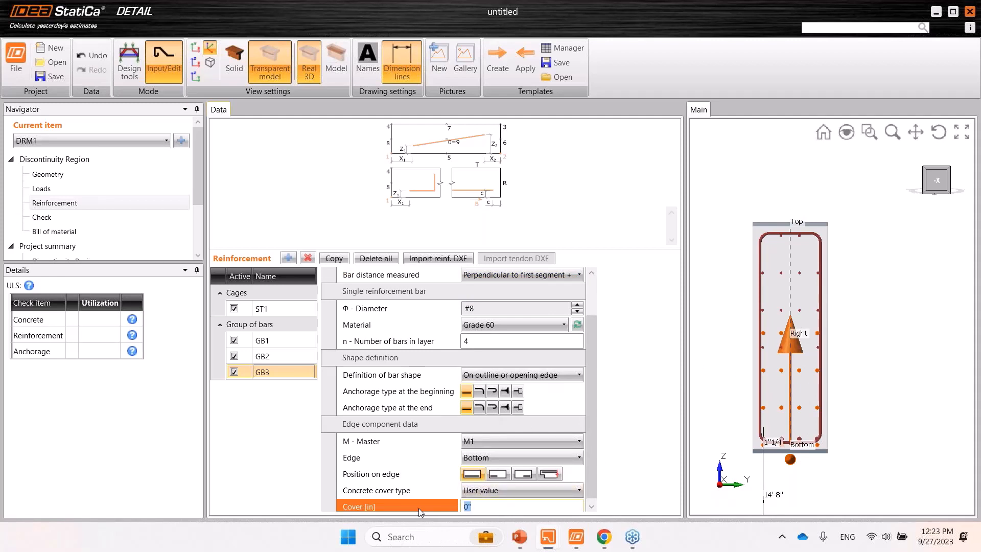
type("6")
key("Return")
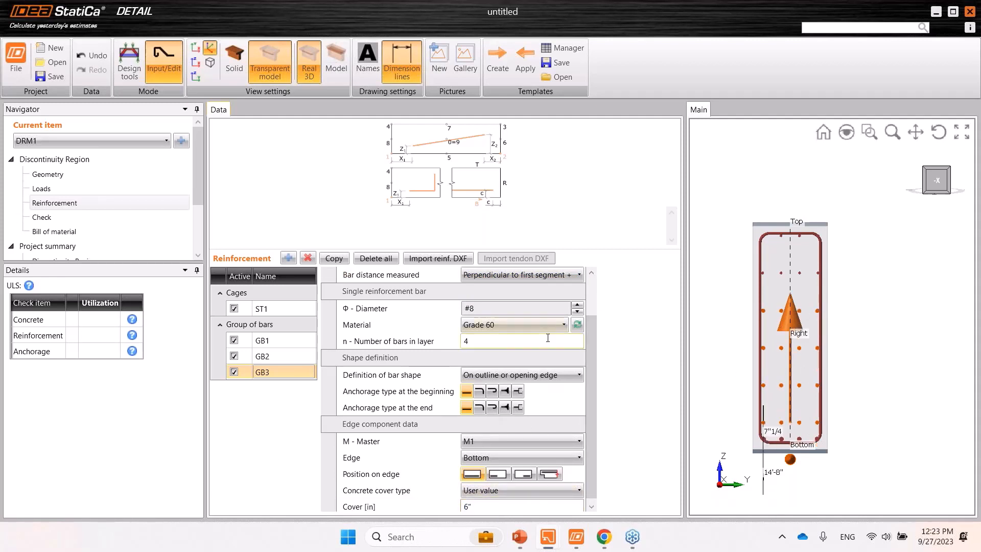
Set the distance between the layers of group GB3 to 5 inches
left_click(548, 339)
scroll(563, 329, "up", 3)
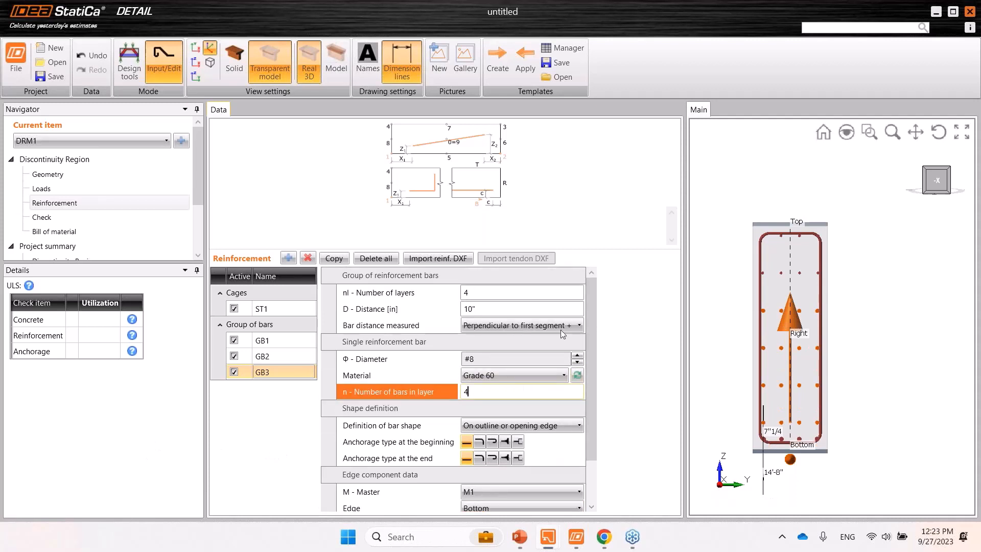
left_click(497, 294)
left_click(494, 307)
key("ctrl+a")
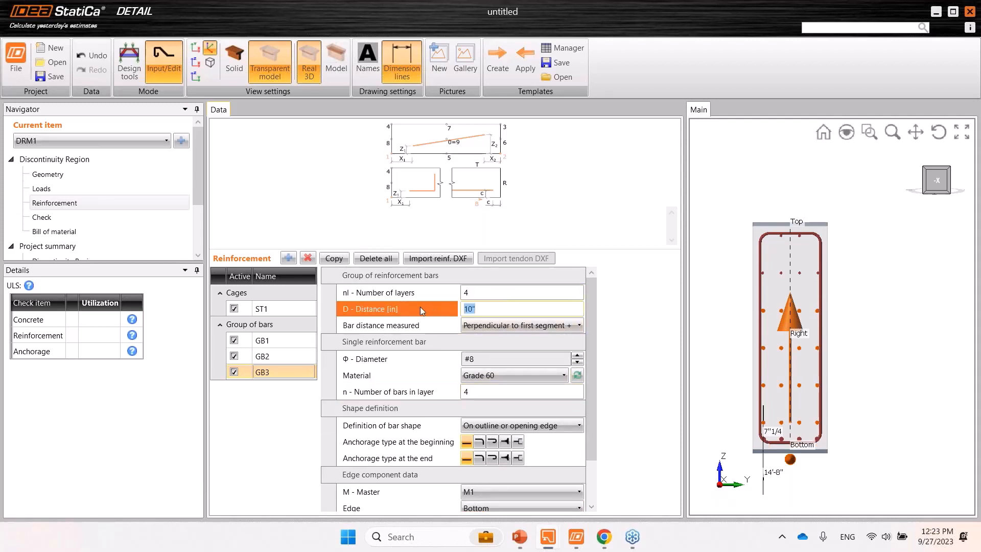
type("5")
key("Return")
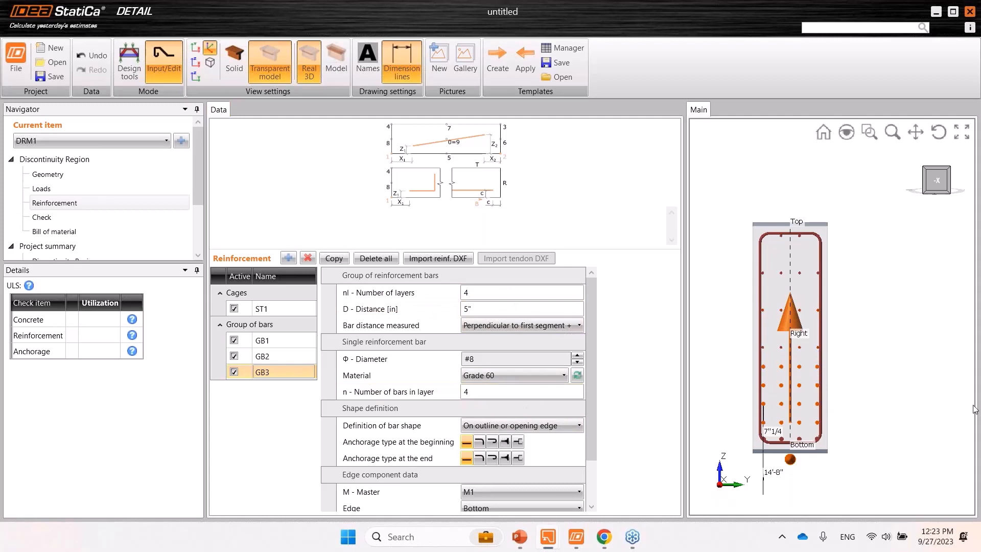
Examine the reinforcement layout in 3D and in the beam's side elevation
scroll(799, 394, "up", 4)
left_click_drag(799, 394, 876, 362)
scroll(782, 342, "down", 3)
scroll(817, 345, "down", 5)
left_click(933, 186)
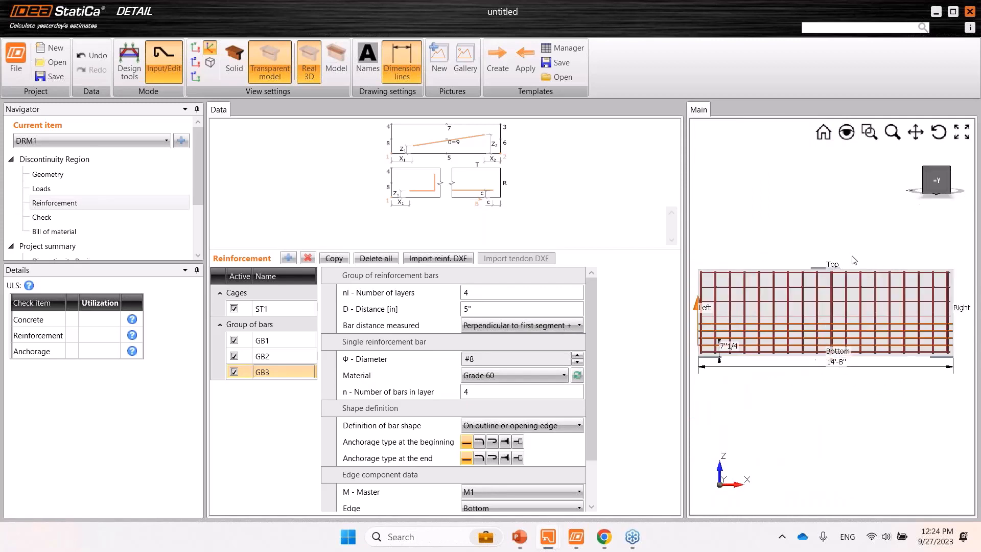
scroll(794, 419, "down", 1)
scroll(798, 408, "up", 1)
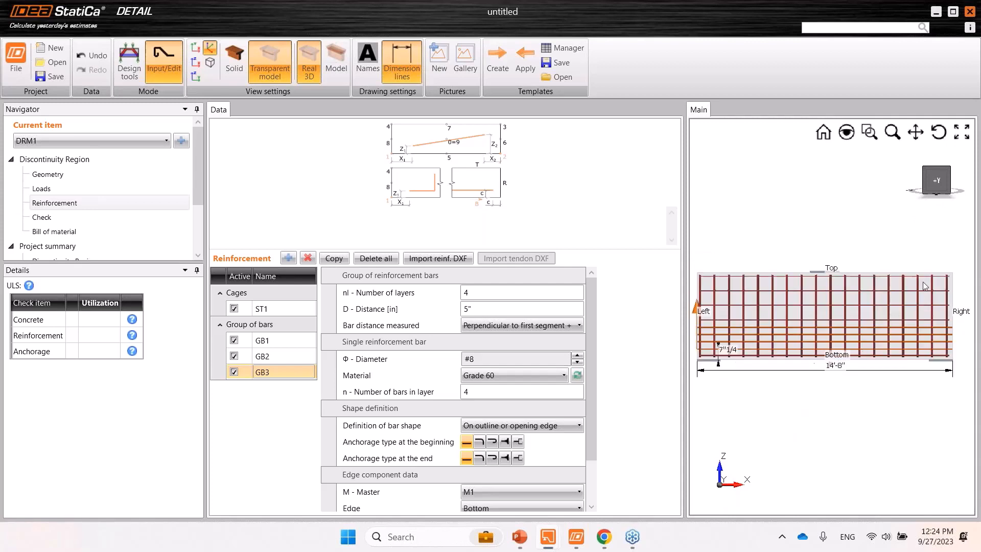
Return the beam to the isometric 3D view and run the calculation of its code checks
left_click(950, 170)
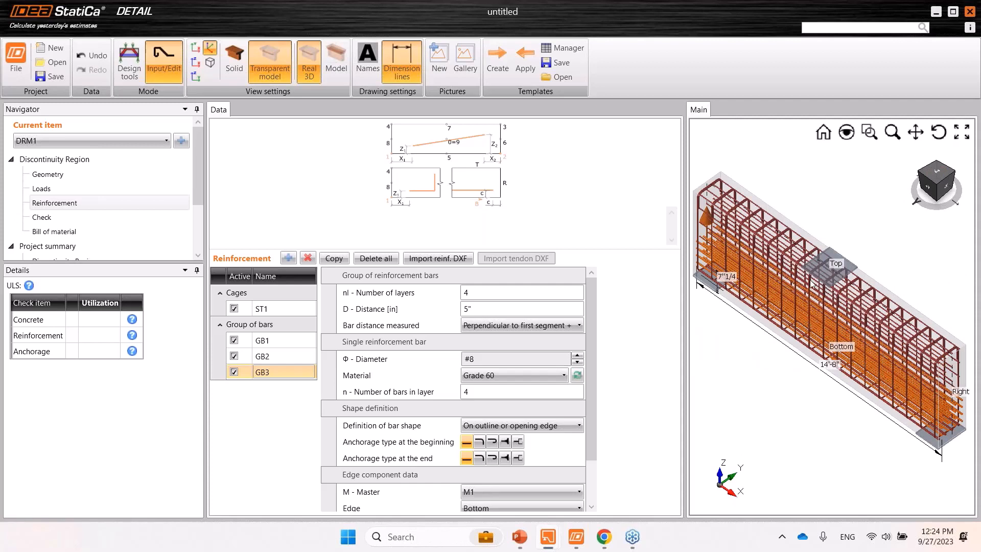
left_click(56, 221)
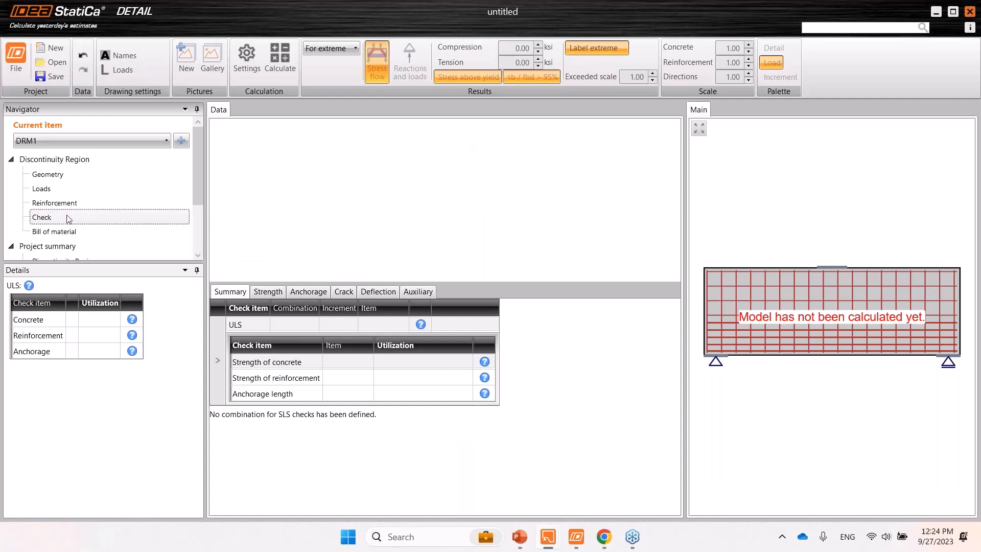
left_click(283, 72)
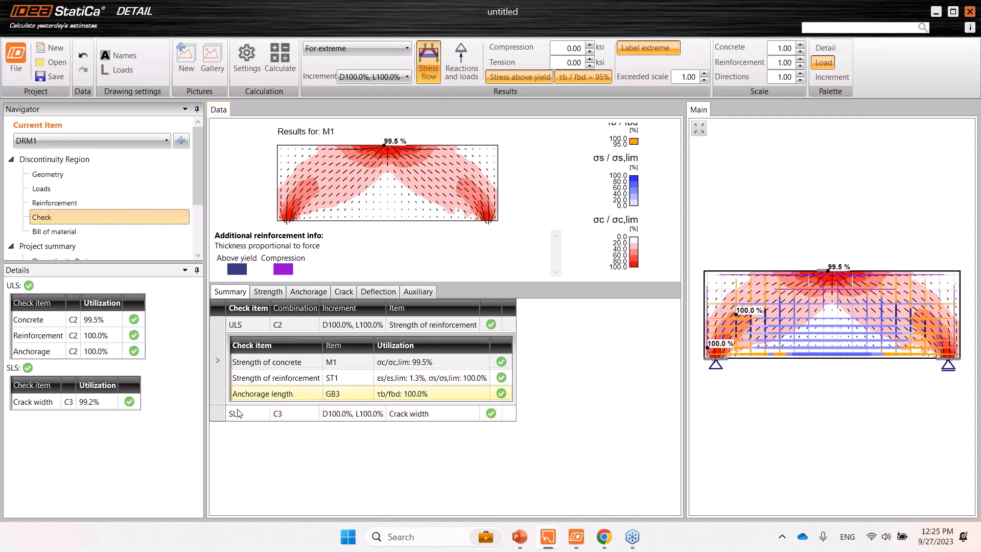
Examine the stress flow, the reactions and applied loads, and the concrete stress-ratio and σc strength plots
left_click(432, 67)
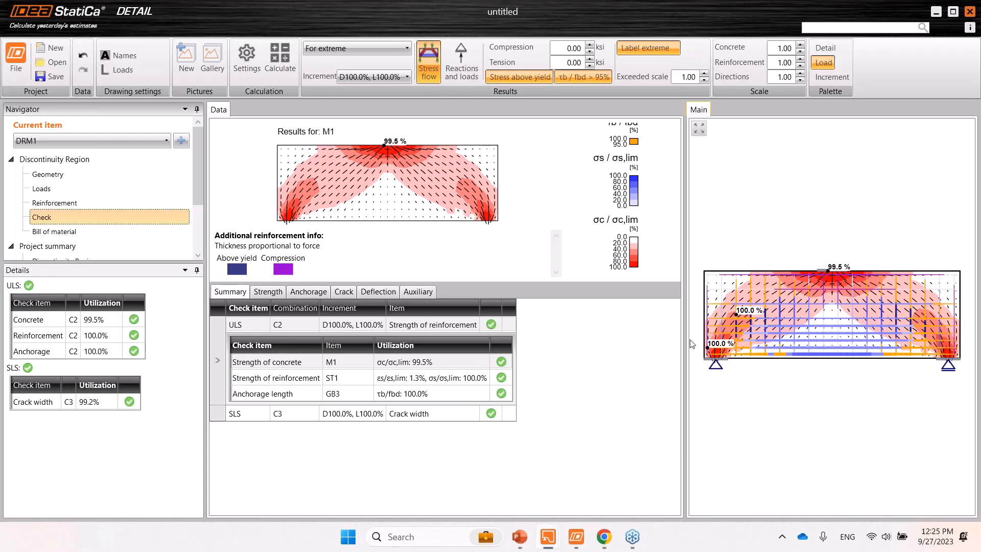
left_click(462, 66)
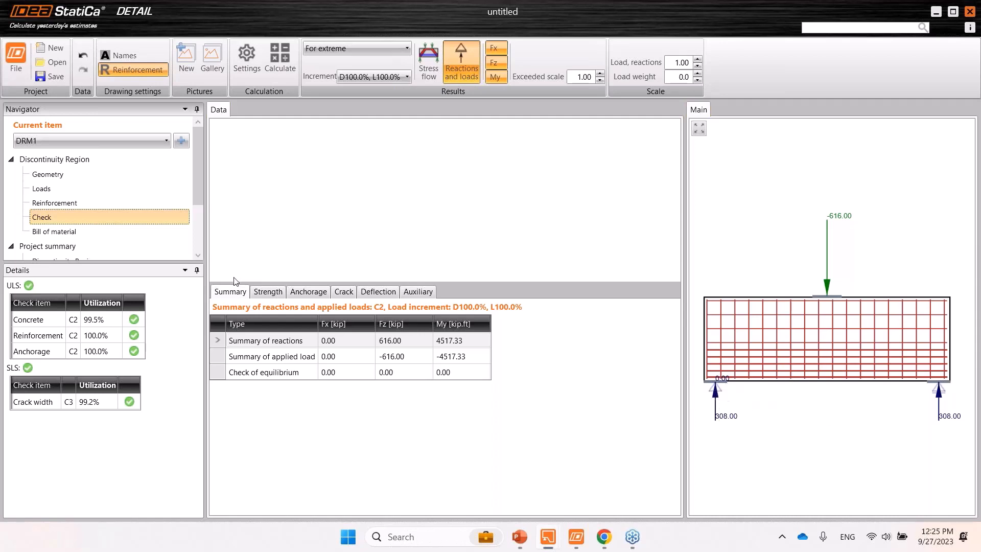
left_click(266, 291)
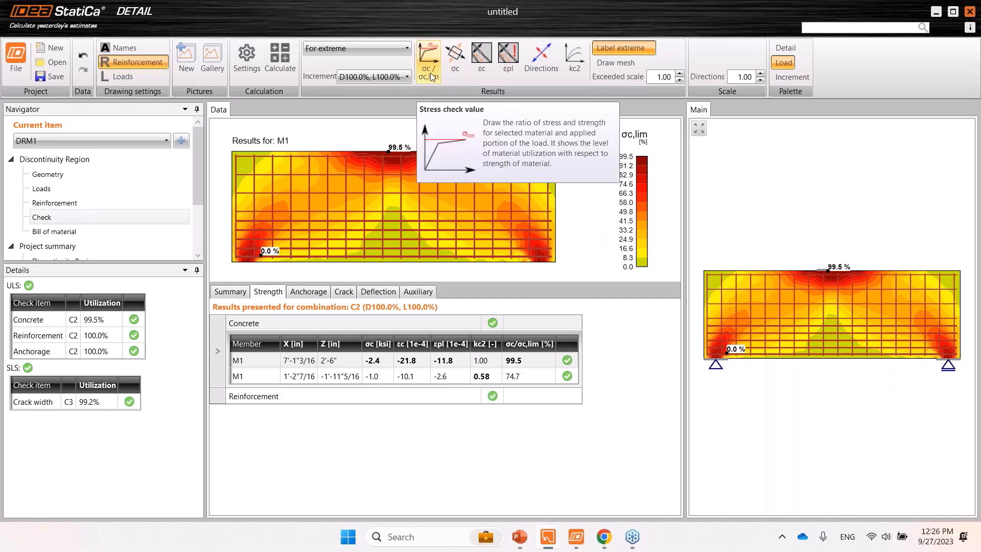
left_click(453, 71)
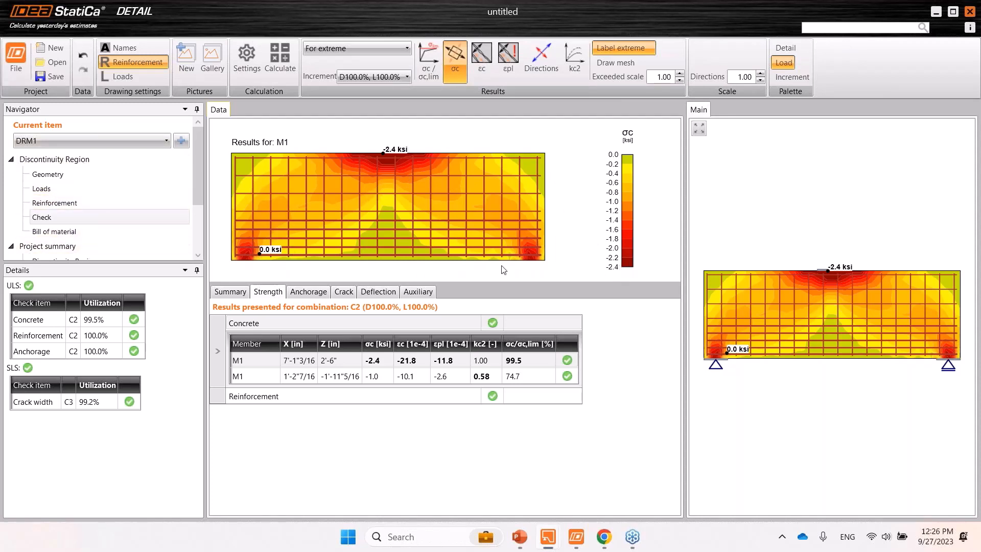
Review the geometry of beam M1 and the constitutive model of the 4000 psi concrete
left_click(71, 180)
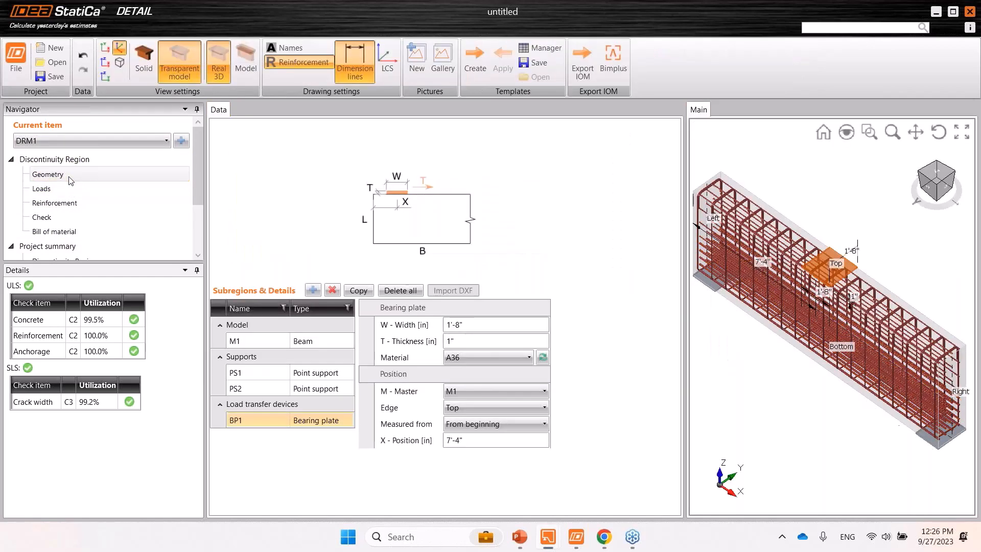
left_click(312, 343)
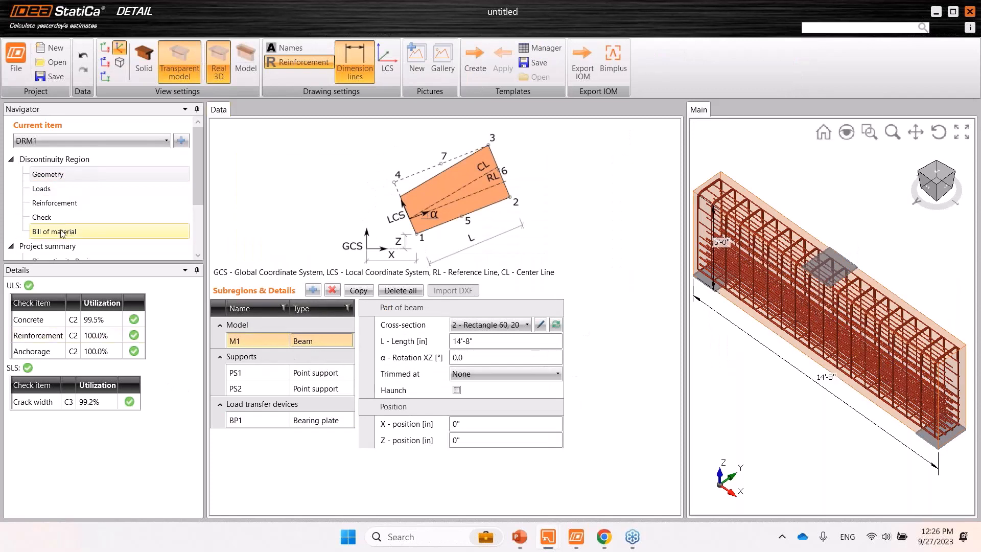
left_click_drag(198, 199, 198, 245)
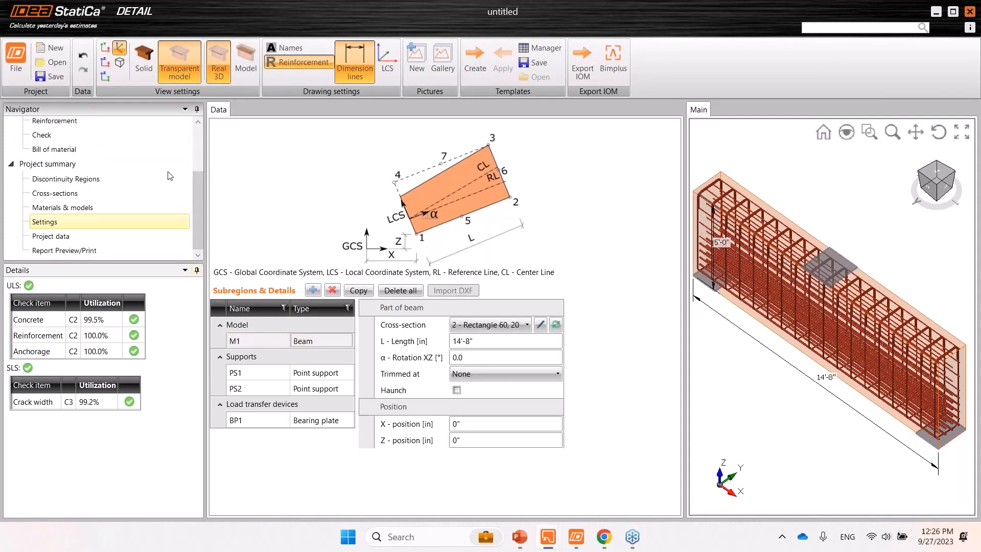
left_click(61, 207)
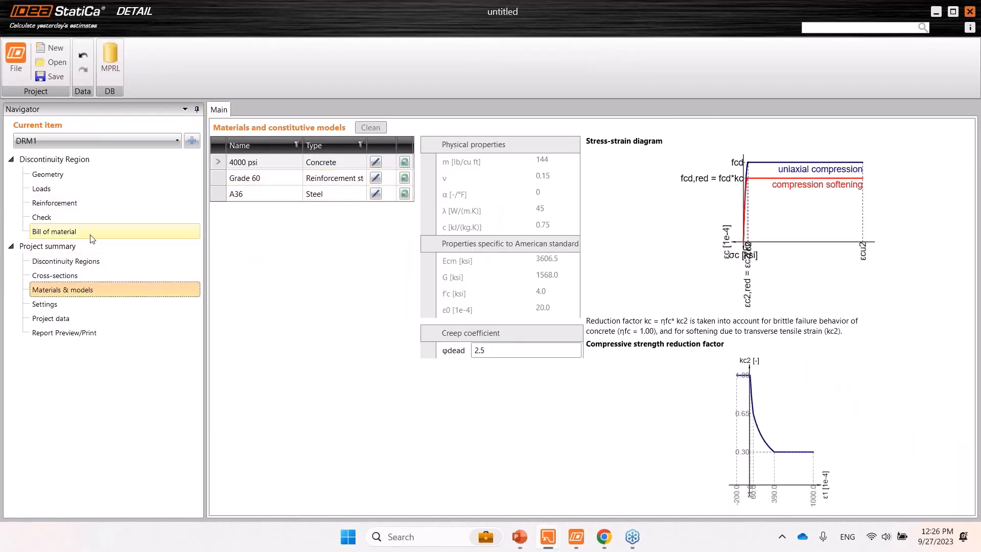
Examine the concrete's σc/σc,lim ratio and the reinforcement's strain ratio, stress ratio and σs stress in the strength results
left_click(53, 219)
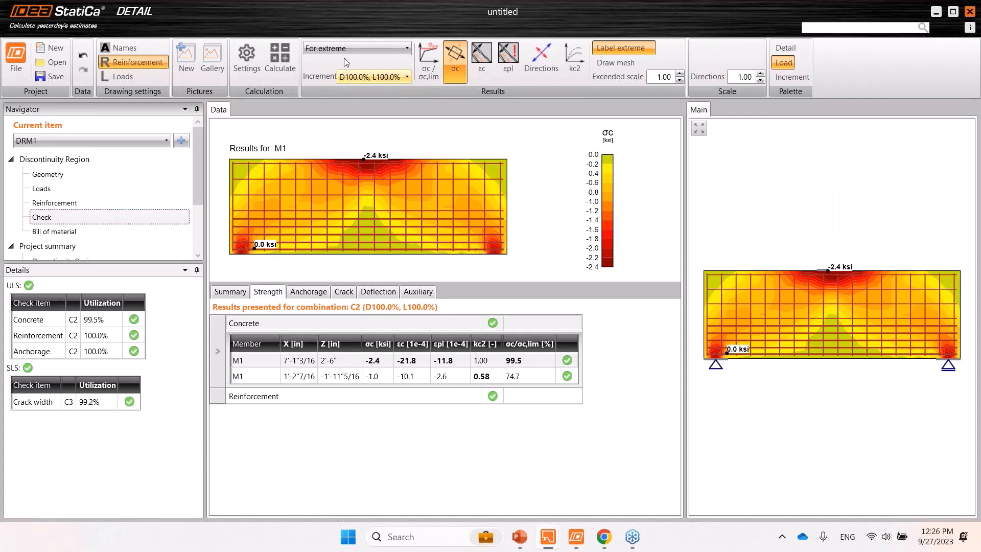
left_click(438, 66)
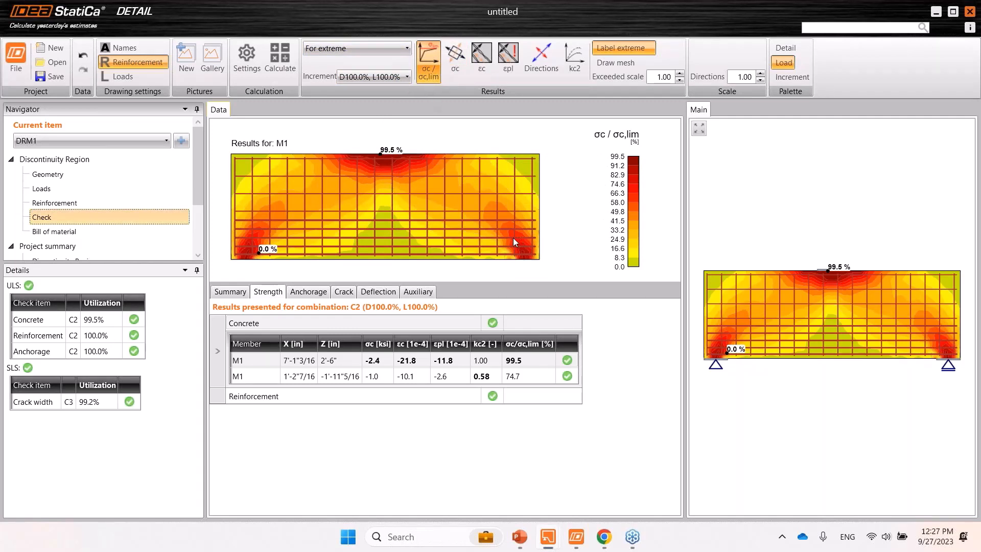
left_click(250, 323)
left_click(264, 398)
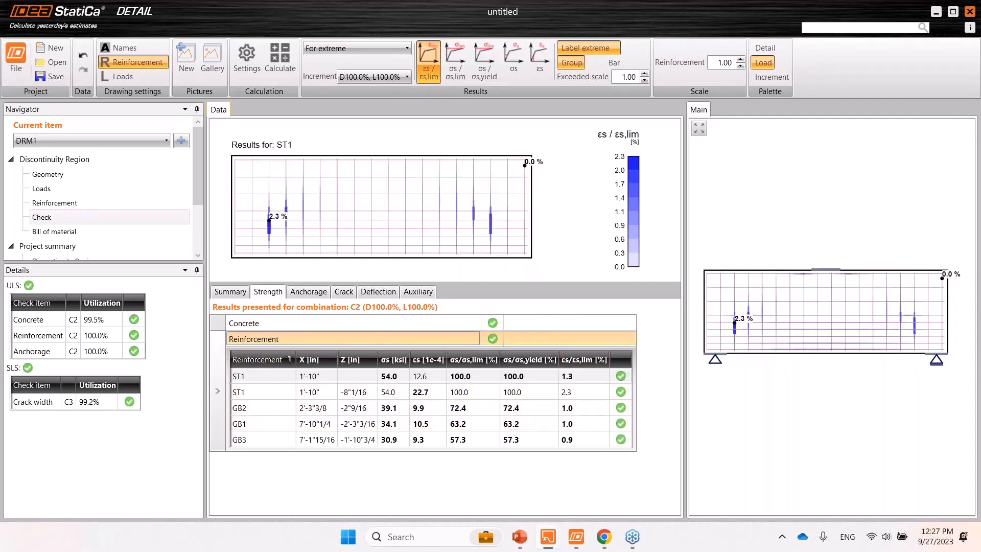
mouse_move(470, 366)
left_click(451, 73)
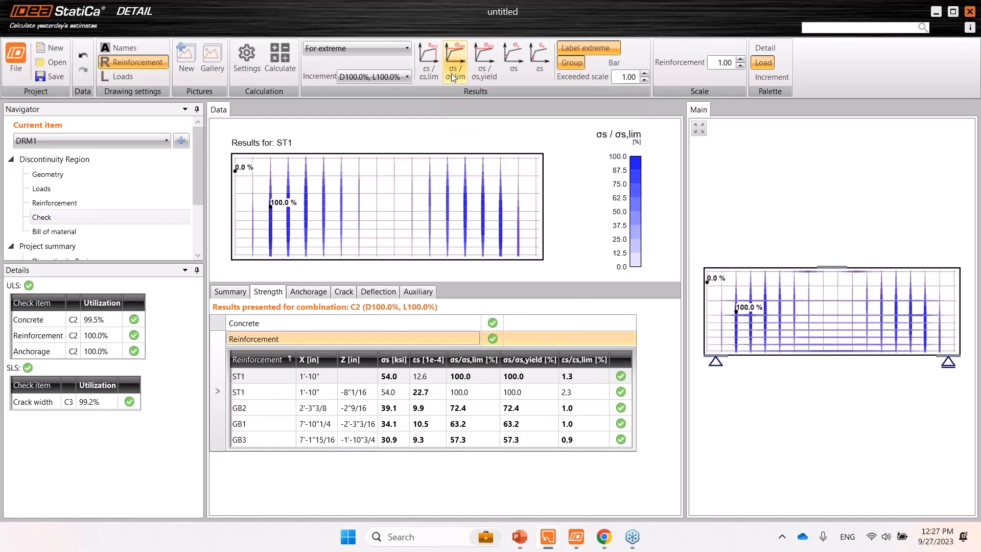
left_click(429, 74)
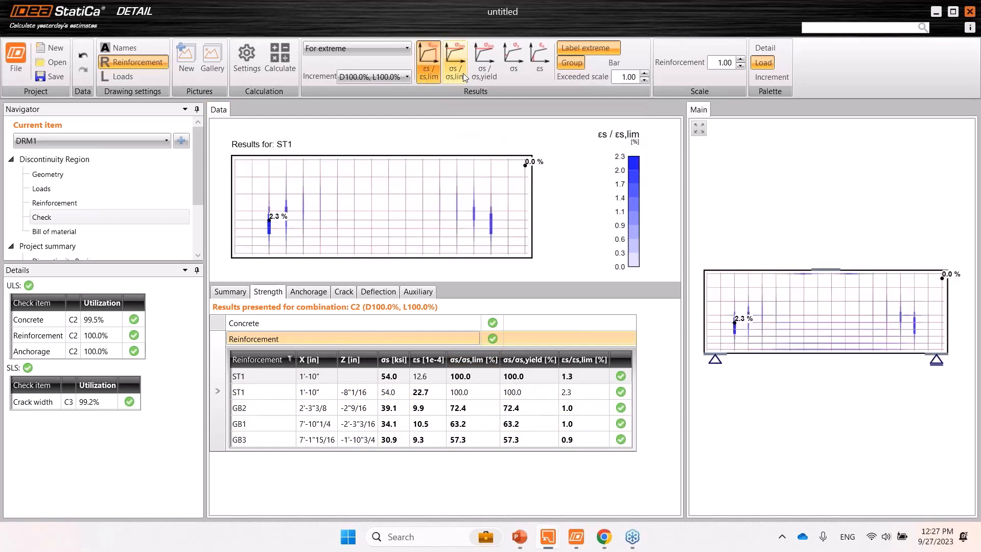
left_click(514, 71)
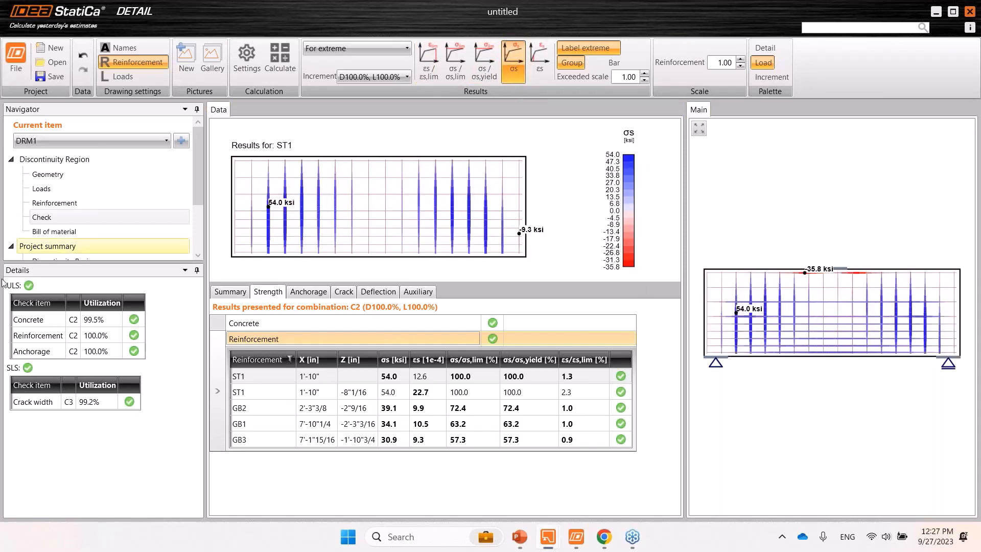
Examine the crack results as crack width w and as the w/wlim ratio, along with the crack width limit
left_click(344, 294)
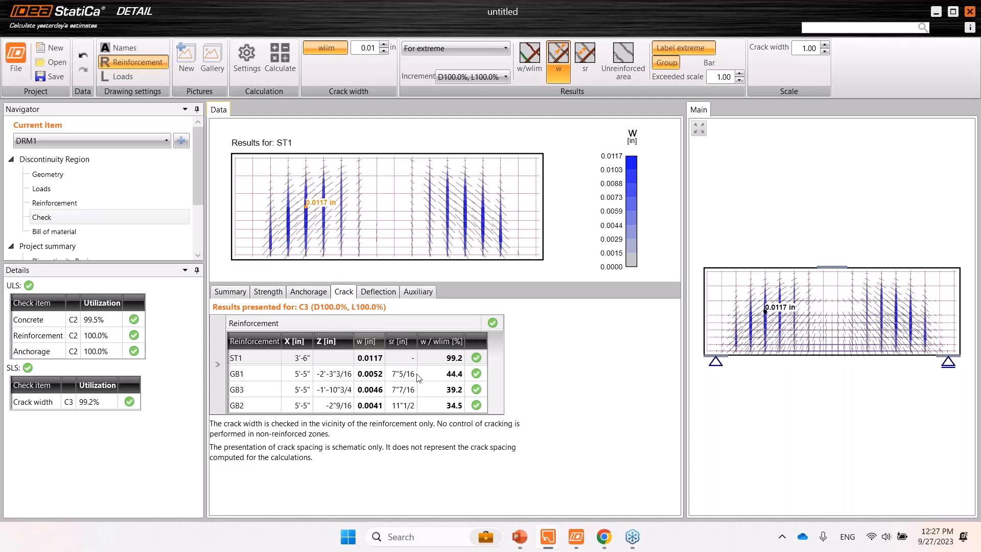
left_click(561, 76)
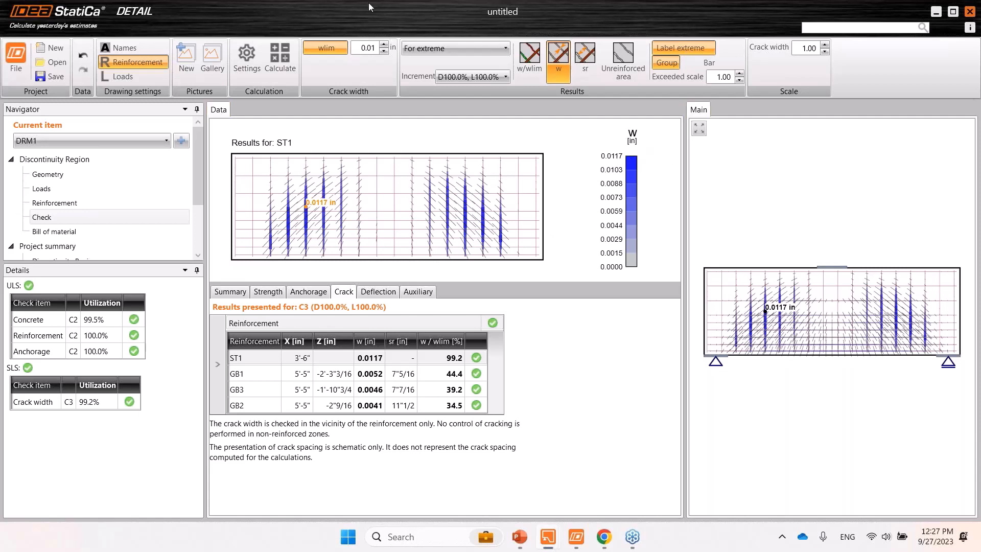
left_click(535, 73)
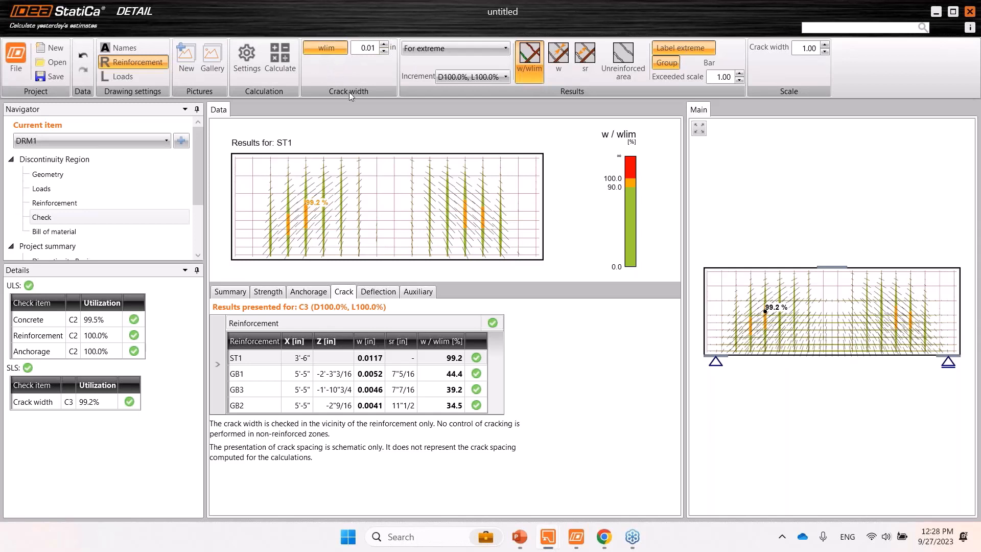
left_click(373, 51)
left_click(587, 118)
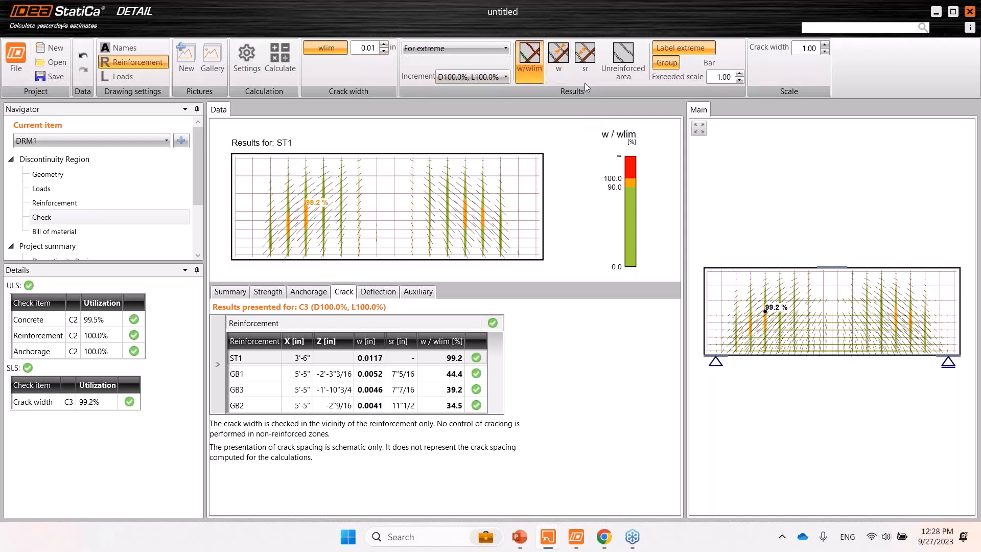
Display the beam's total deflection with its deformed shape, and the deflection increment Δuz caused by variable load
left_click(377, 295)
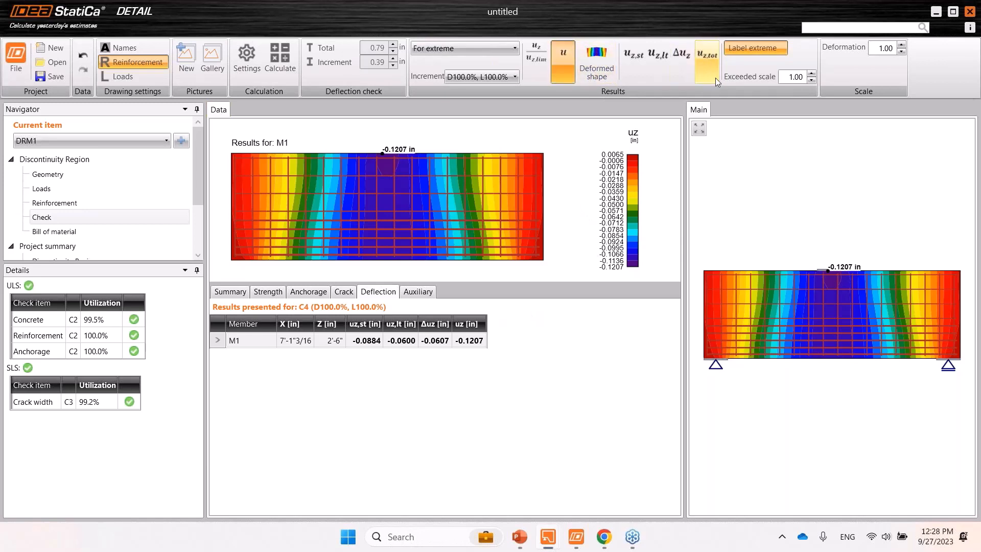
left_click(703, 70)
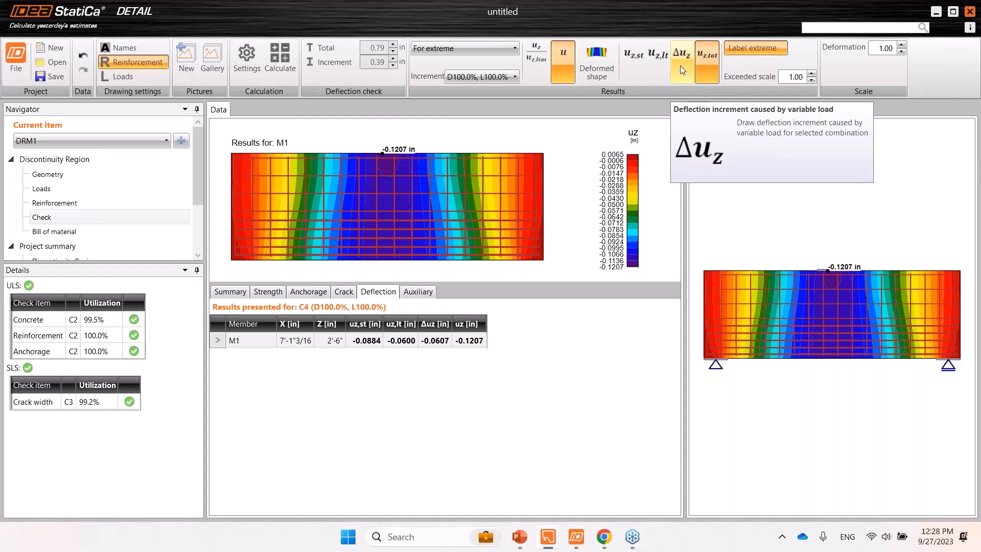
left_click(594, 63)
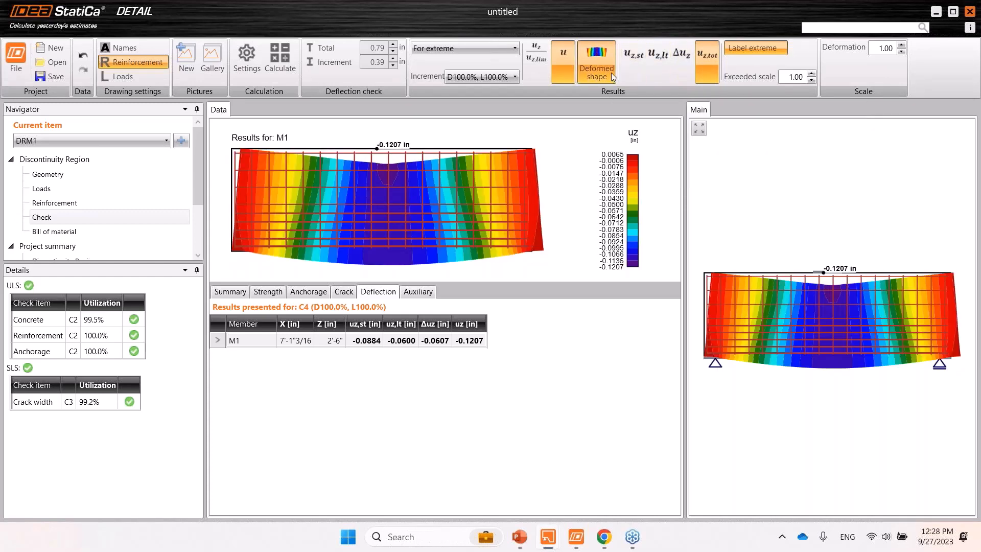
left_click(685, 60)
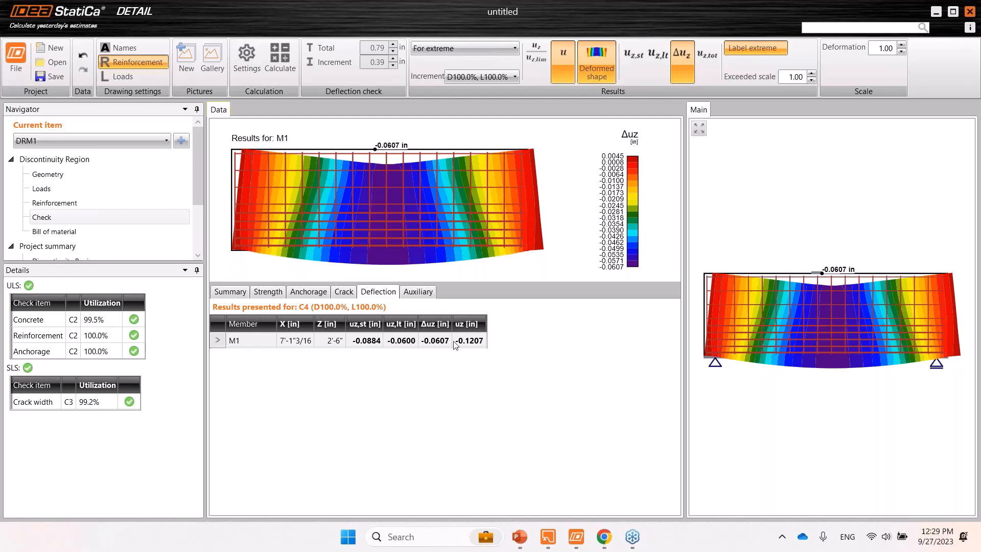
Switch to PowerPoint, restart the slide show from the Live demo design data slide, and return to IDEA StatiCa Detail
mouse_move(514, 545)
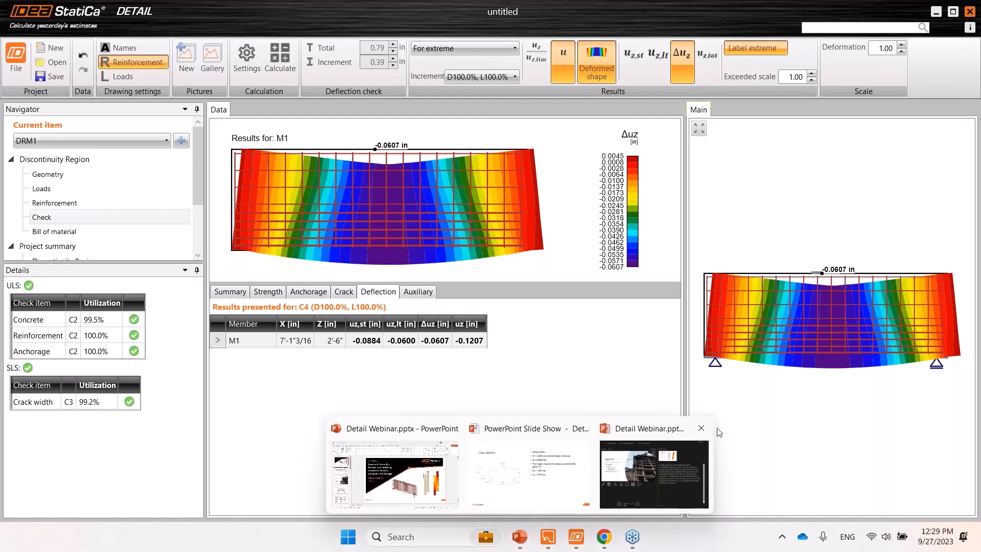
left_click(536, 474)
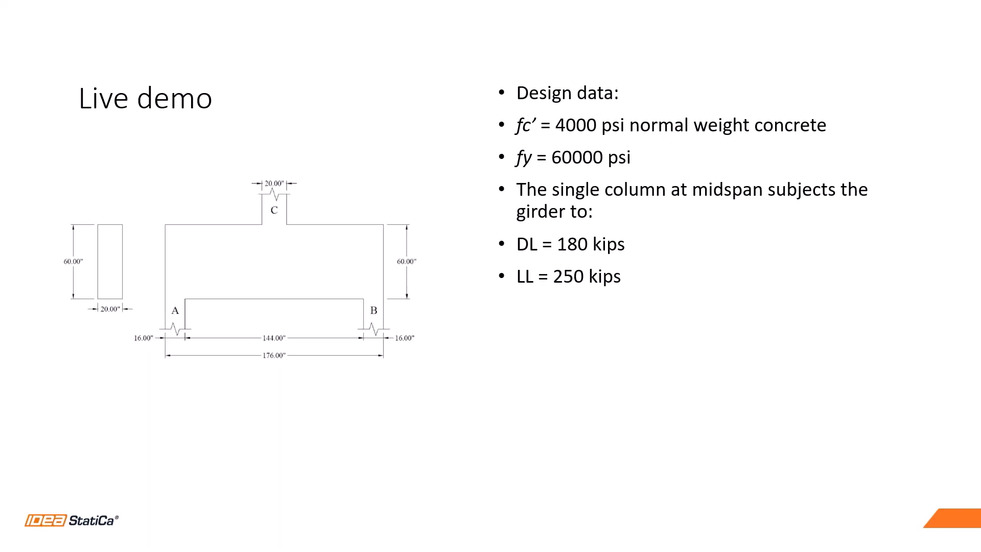
left_click(429, 333)
key("Escape")
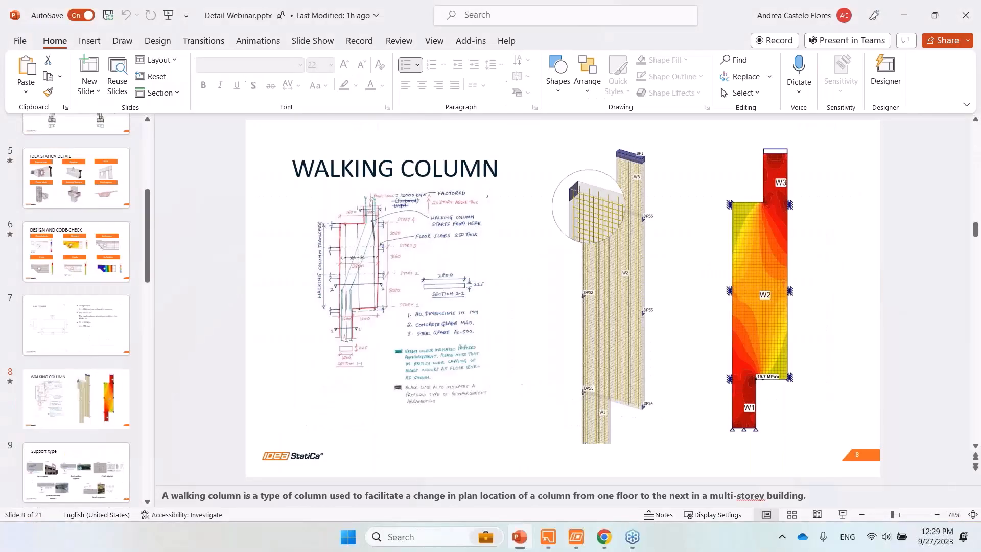
left_click(50, 295)
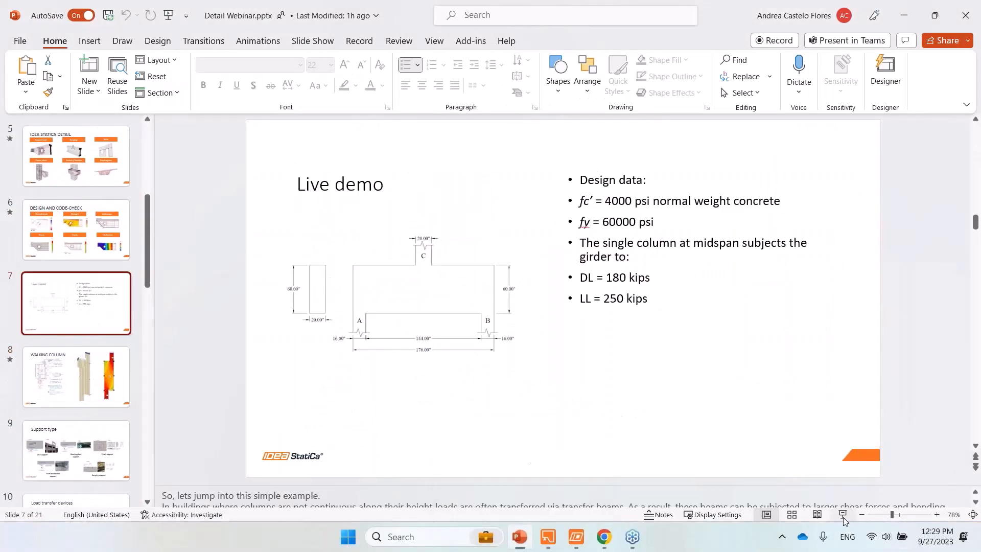
left_click(843, 515)
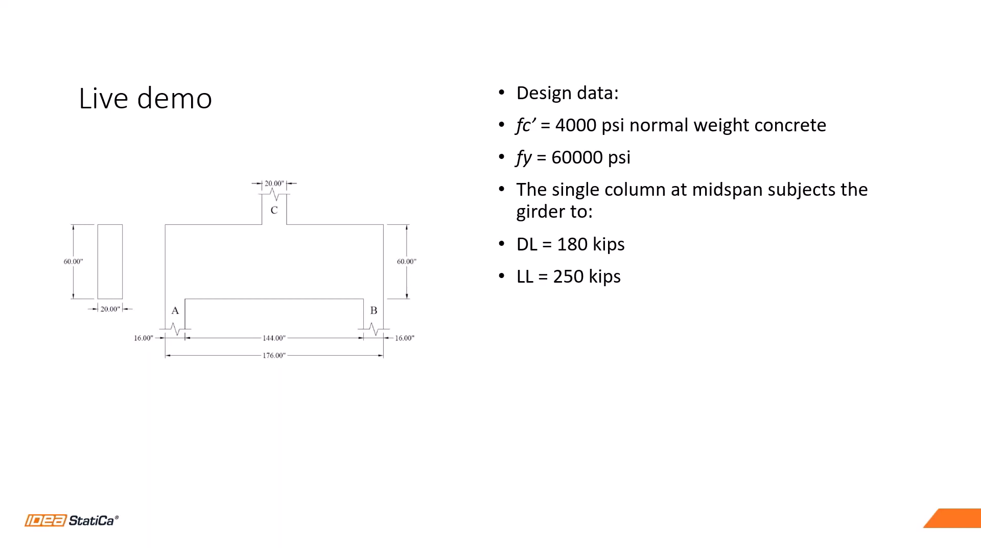
key("alt+Tab")
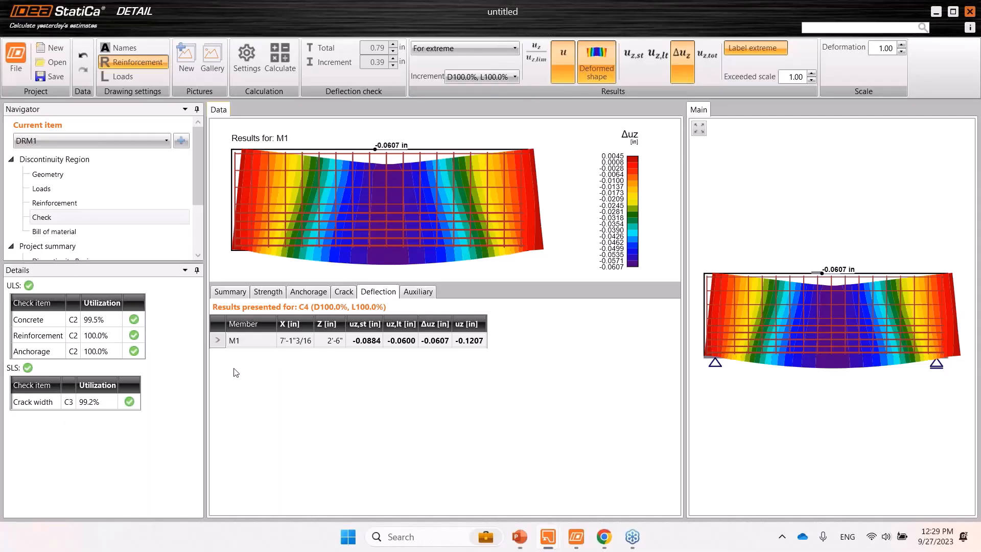
Review the reinforcement strength results, the geometry of beam M1, and the load combinations and load impulses of LC1
left_click(268, 293)
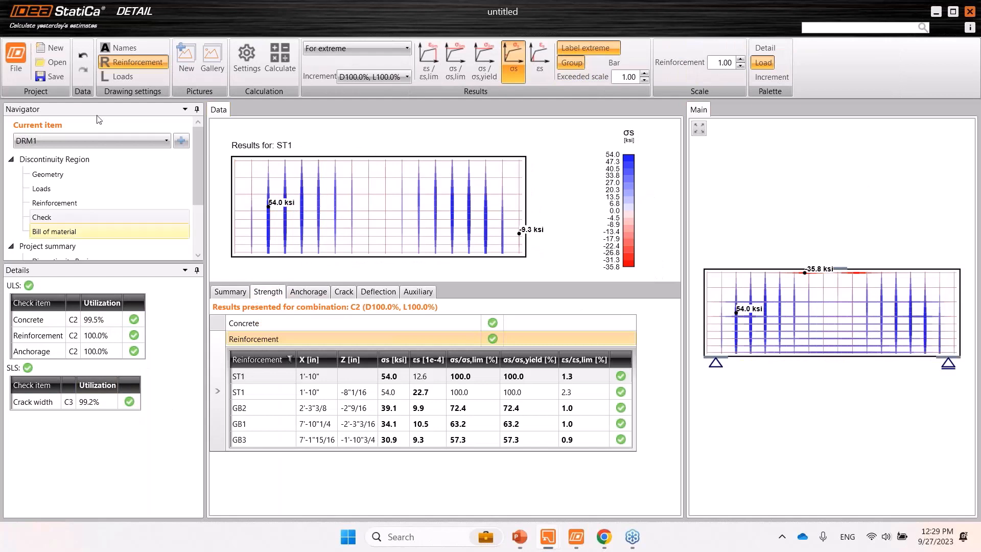
left_click(48, 174)
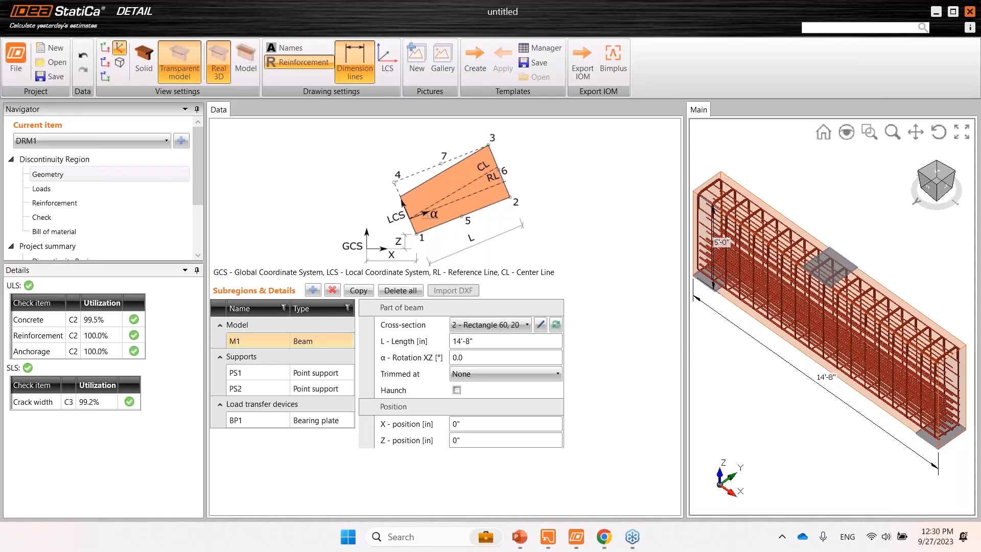
left_click(50, 187)
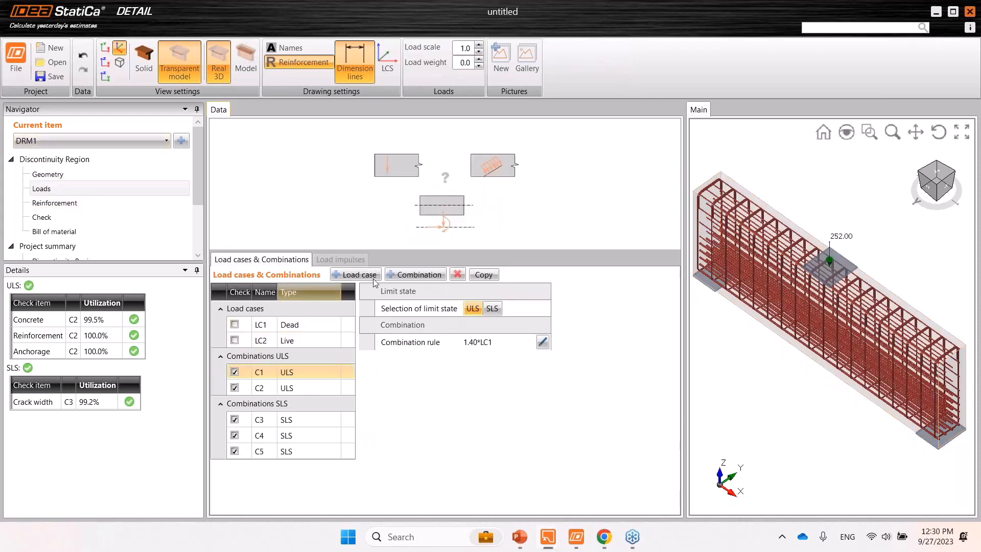
left_click(302, 326)
left_click(340, 260)
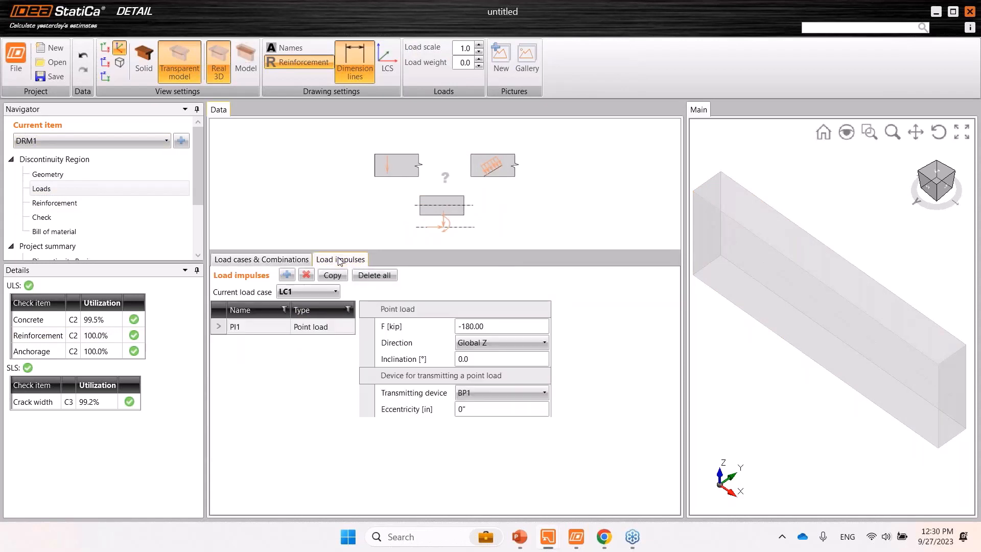
Look at the available load impulse types for LC1, and leave the selection without adding a load
left_click(286, 275)
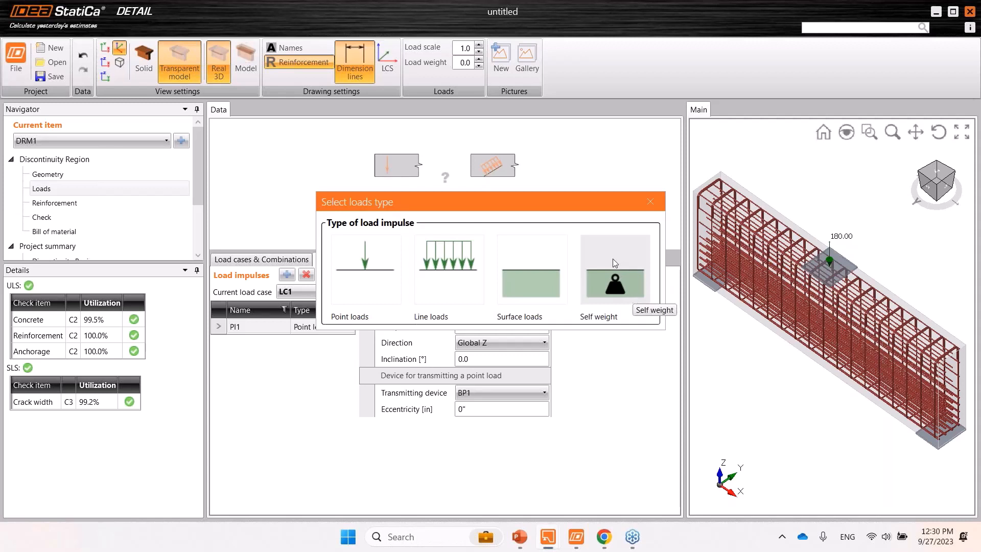
left_click(651, 202)
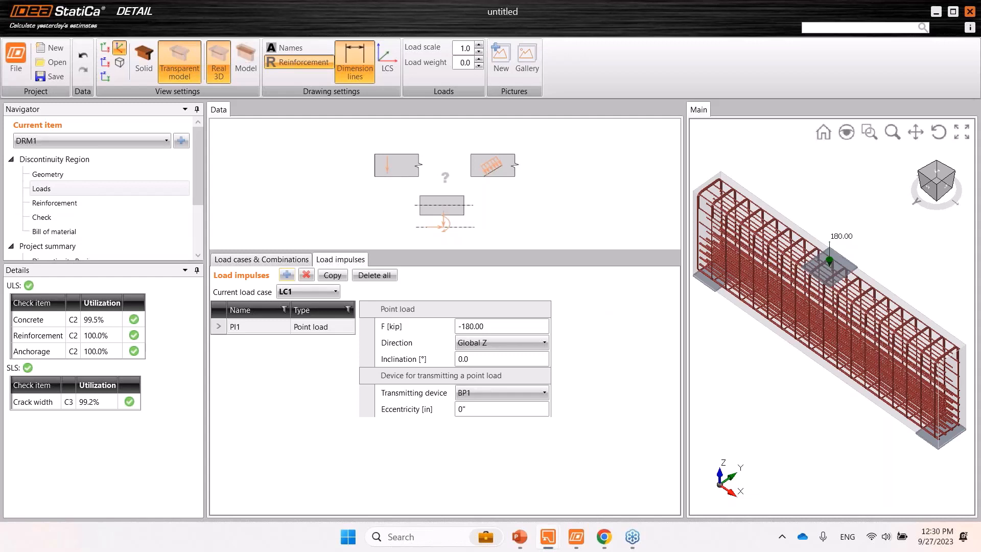
Display the beam's long-term deflection uz,lt, the deflection increment Δuz, and the total deflection uz,tot in the check results
left_click(44, 219)
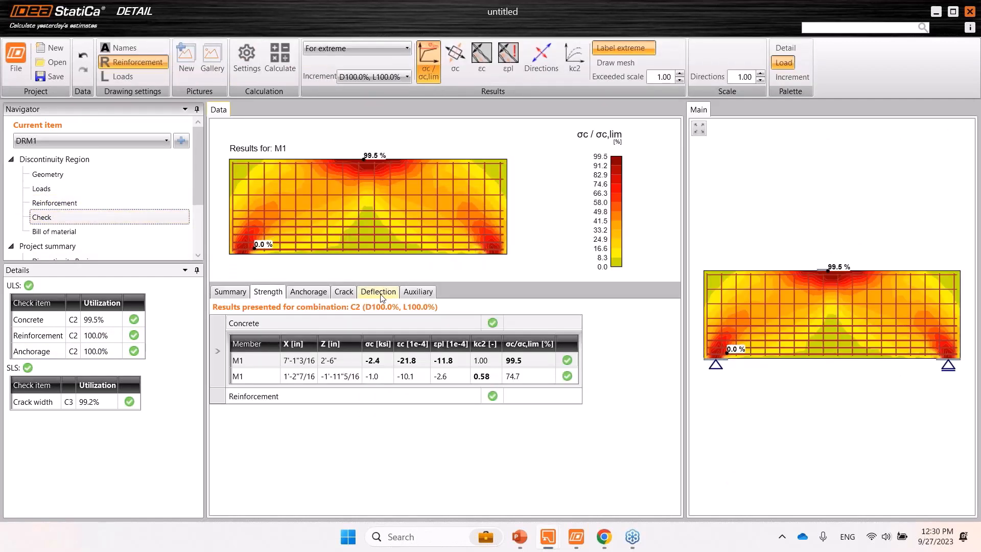
left_click(382, 298)
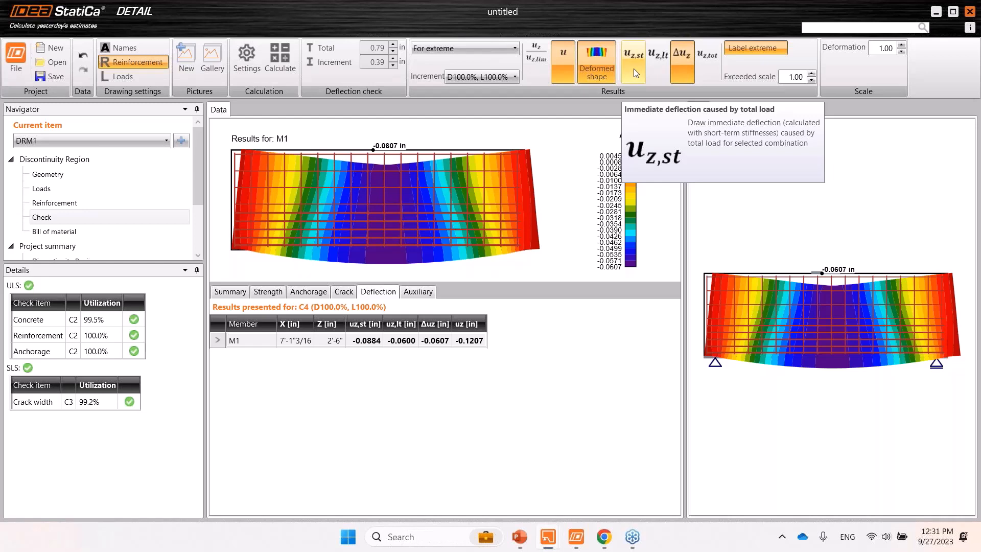
left_click(661, 70)
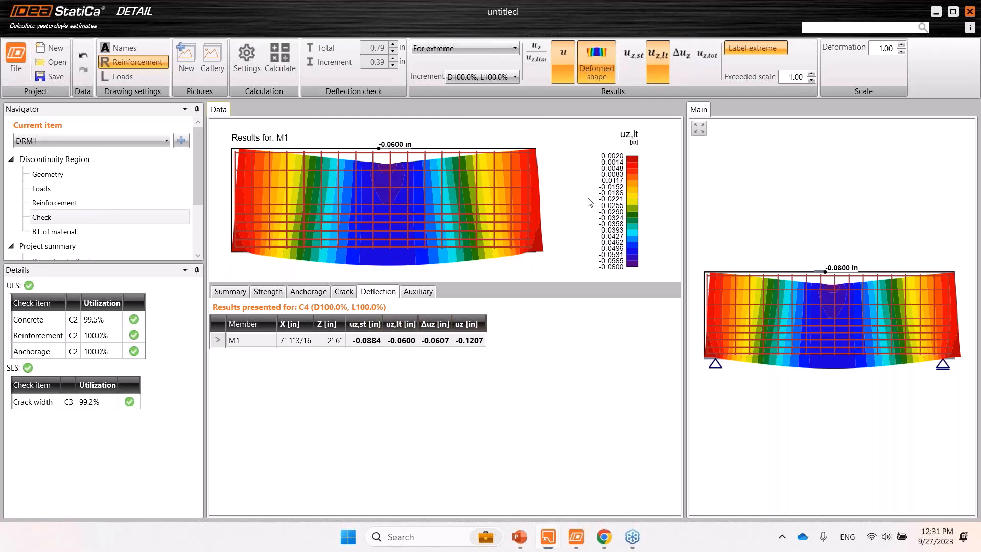
left_click(680, 65)
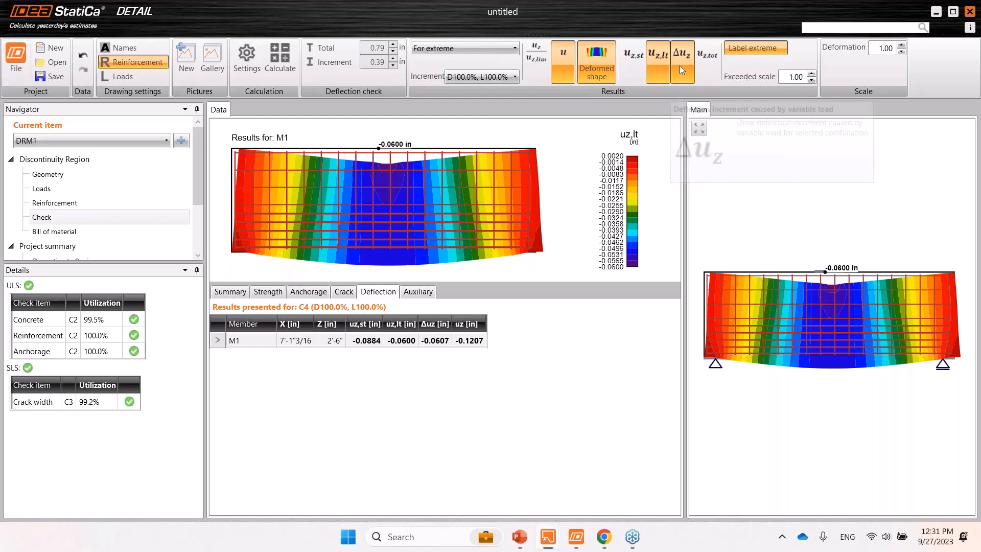
left_click(703, 69)
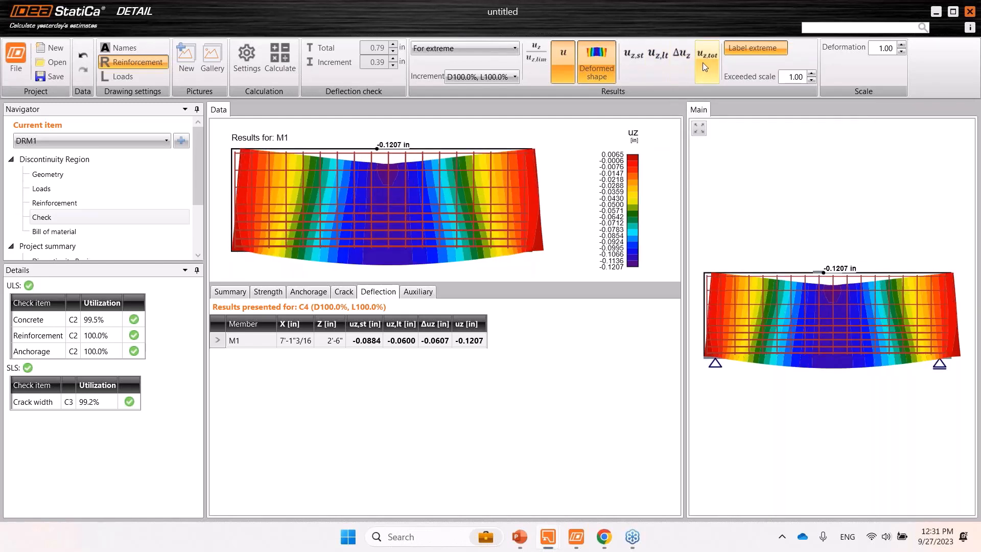
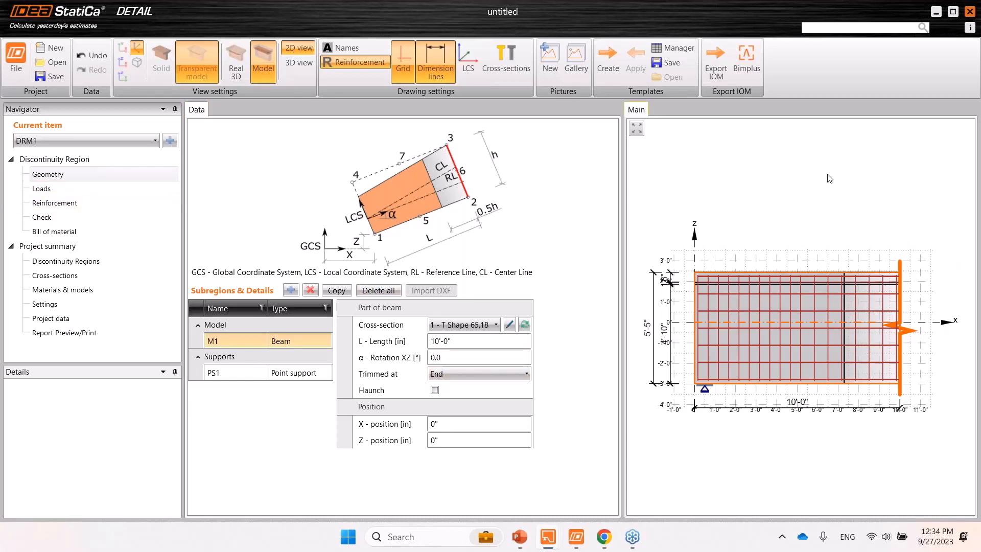
Review the load cases and combinations of the trimmed T-shape beam, and its internal forces for LC1
left_click(37, 192)
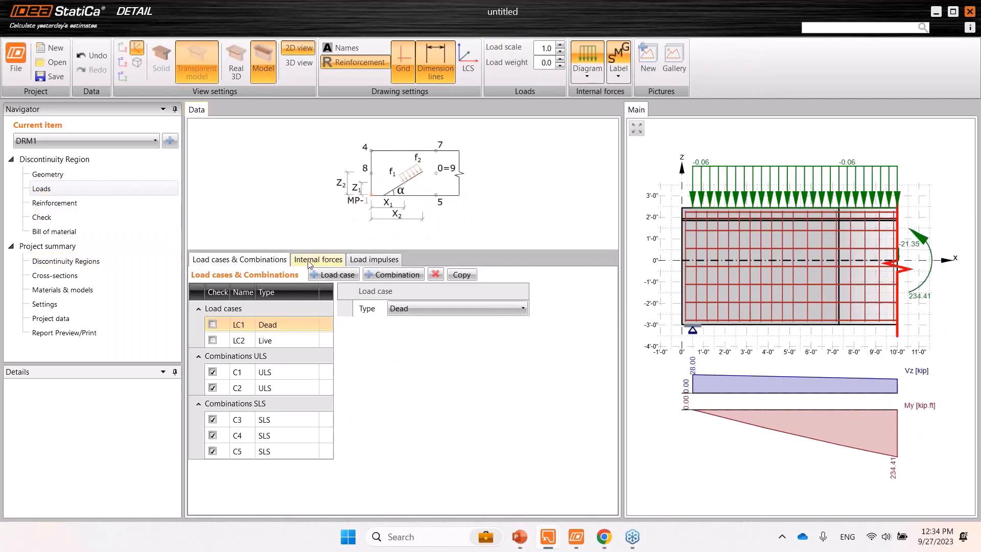
left_click(309, 262)
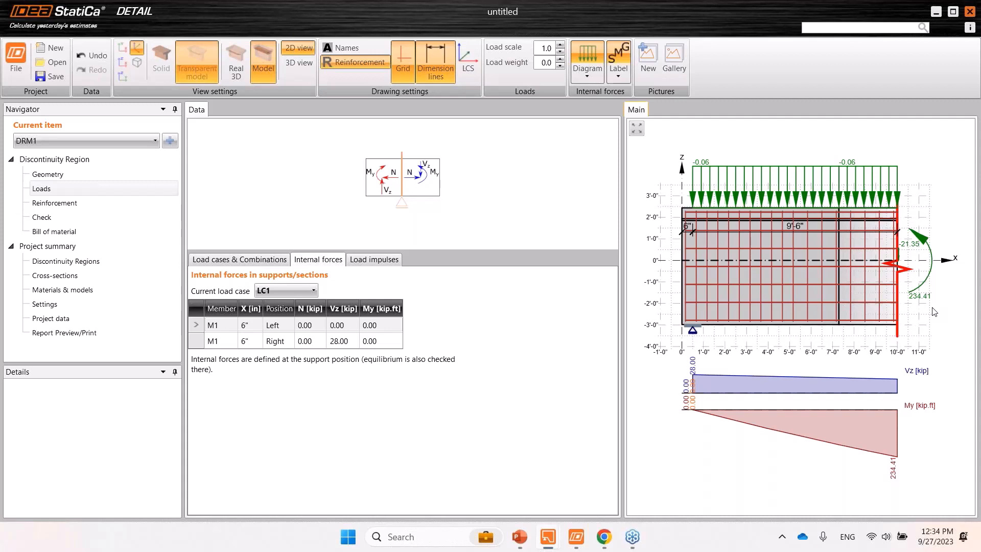
left_click(252, 262)
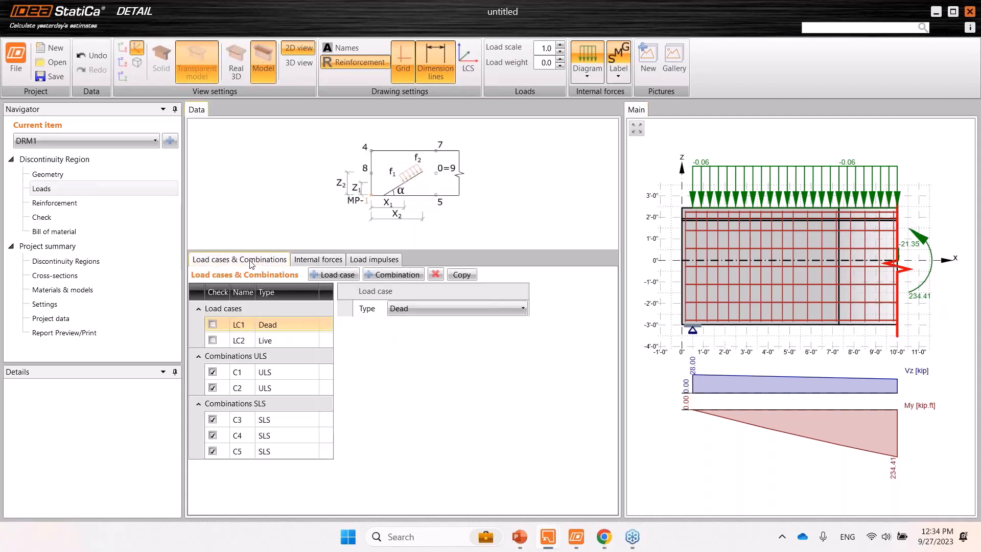
Close the current project and create a new ACI project with 5000 psi concrete as a general shape
left_click(970, 11)
left_click(503, 292)
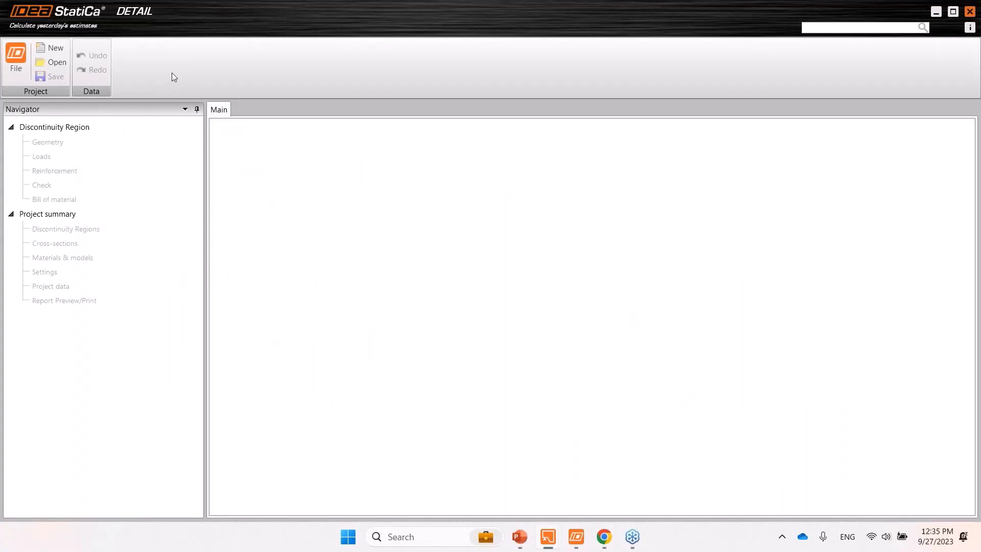
left_click(55, 51)
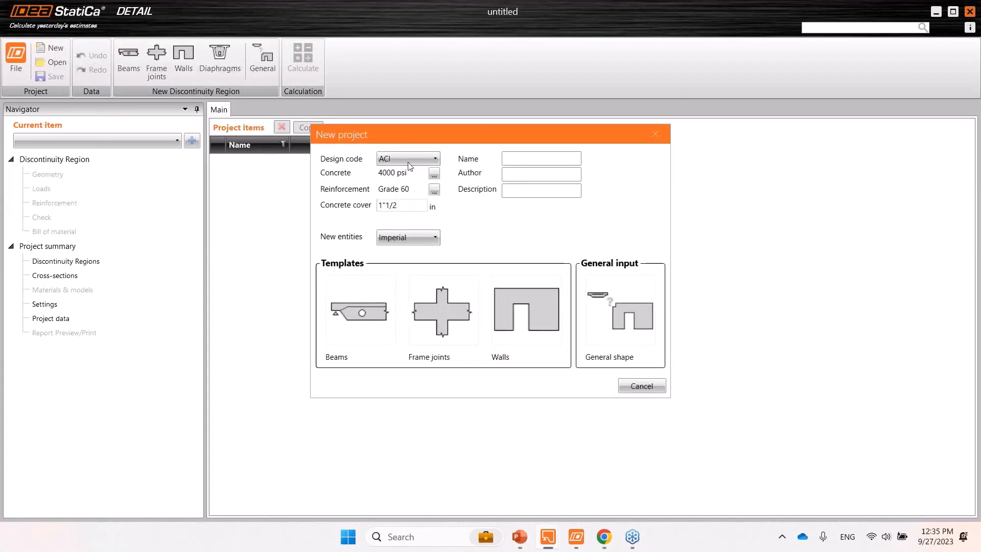
left_click(433, 172)
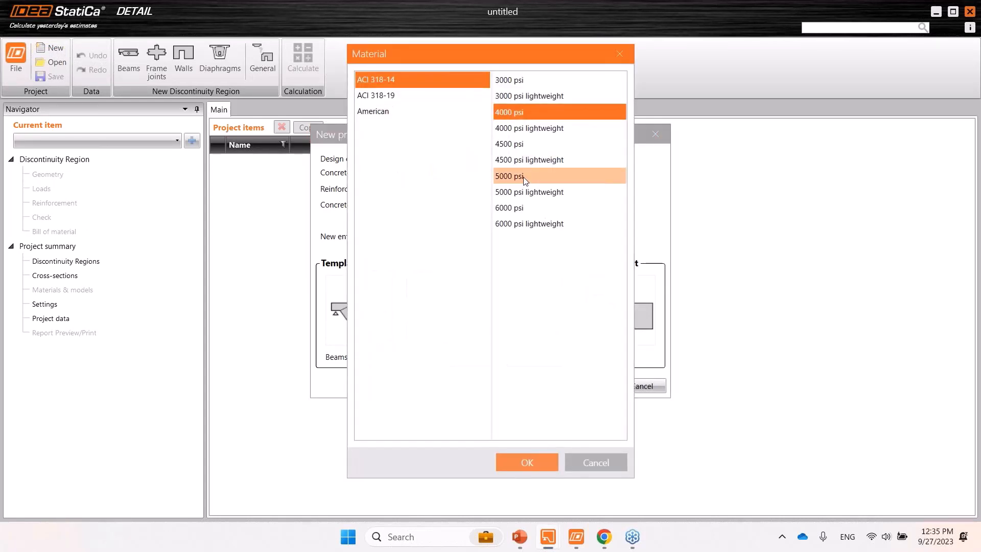
left_click(516, 208)
left_click(503, 176)
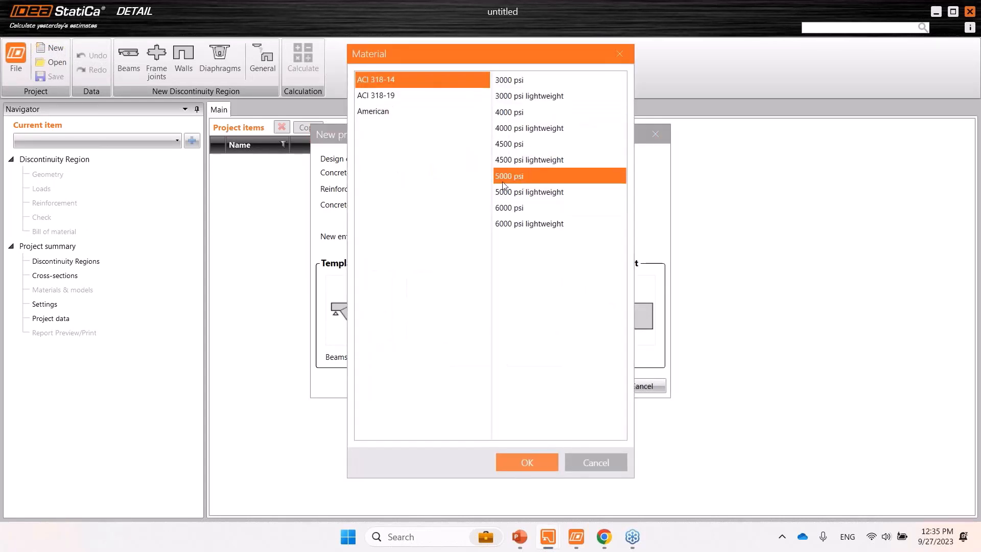
left_click(536, 463)
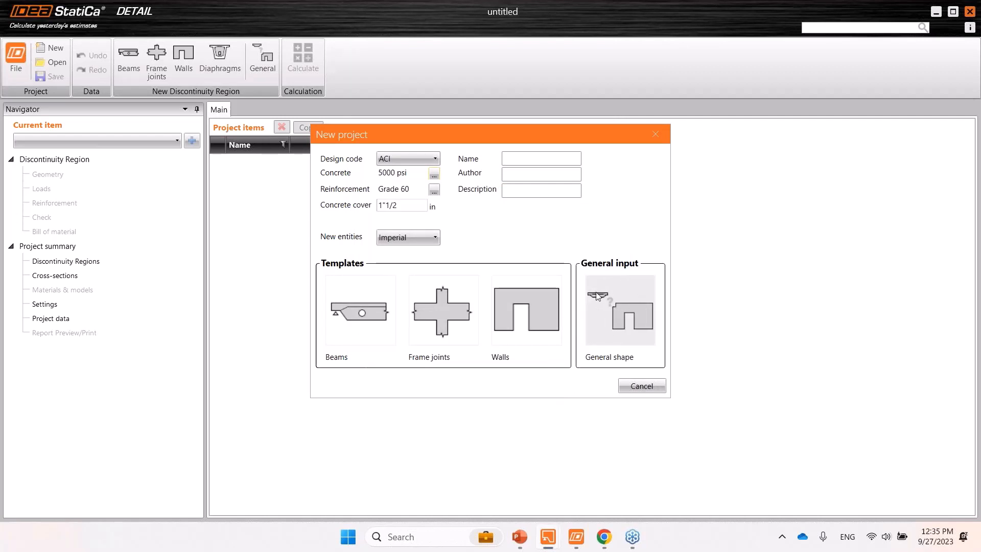
left_click(638, 327)
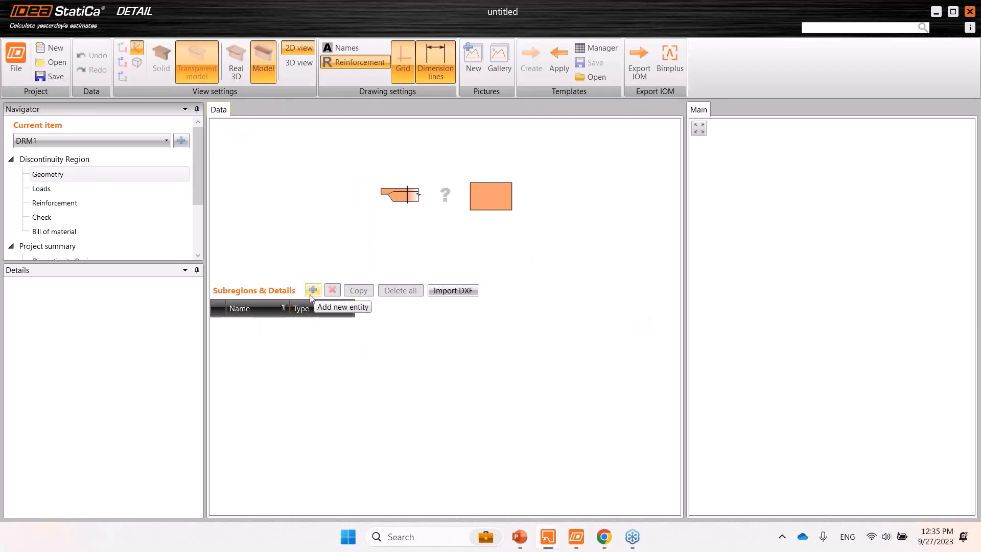
Load Column geometry.dxf for a DXF geometry import and set the drawing units to inches
left_click(452, 292)
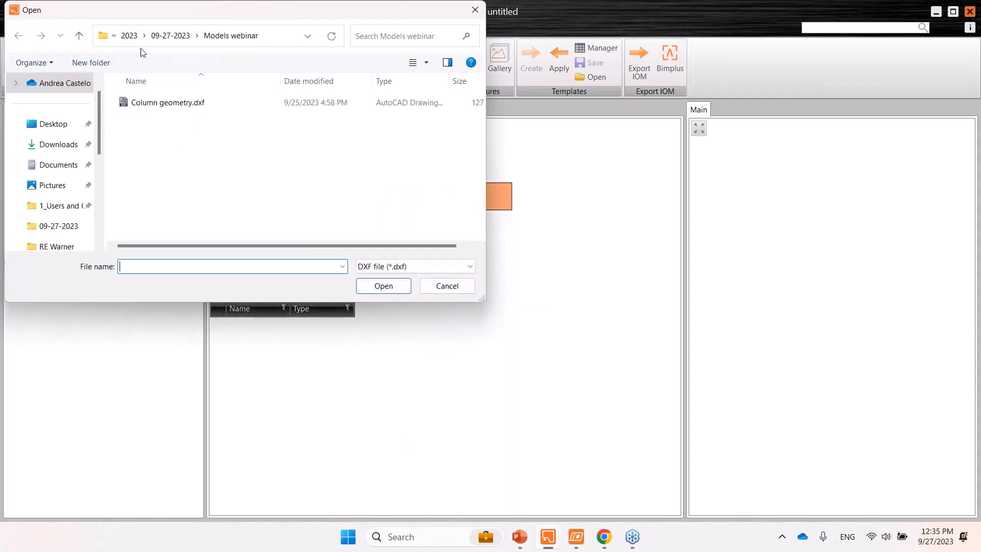
left_click(173, 104)
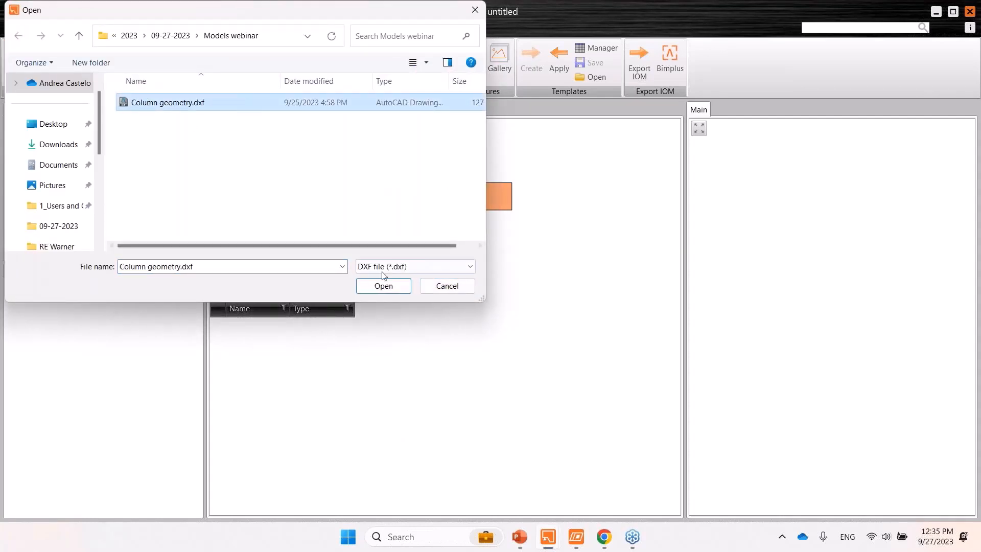
left_click(383, 286)
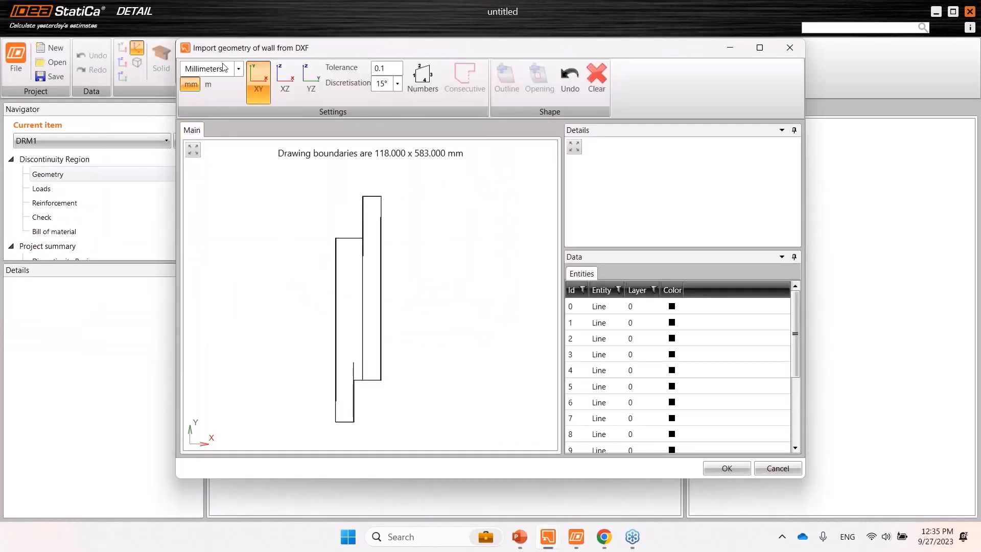
left_click(238, 69)
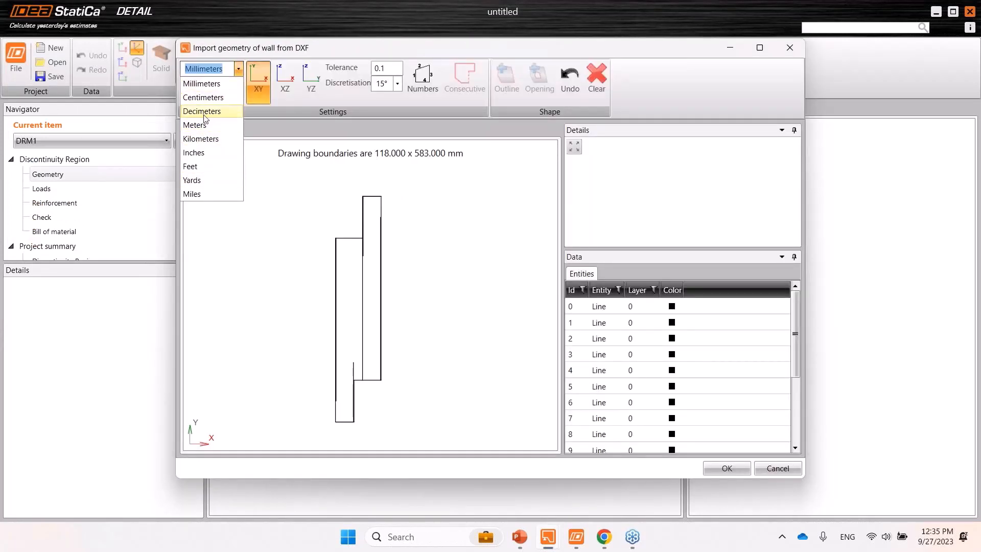
left_click(207, 153)
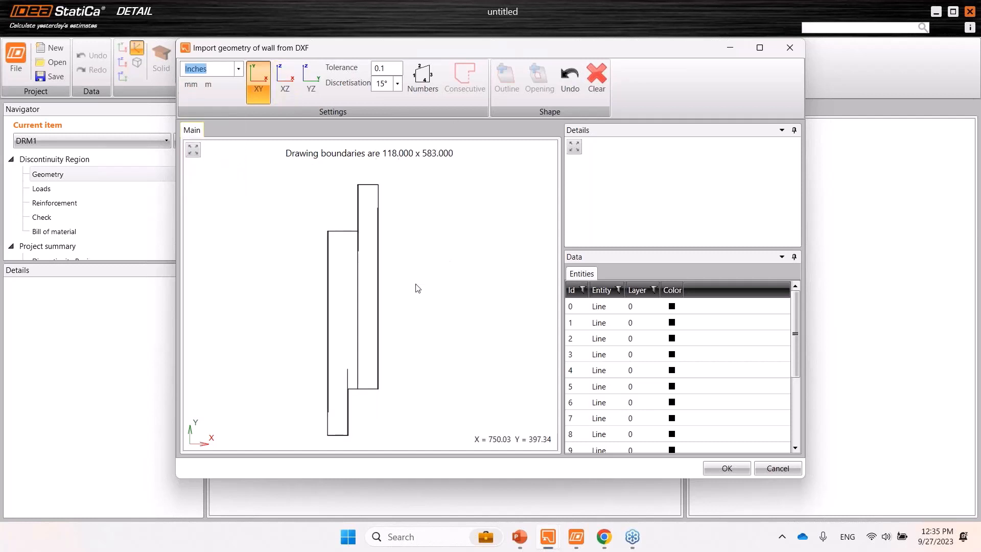
Select the column's boundary as consecutive lines from its upper ledge line, set it as the outline, and import it as a wall
left_click(345, 238)
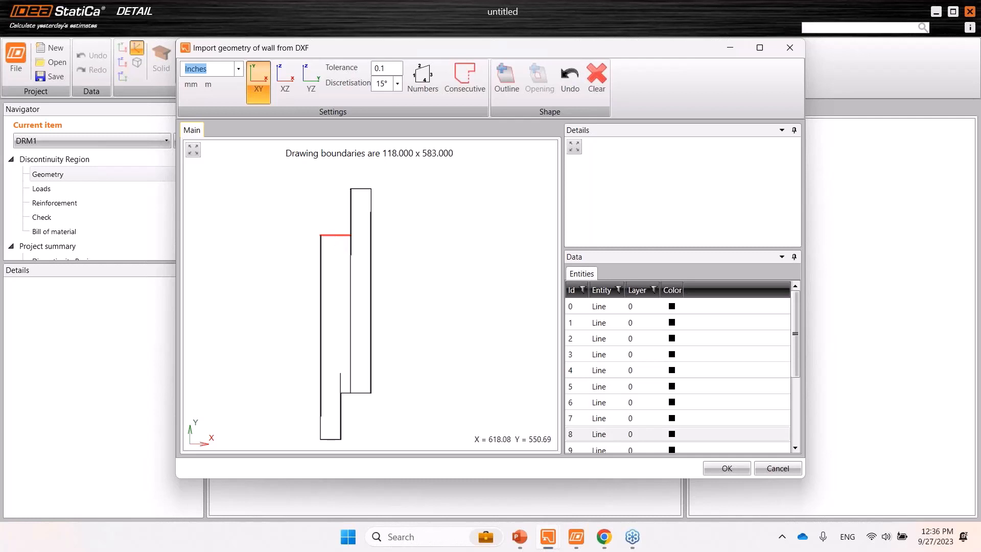
left_click(467, 93)
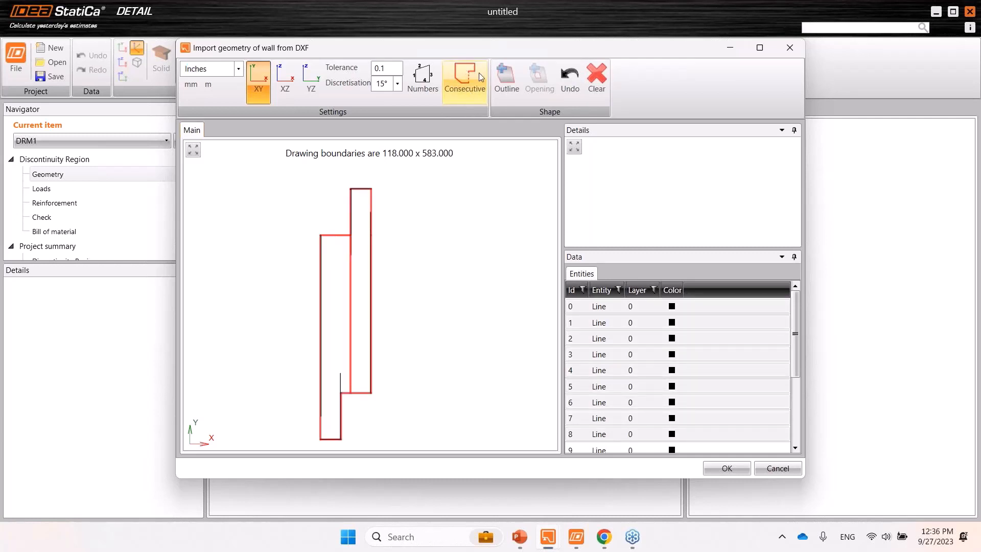
left_click(512, 91)
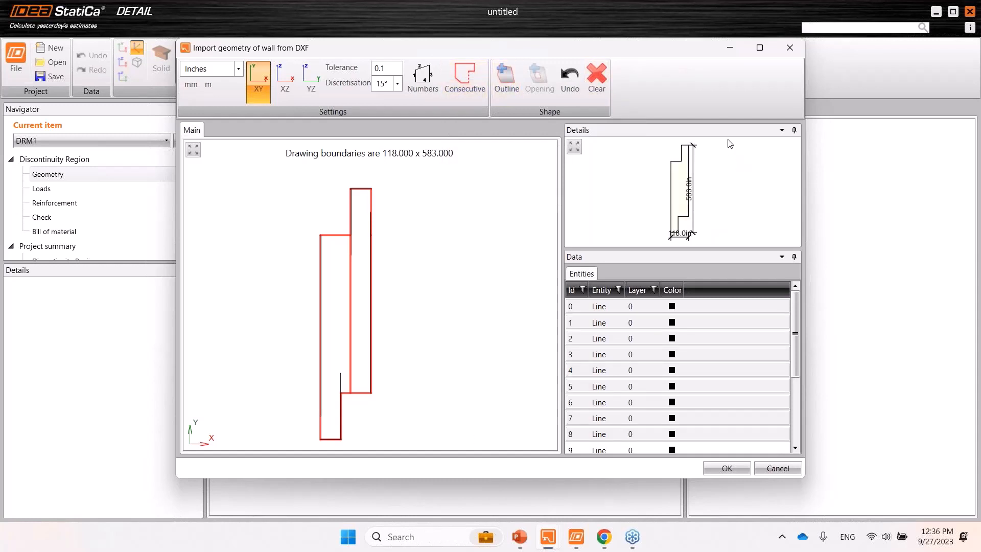
scroll(695, 199, "up", 3)
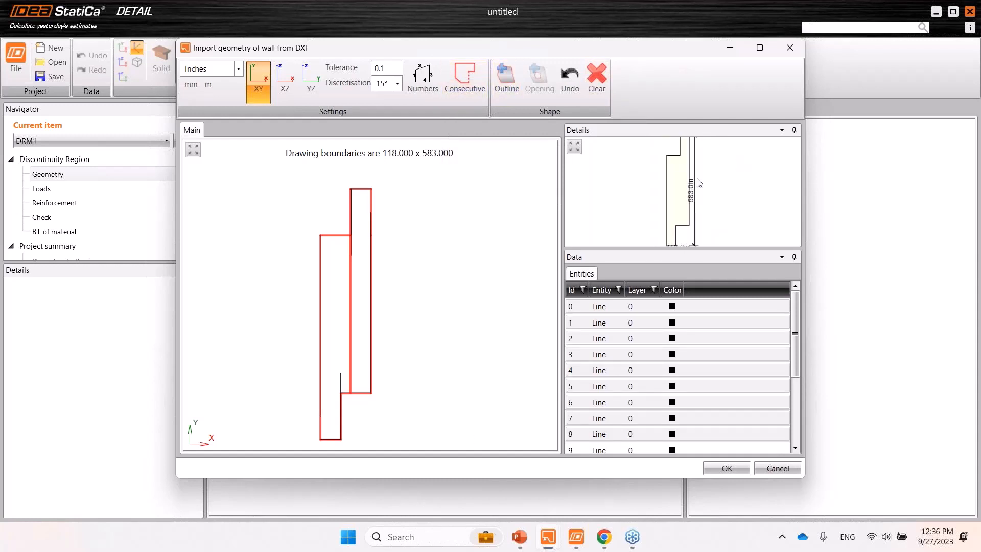
scroll(695, 202, "down", 3)
left_click(733, 469)
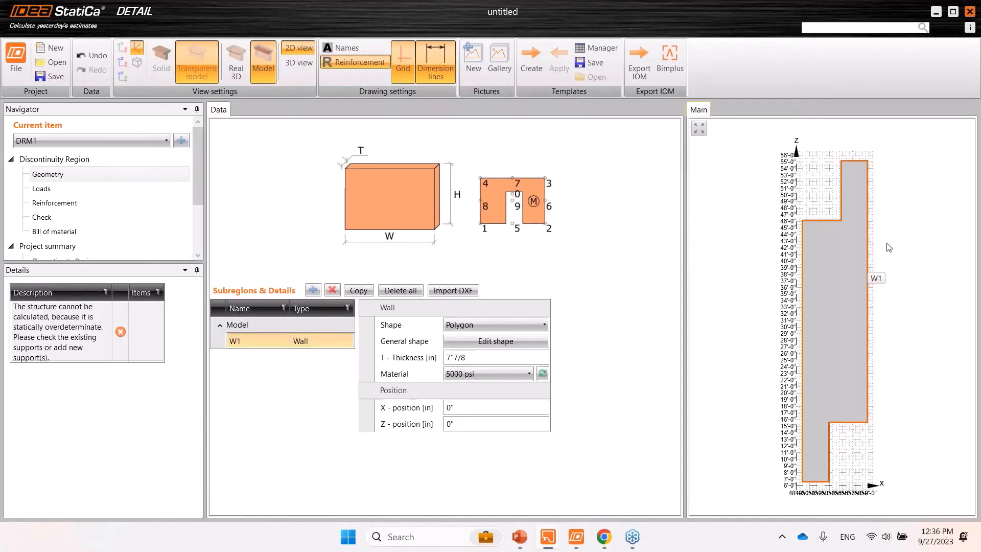
Set the thickness of wall W1 to 15 in
left_click(428, 359)
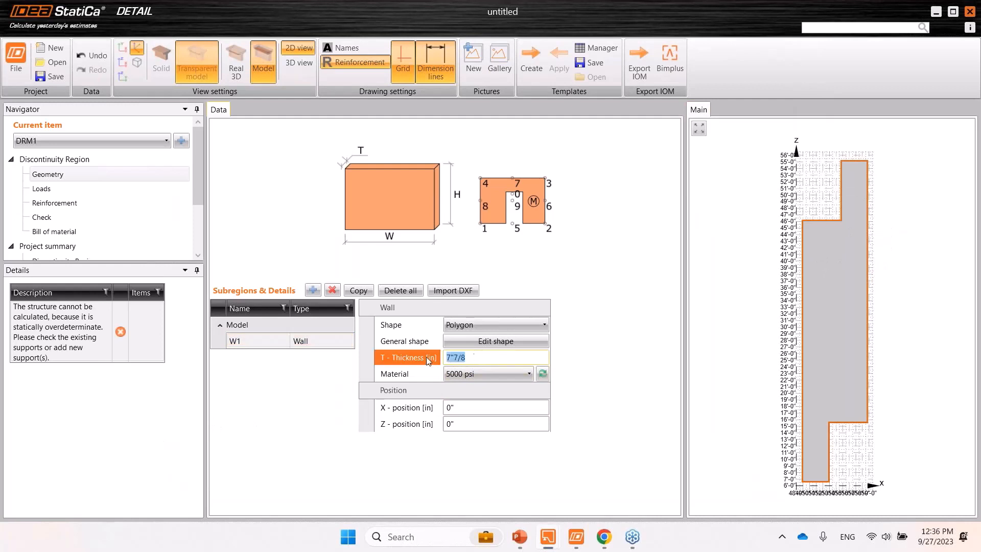
type("15")
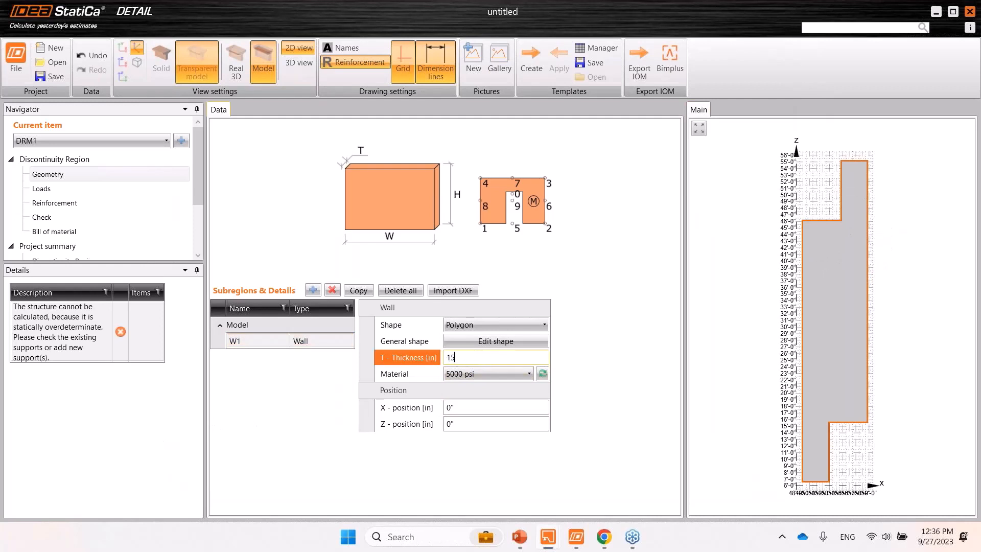
left_click(494, 408)
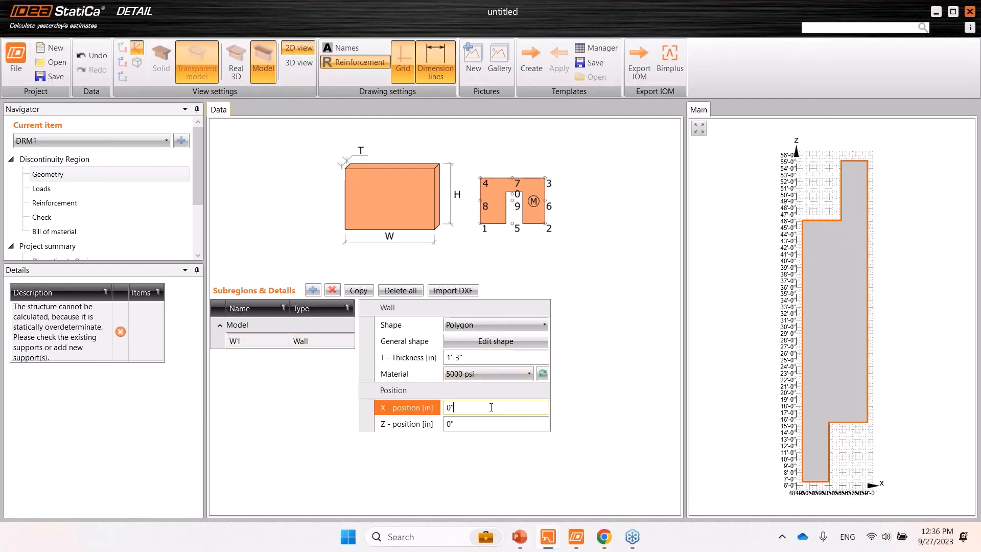
Examine the wall's dimensions in the Real 3D display from several angles and review its general shape coordinates
left_click(236, 63)
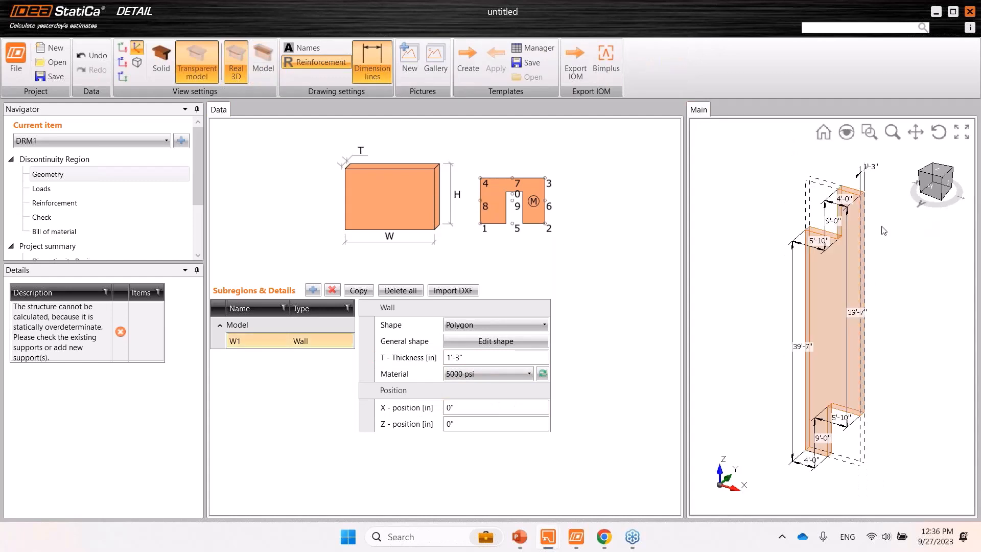
scroll(878, 225, "up", 3)
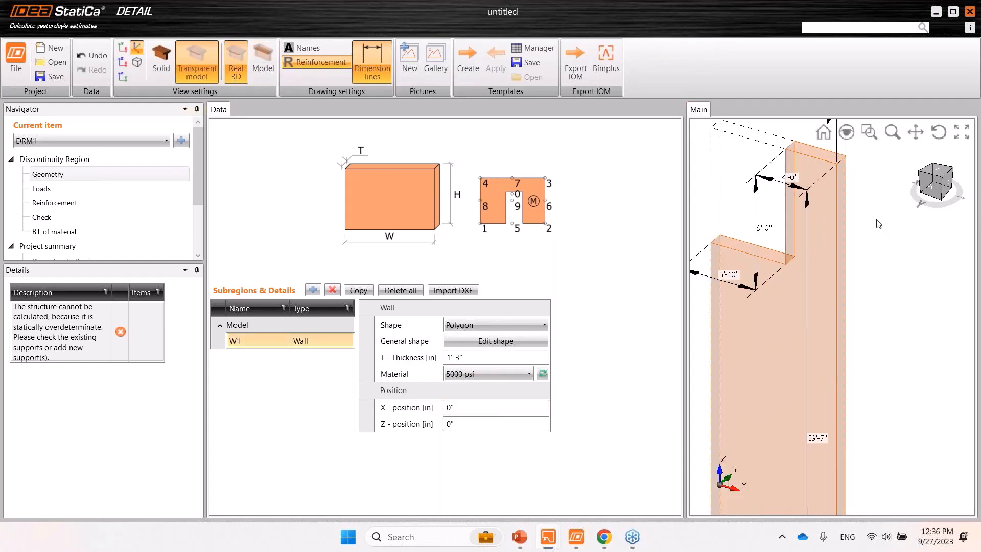
left_click_drag(879, 225, 881, 278)
left_click(931, 193)
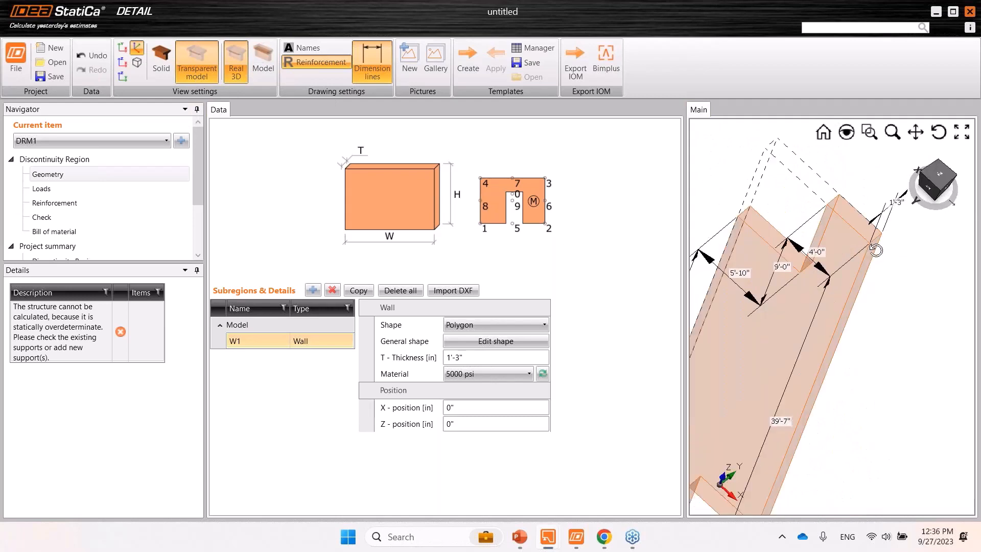
left_click(931, 193)
left_click_drag(906, 268, 865, 266)
scroll(872, 259, "down", 2)
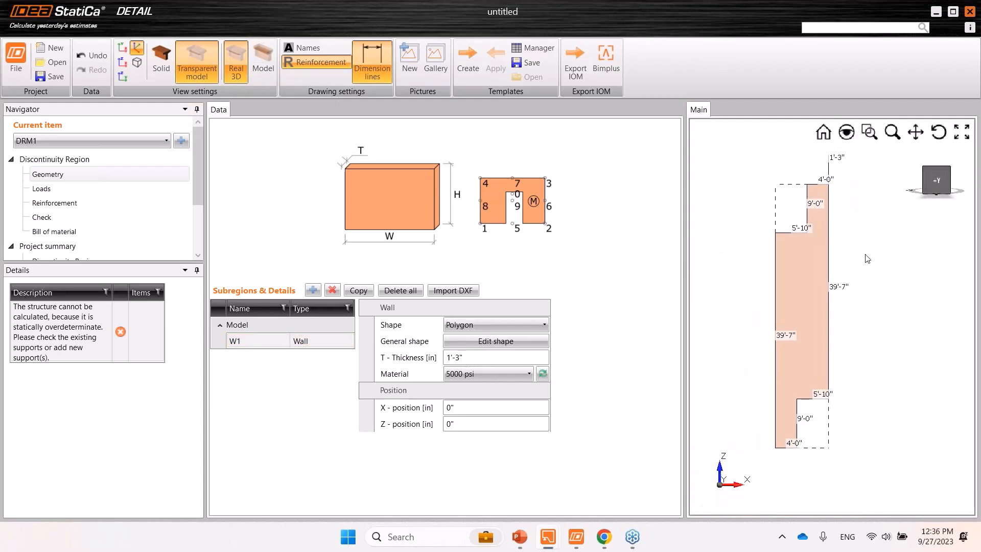
left_click(499, 342)
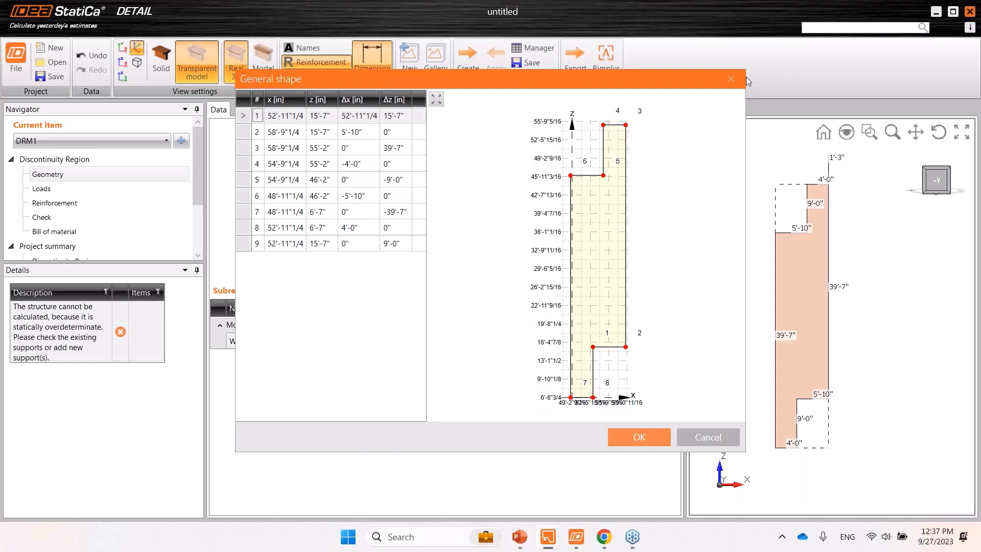
left_click(731, 79)
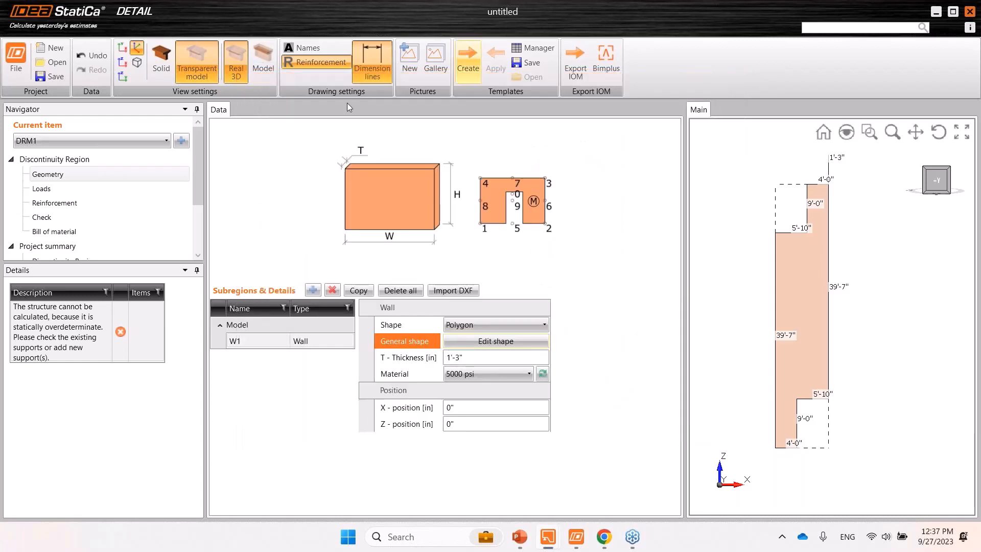
Add a line support to wall W1 along the whole length of edge 7 at the column's base
left_click(312, 290)
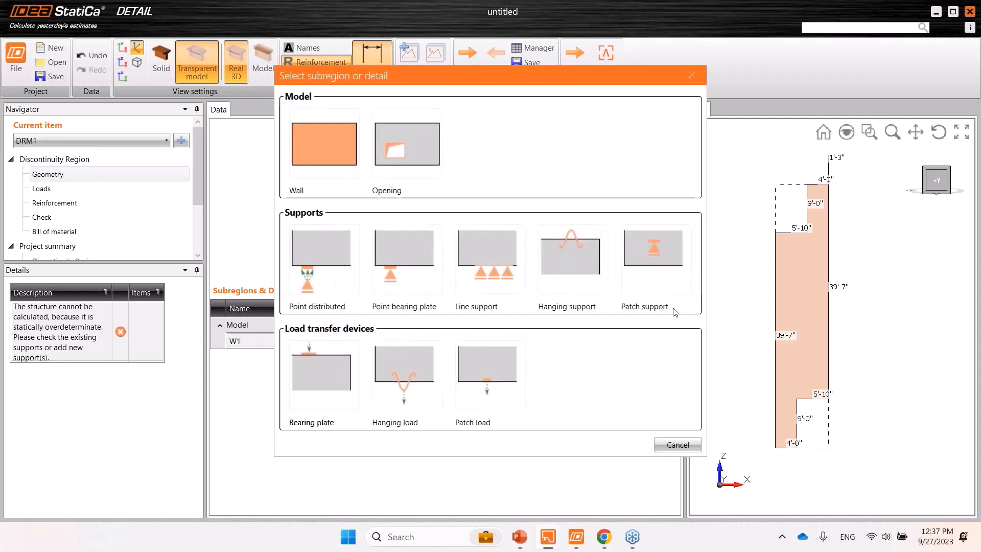
left_click(499, 277)
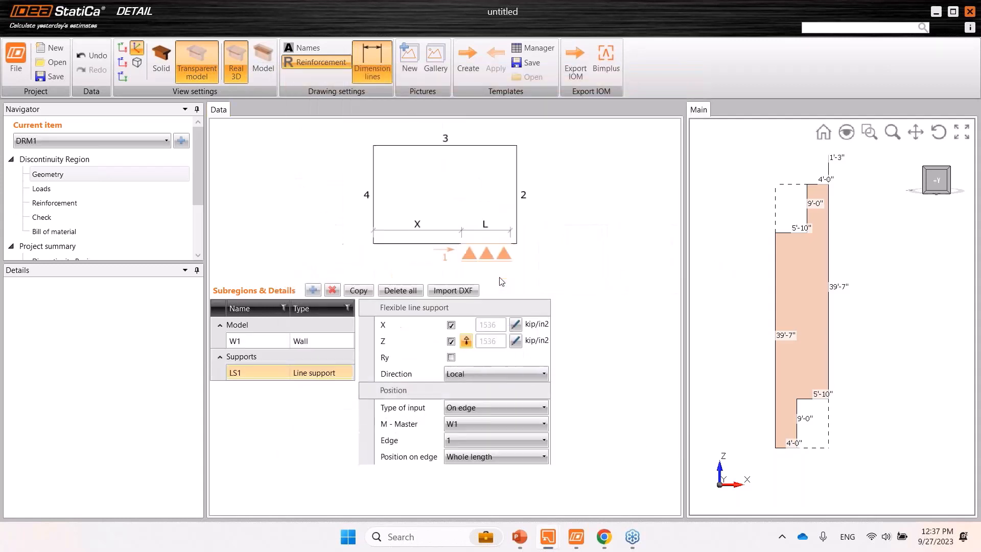
left_click(476, 438)
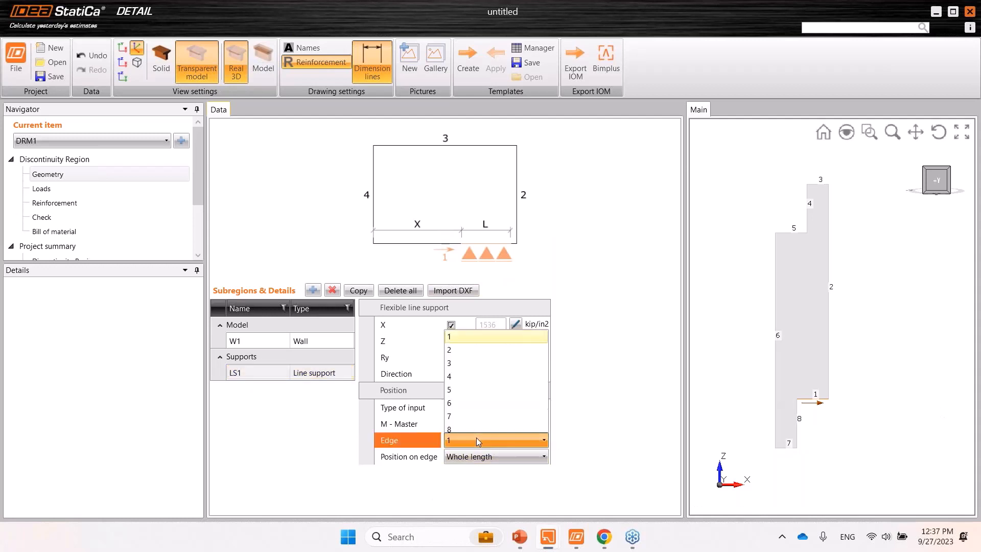
left_click(643, 427)
scroll(792, 447, "up", 8)
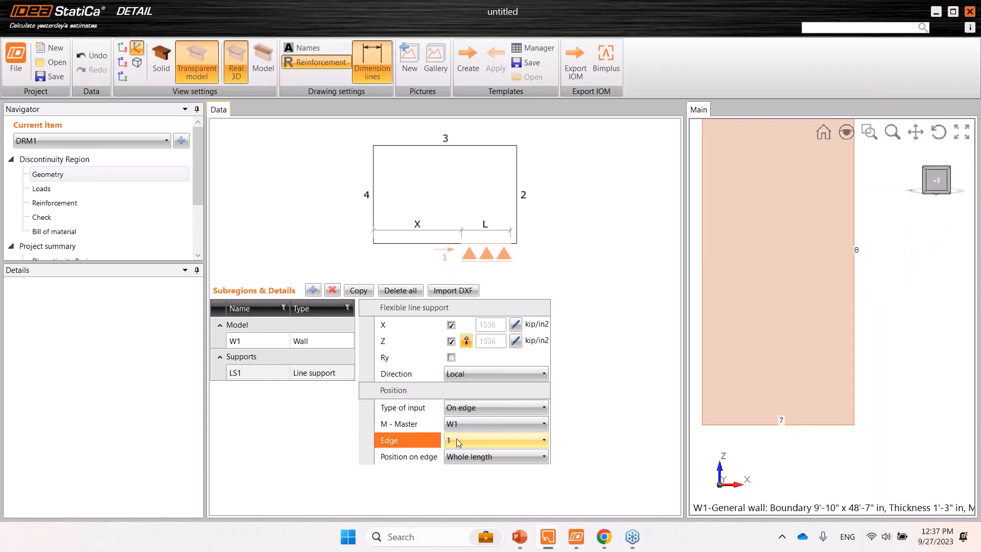
left_click(455, 438)
left_click(478, 409)
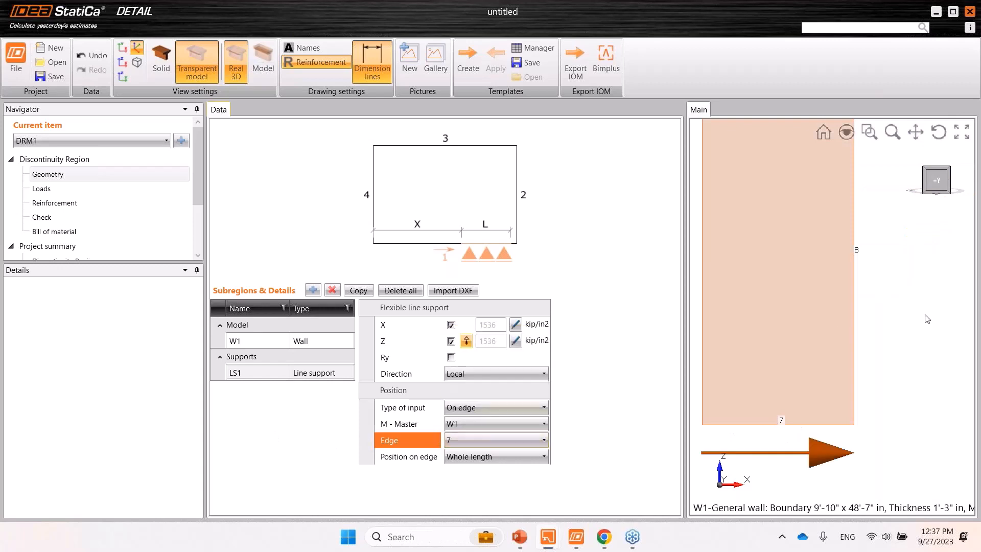
scroll(804, 378, "down", 4)
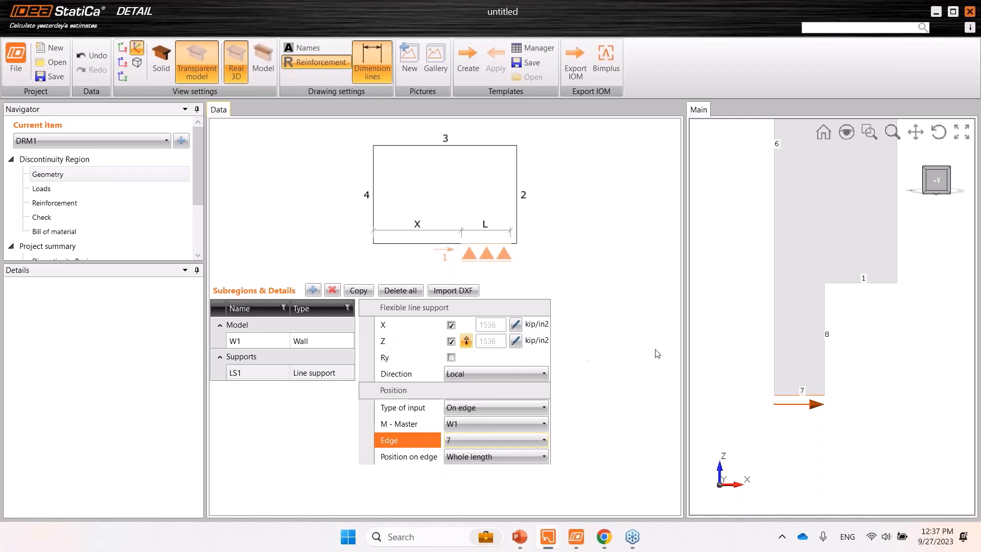
Enlarge the model view, switch it to the 2D model display, and examine the base line support and the column's edges
left_click_drag(685, 362, 584, 363)
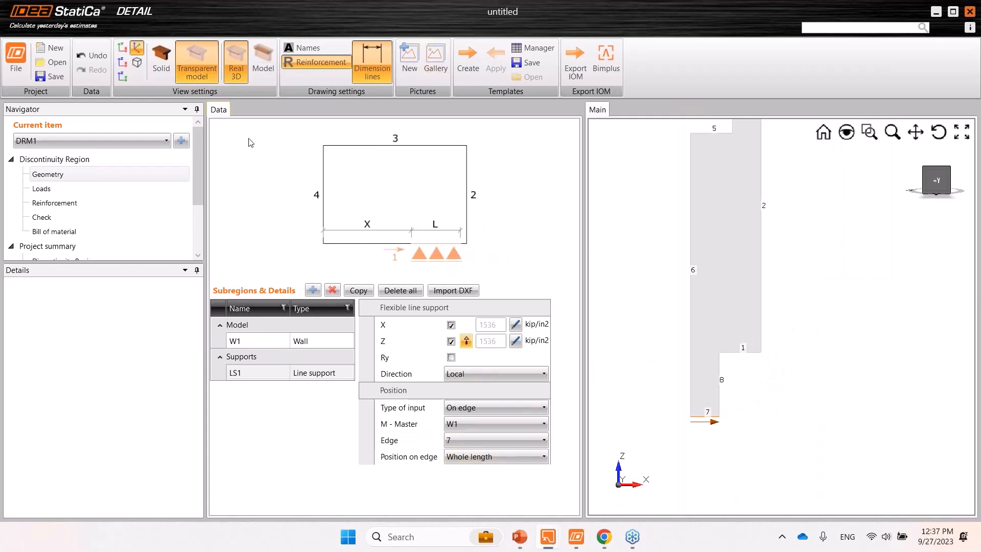
left_click(268, 62)
left_click(263, 61)
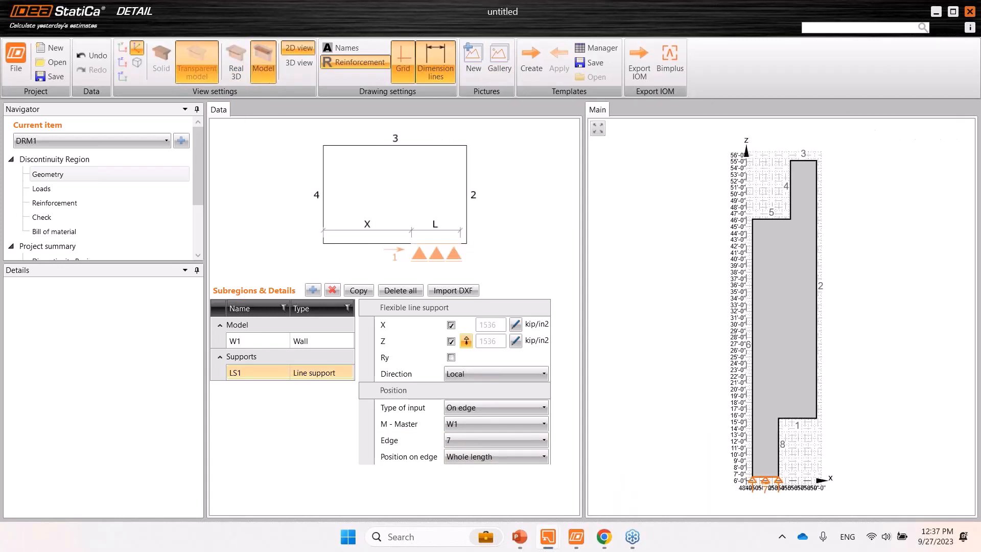
scroll(771, 489, "up", 5)
scroll(761, 481, "up", 3)
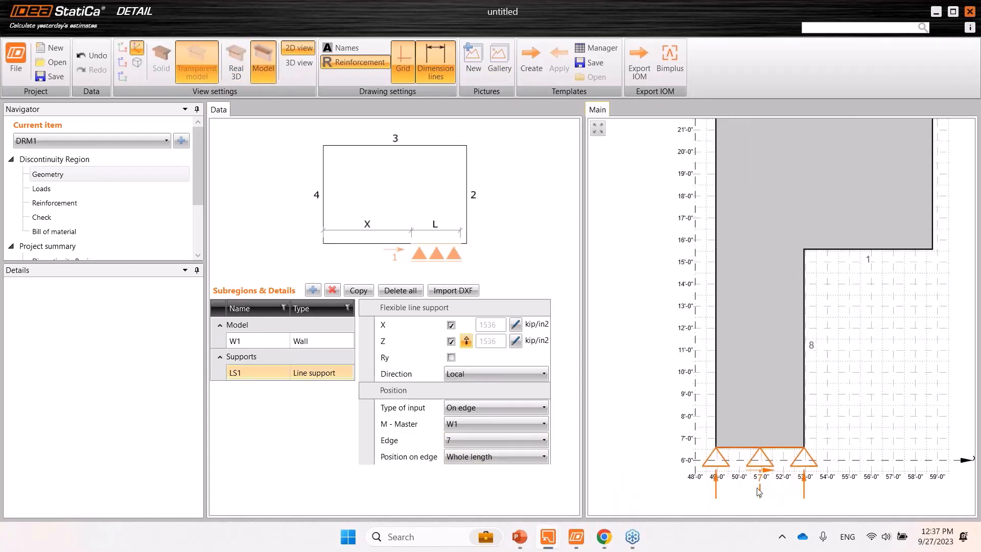
scroll(741, 409, "down", 2)
scroll(715, 460, "up", 4)
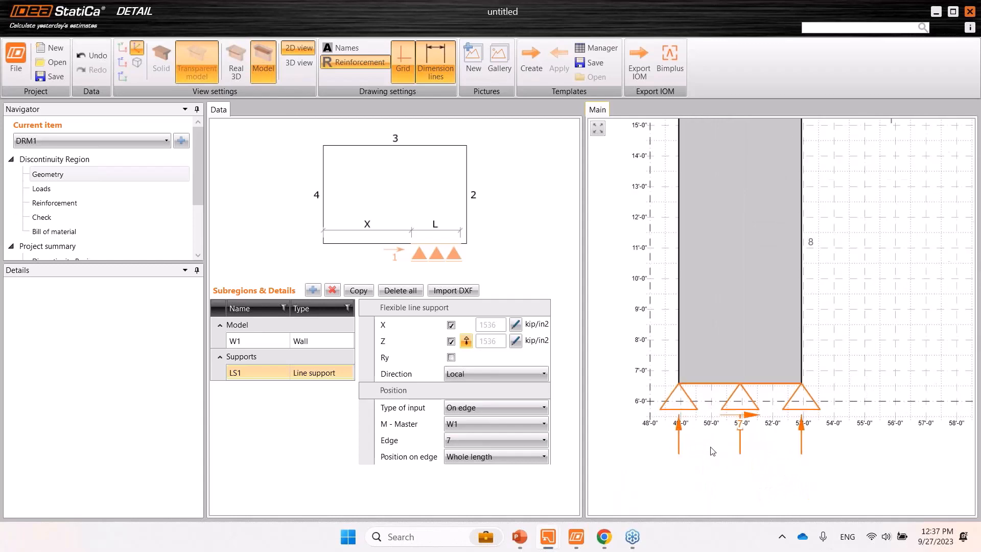
scroll(715, 460, "down", 5)
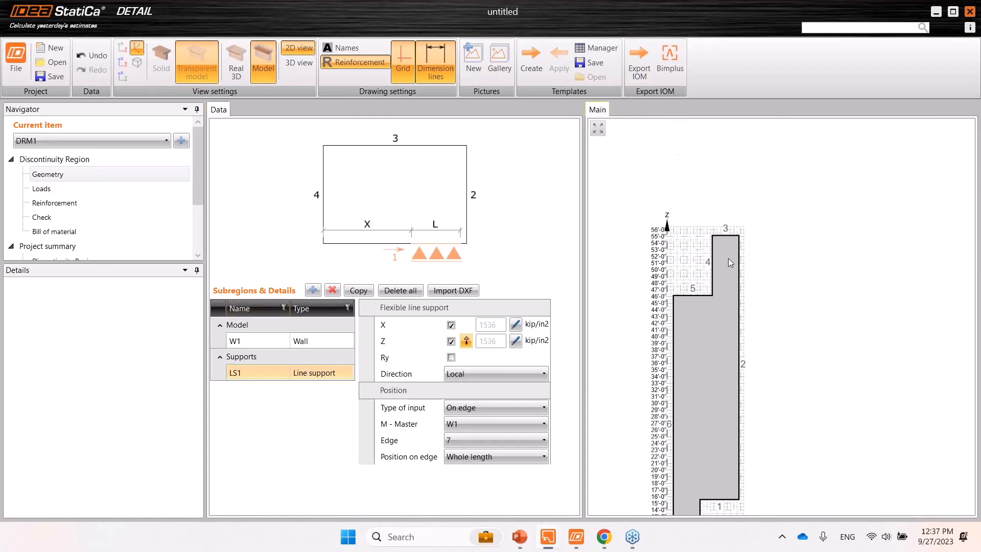
left_click_drag(741, 166, 728, 258)
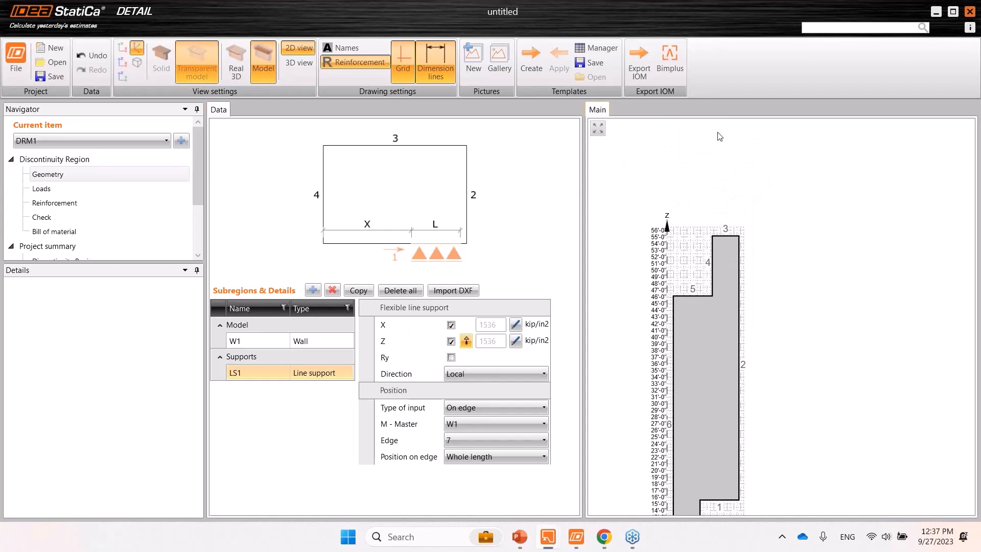
Add a bearing plate load transfer device on edge 3 at the column's top and set its width to 4'-0"
left_click(312, 290)
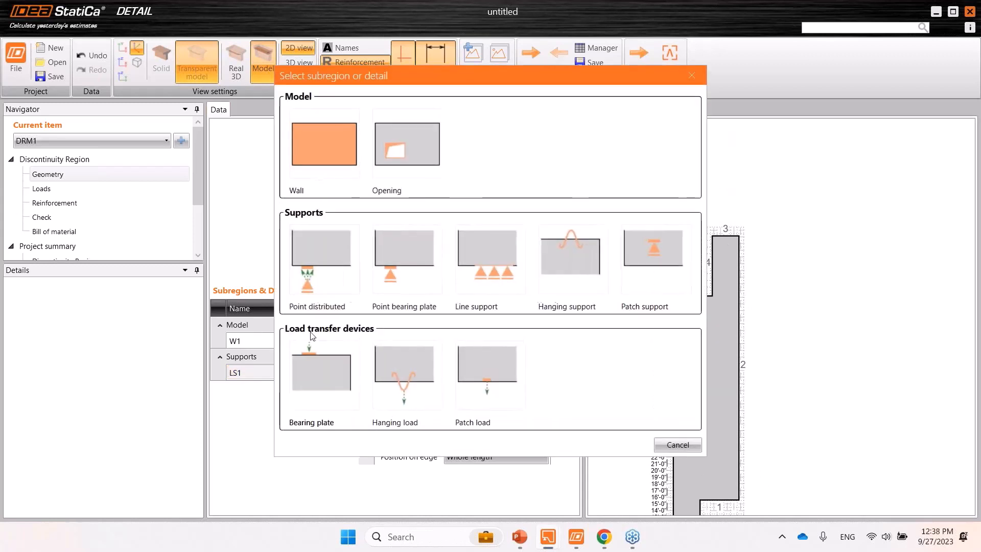
left_click(342, 382)
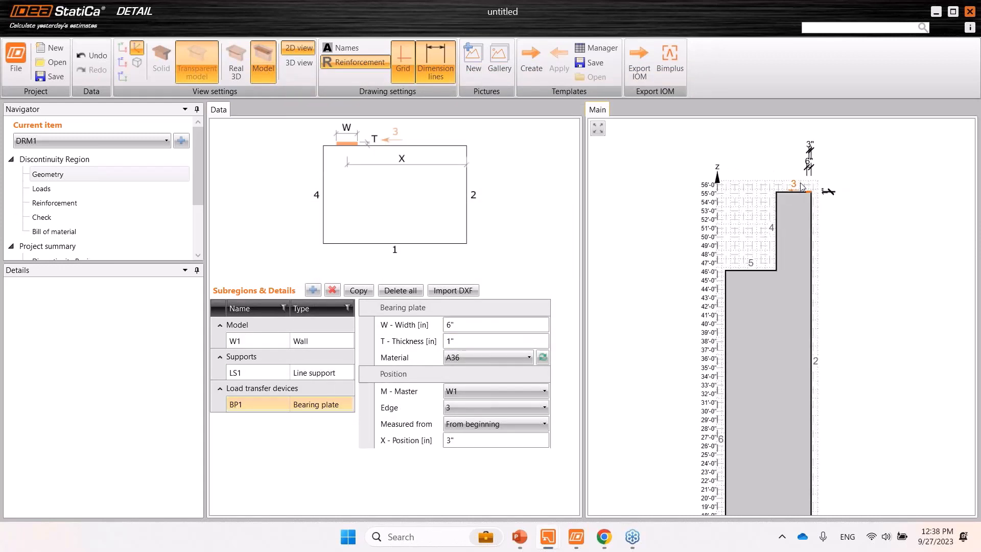
scroll(802, 186, "up", 3)
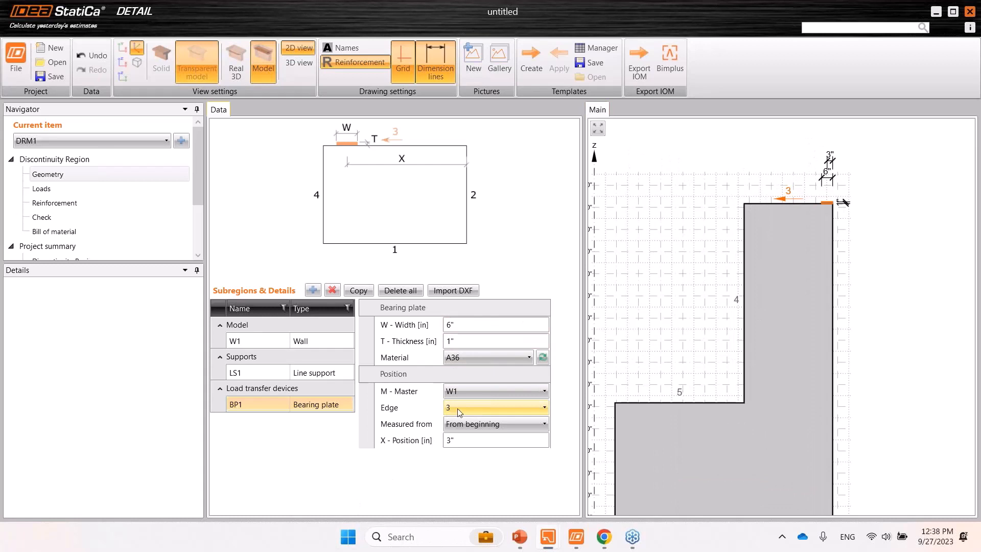
left_click(423, 326)
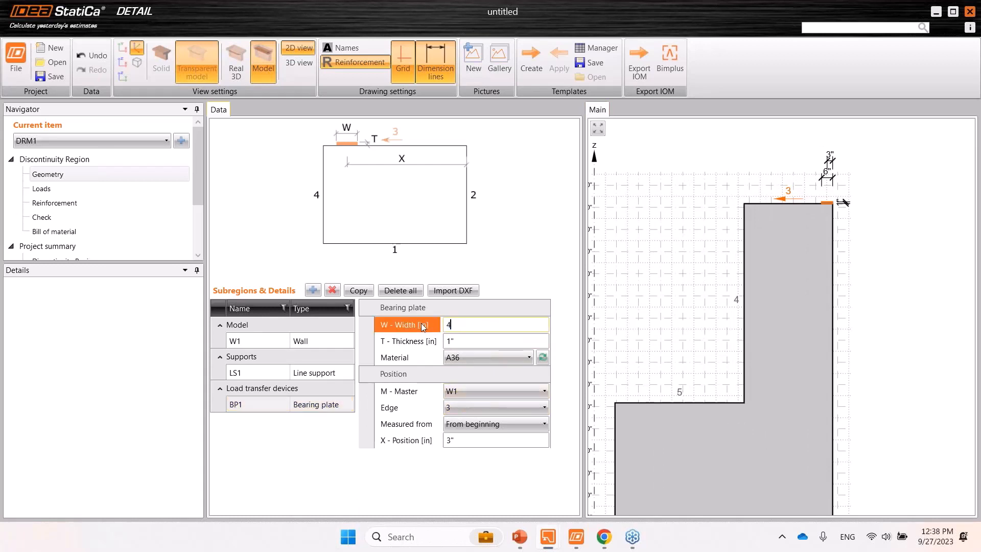
key("Tab")
scroll(781, 197, "down", 3)
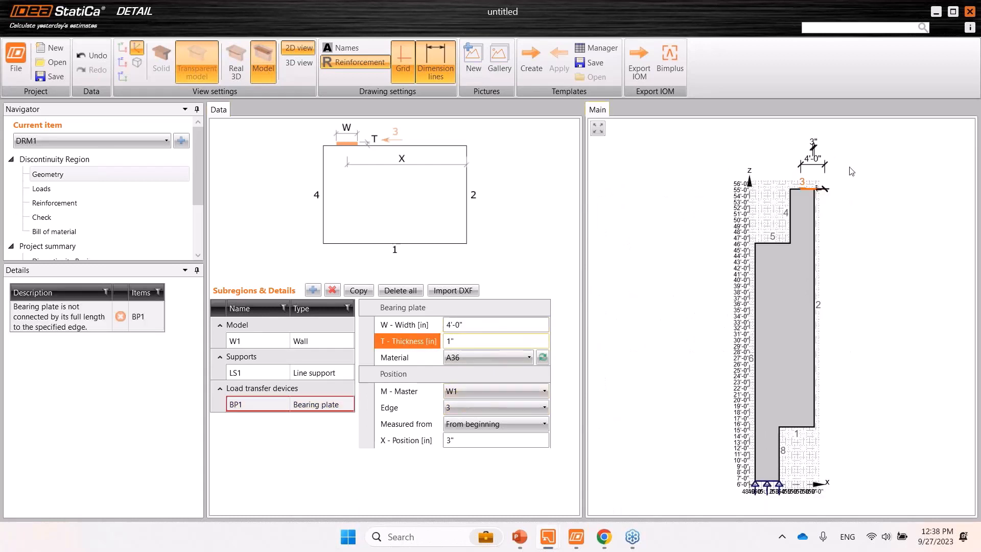
scroll(786, 200, "up", 2)
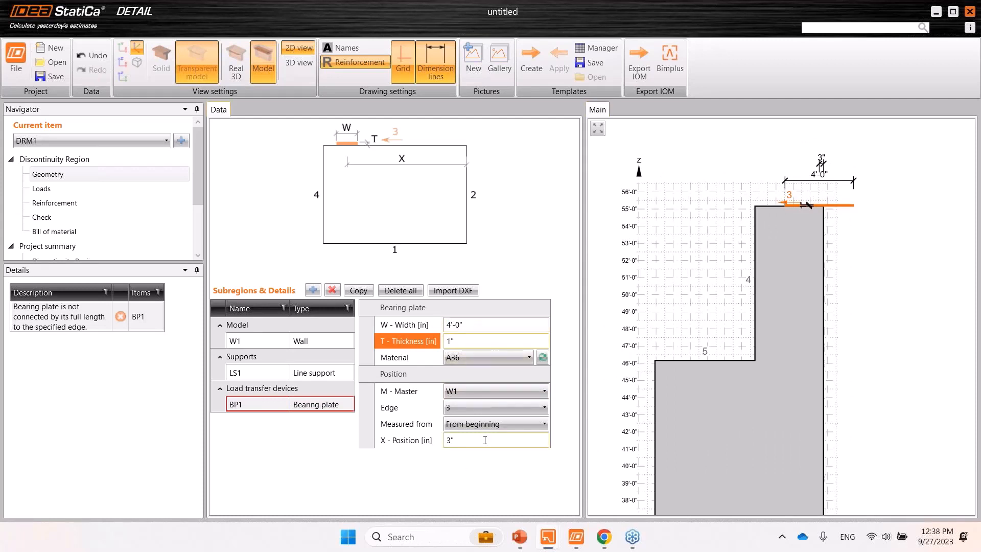
left_click(402, 446)
type("2-0")
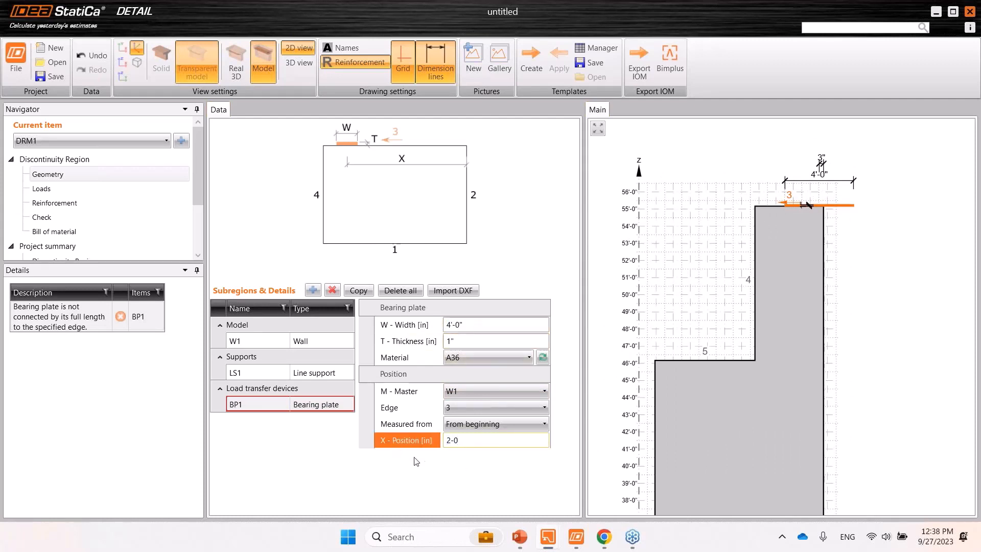
left_click(811, 230)
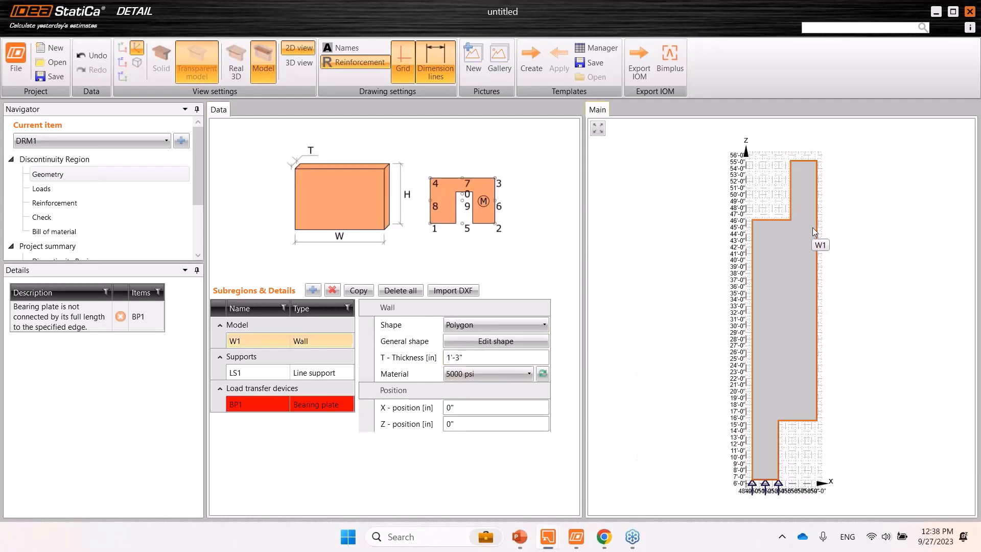
Set the bearing plate's X position to 2'-0" from the beginning of edge 3
left_click(266, 404)
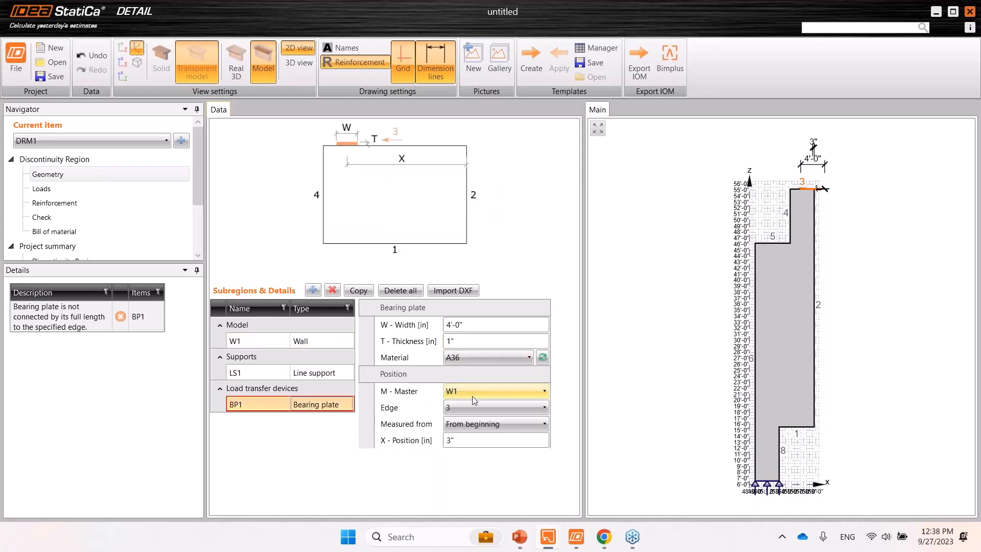
left_click(405, 447)
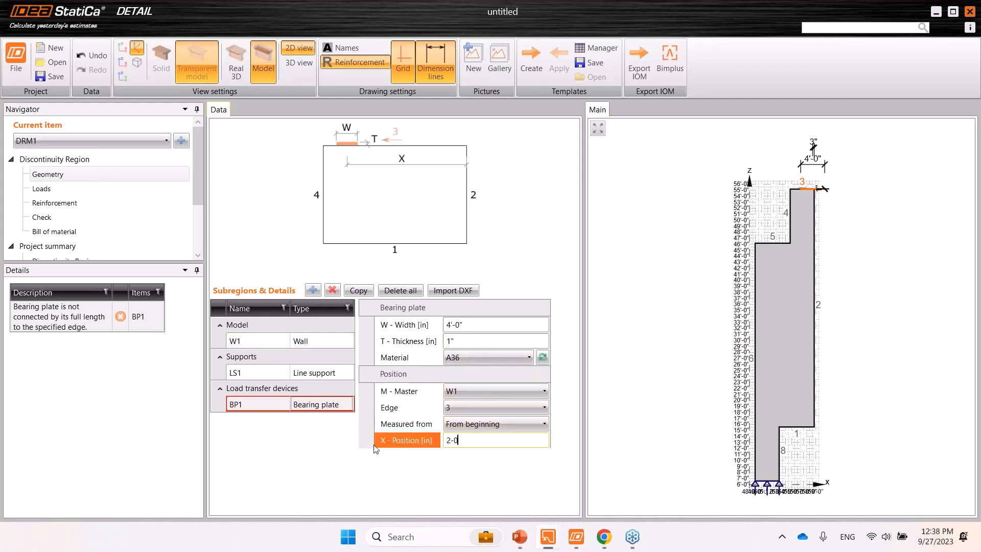
key("Return")
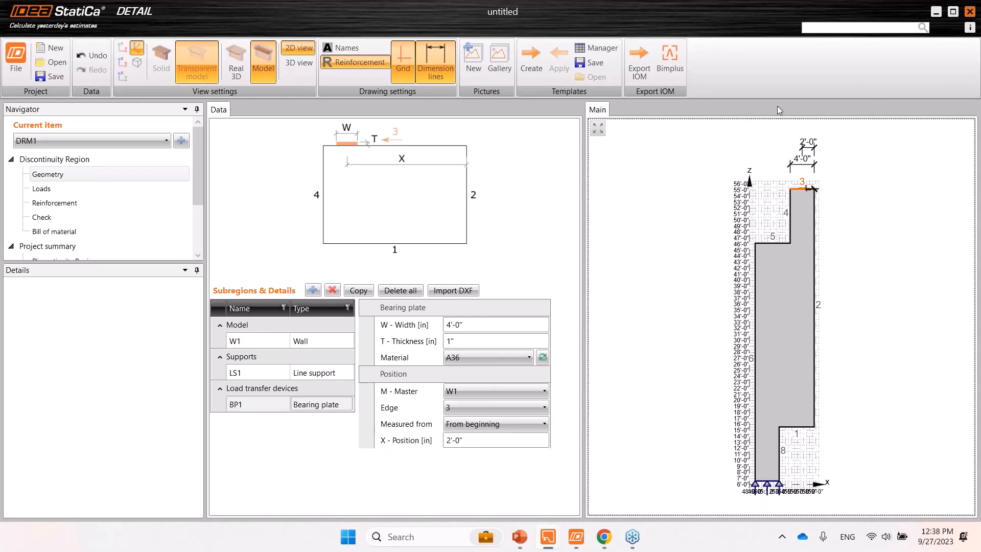
scroll(776, 210, "up", 6)
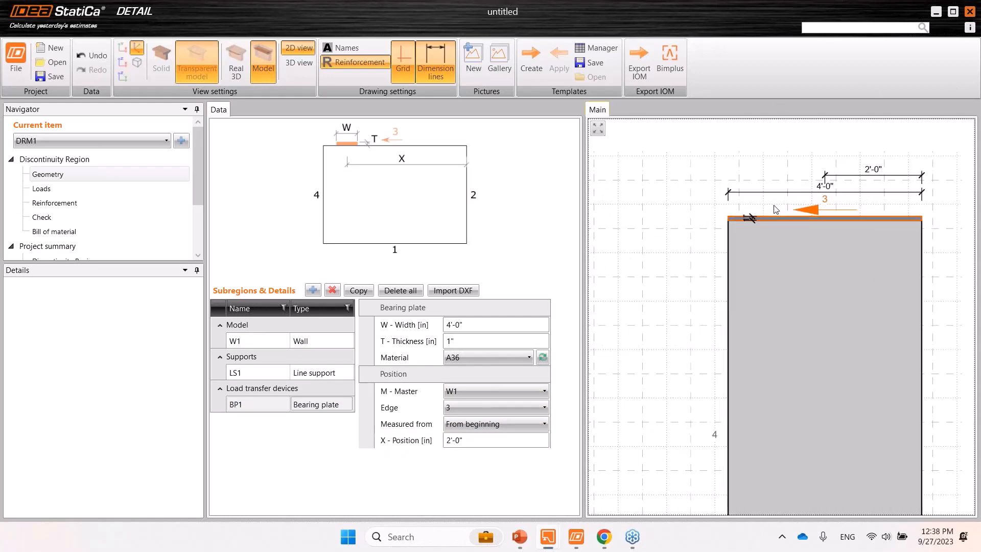
scroll(775, 210, "down", 8)
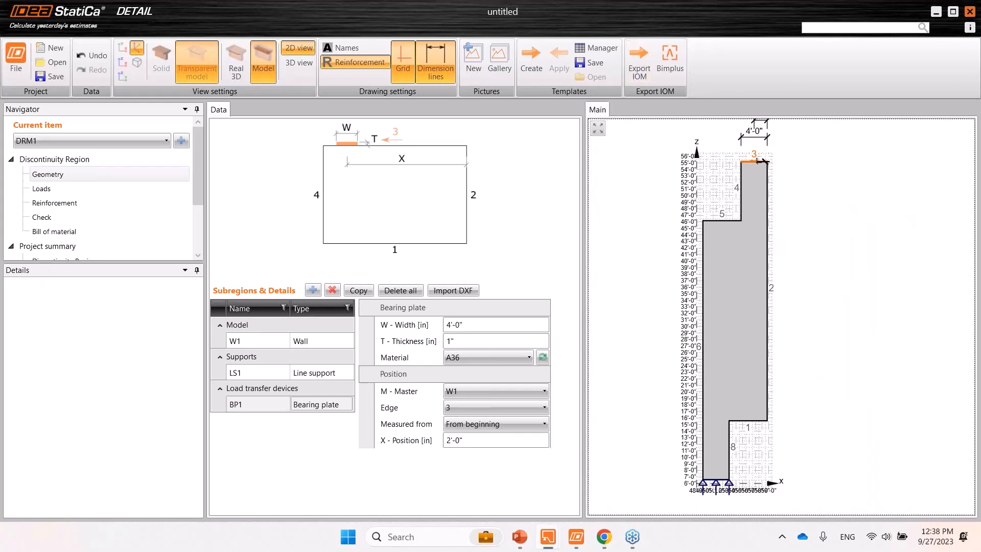
Load Column geometry.dxf for a reinforcement import from DXF
left_click(46, 205)
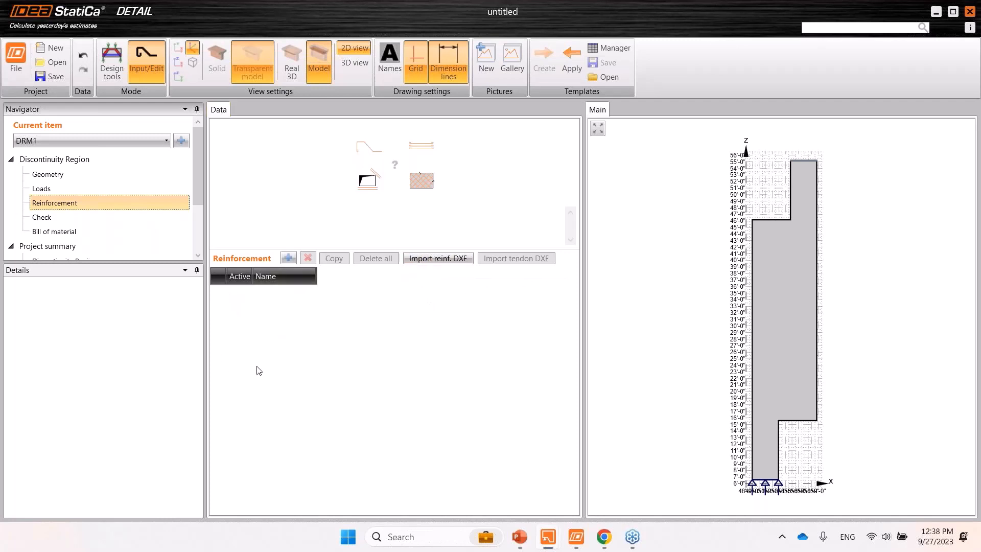
left_click(420, 259)
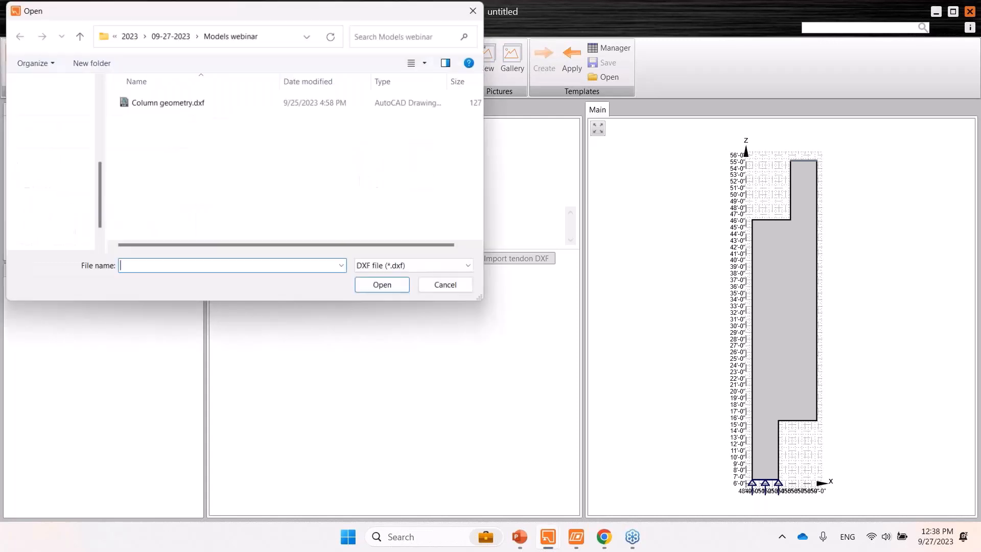
left_click(160, 103)
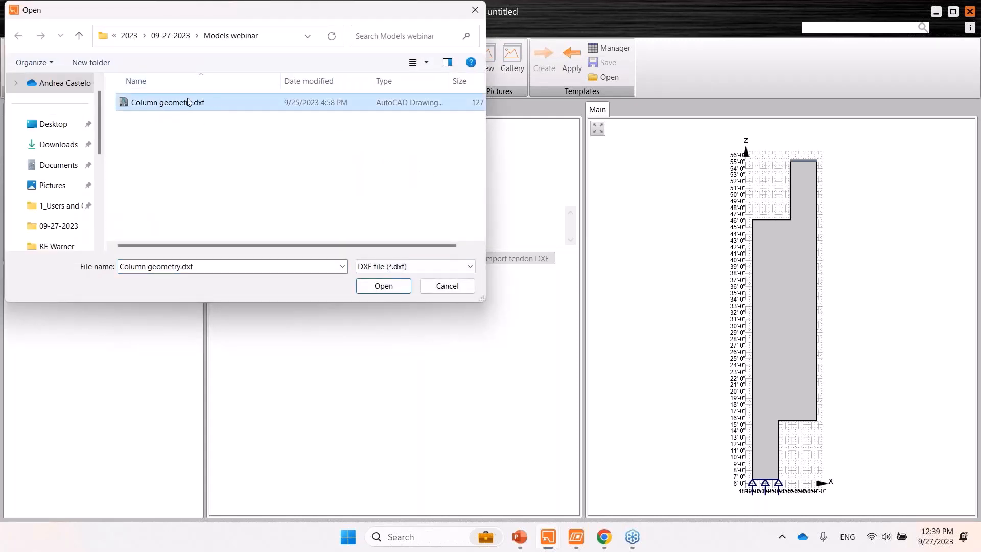
left_click(384, 286)
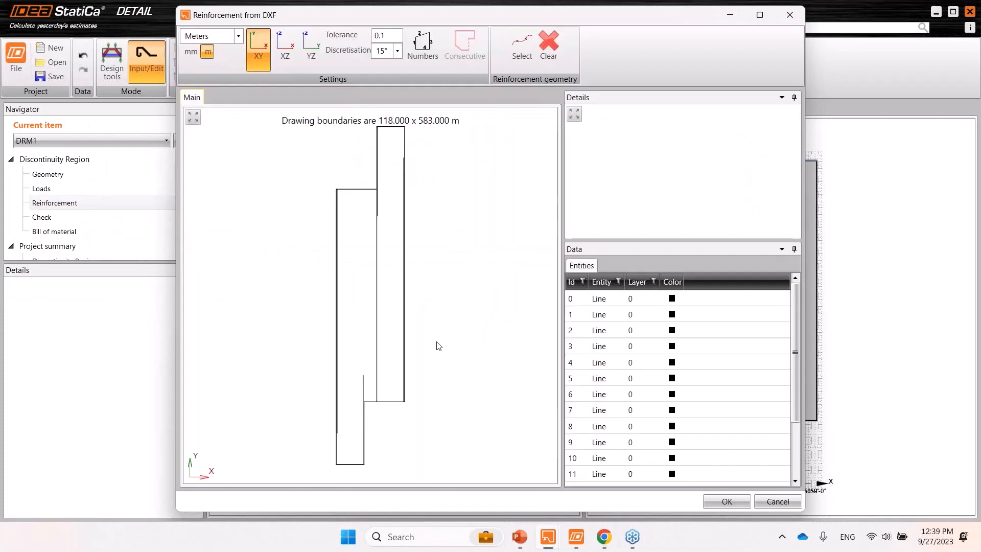
Examine the reinforcement lines in the DXF drawing around the column's upper corner and the step near its base
scroll(329, 198, "up", 5)
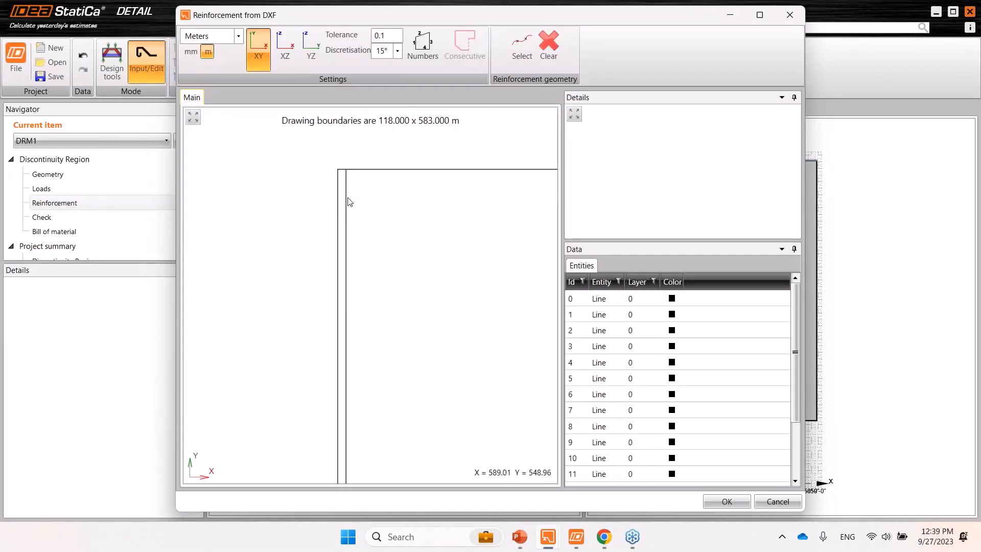
scroll(349, 203, "down", 1)
scroll(349, 202, "down", 3)
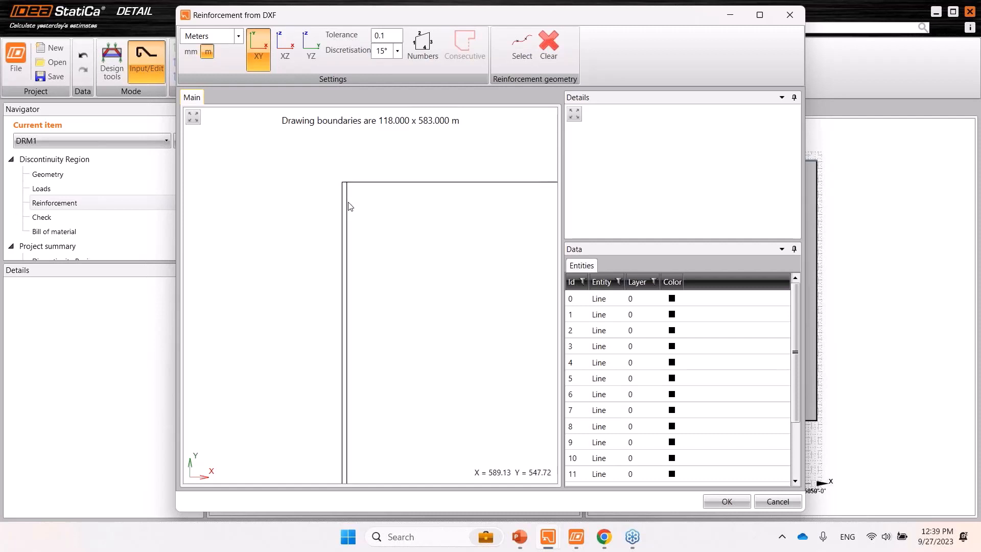
scroll(347, 201, "up", 2)
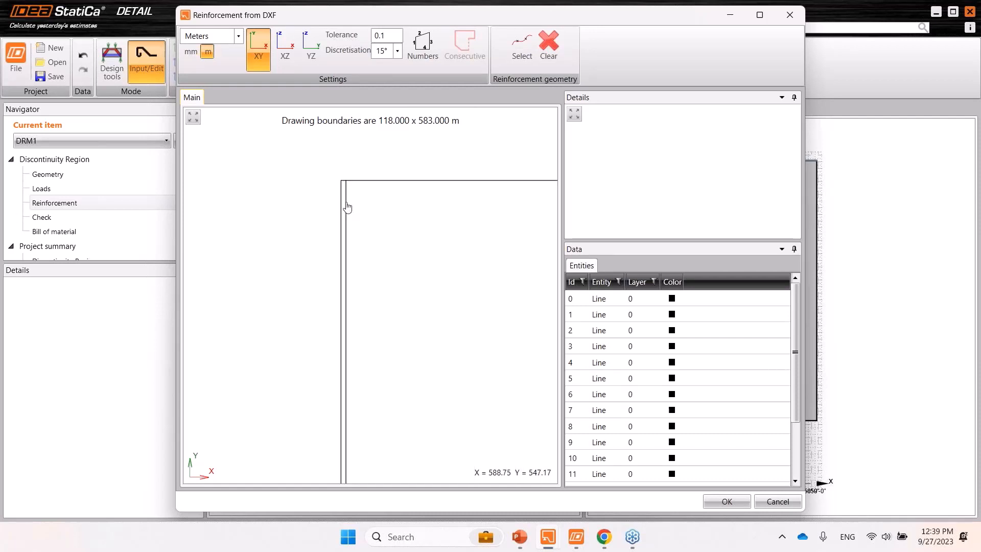
scroll(344, 201, "down", 2)
scroll(351, 215, "down", 4)
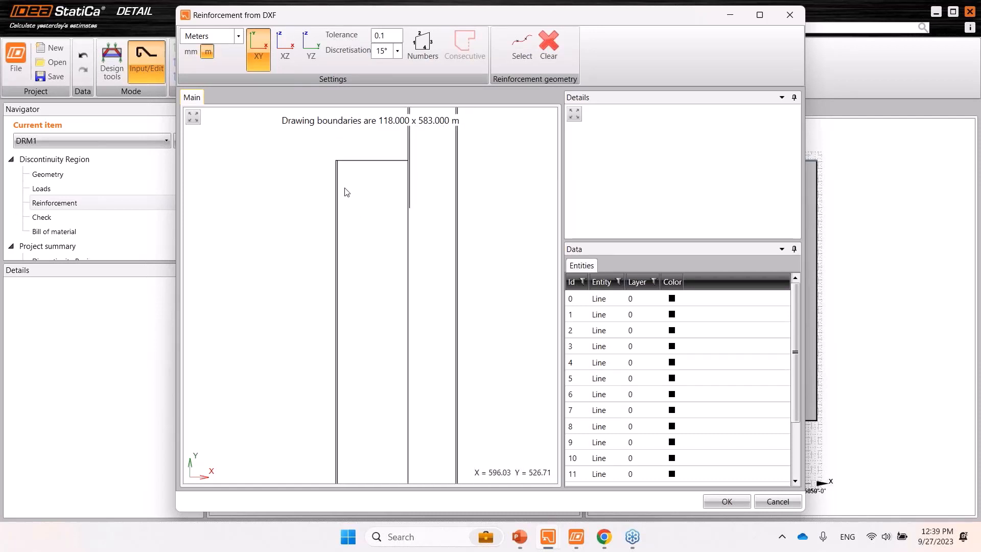
scroll(340, 169, "down", 4)
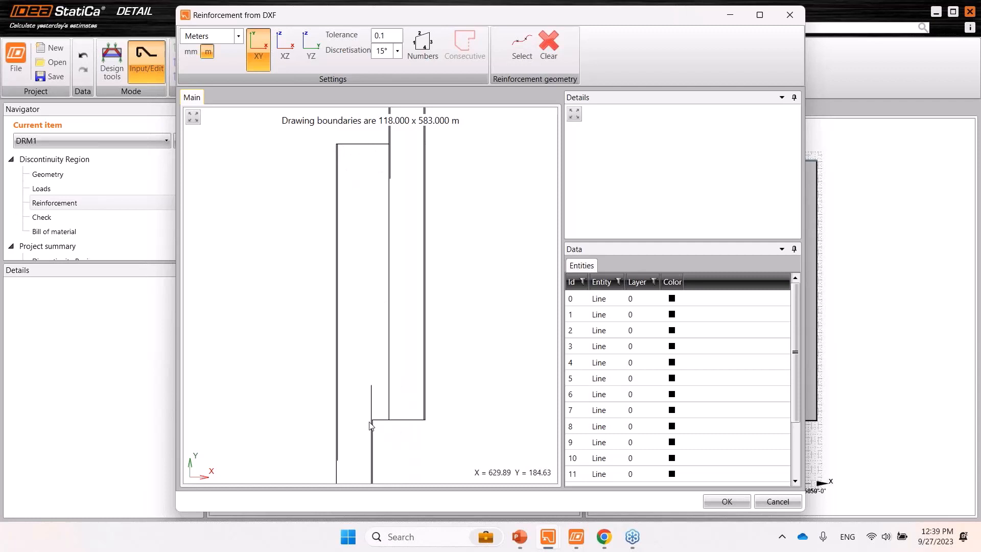
scroll(334, 454, "up", 3)
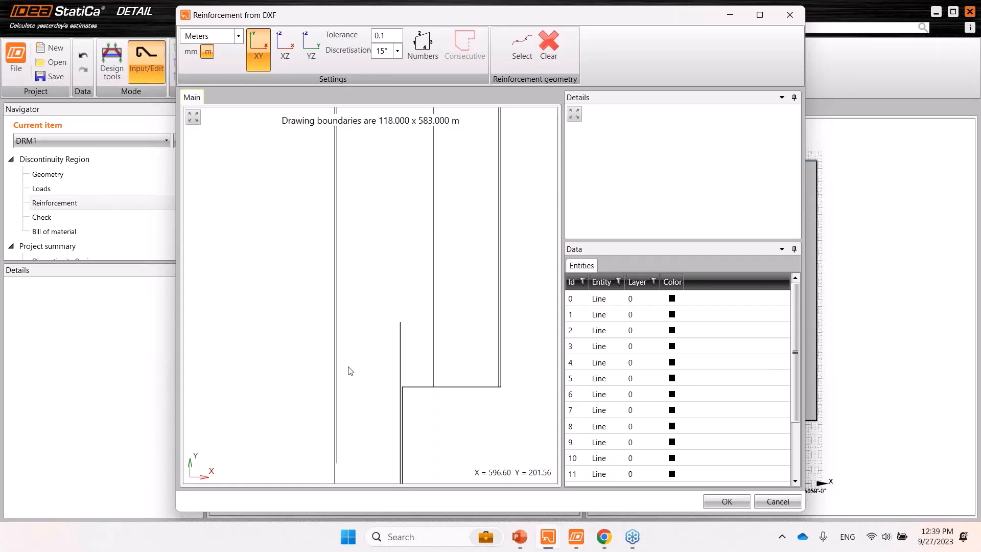
Set the DXF drawing units to inches and select the long bar line along the column's left edge
left_click(239, 37)
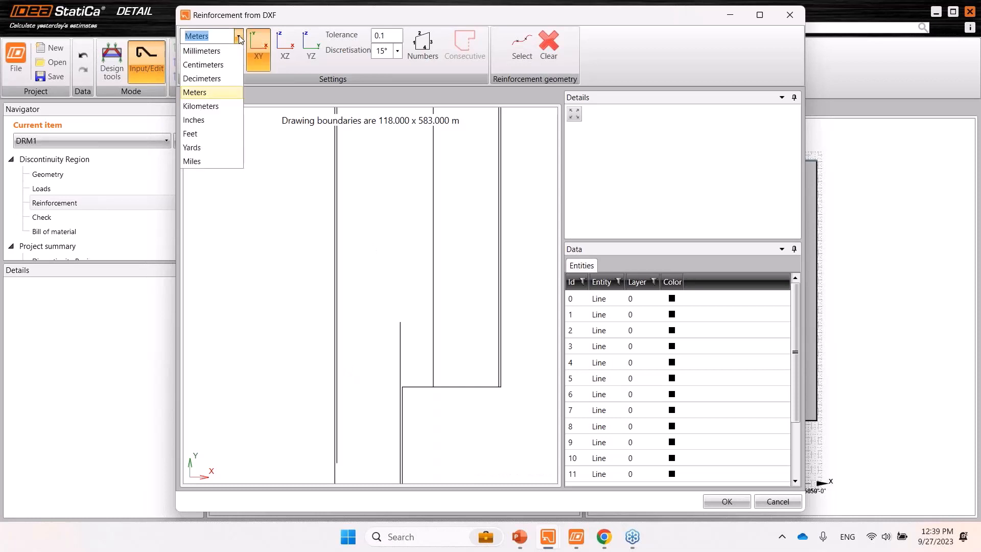
left_click(205, 121)
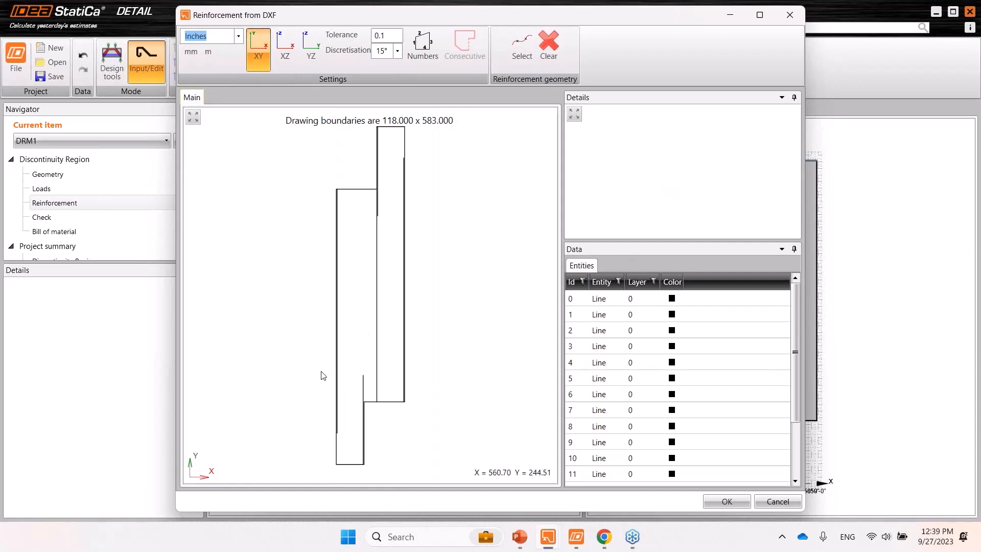
scroll(343, 385, "up", 5)
left_click(338, 381)
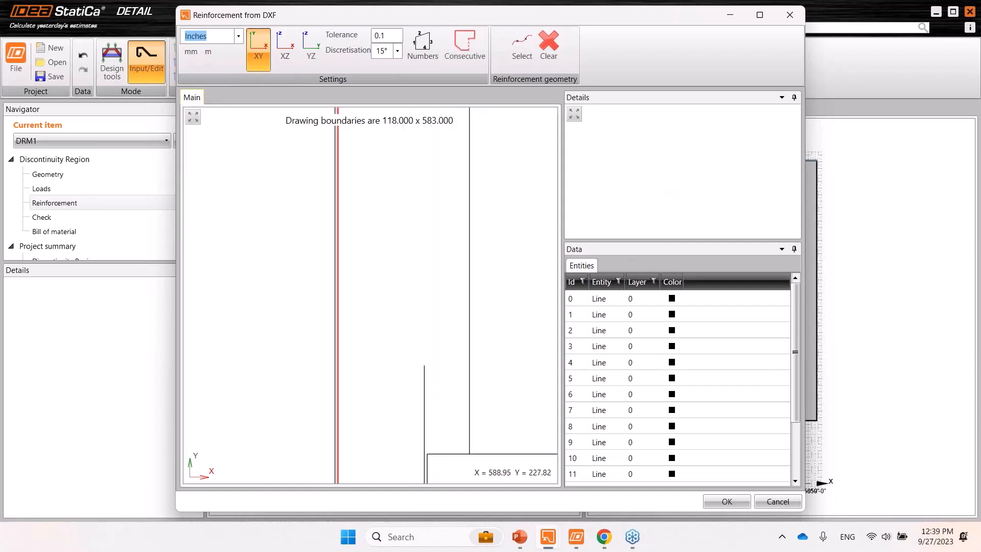
scroll(376, 347, "down", 3)
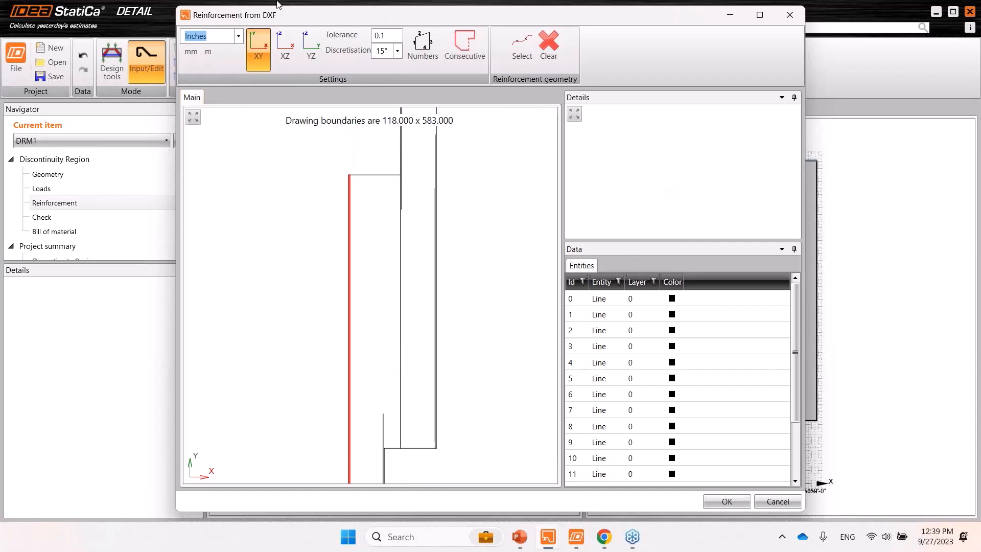
Add the middle, right-edge and short lap bar lines to the selection and import them all as reinforcement geometry
left_click(401, 429)
scroll(403, 192, "up", 2)
scroll(403, 193, "up", 4)
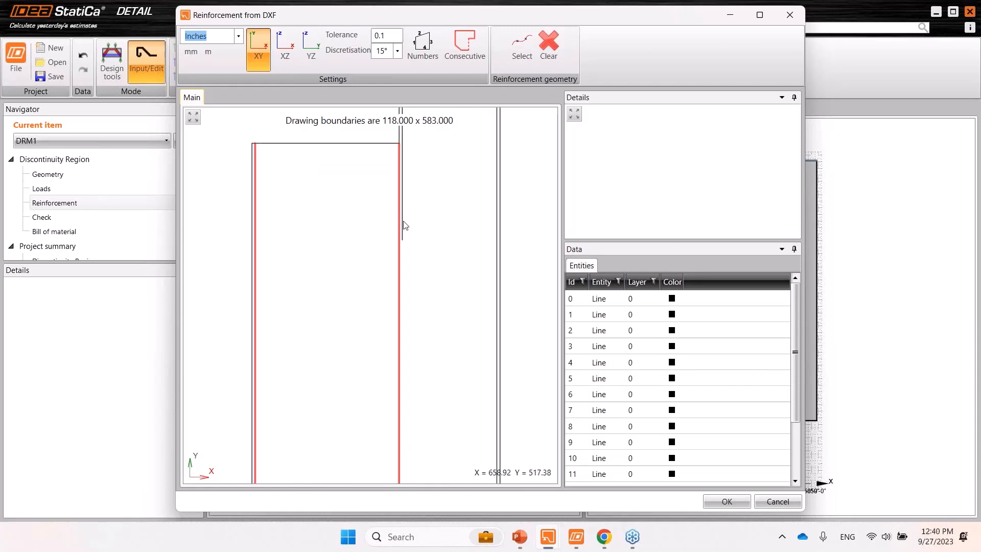
left_click(402, 228)
scroll(415, 276, "down", 3)
scroll(482, 321, "up", 2)
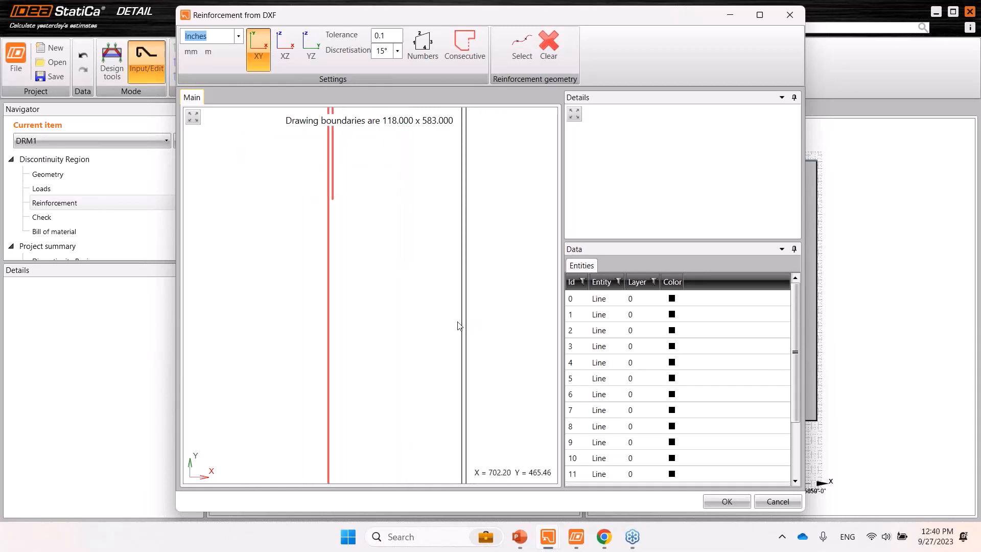
left_click(462, 324)
scroll(415, 284, "down", 3)
left_click_drag(414, 305, 396, 212)
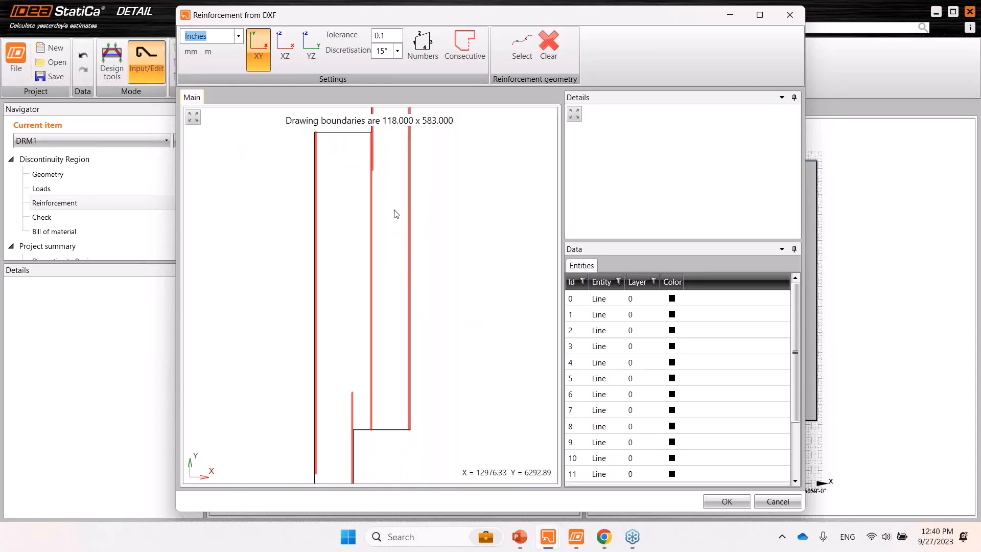
left_click(529, 65)
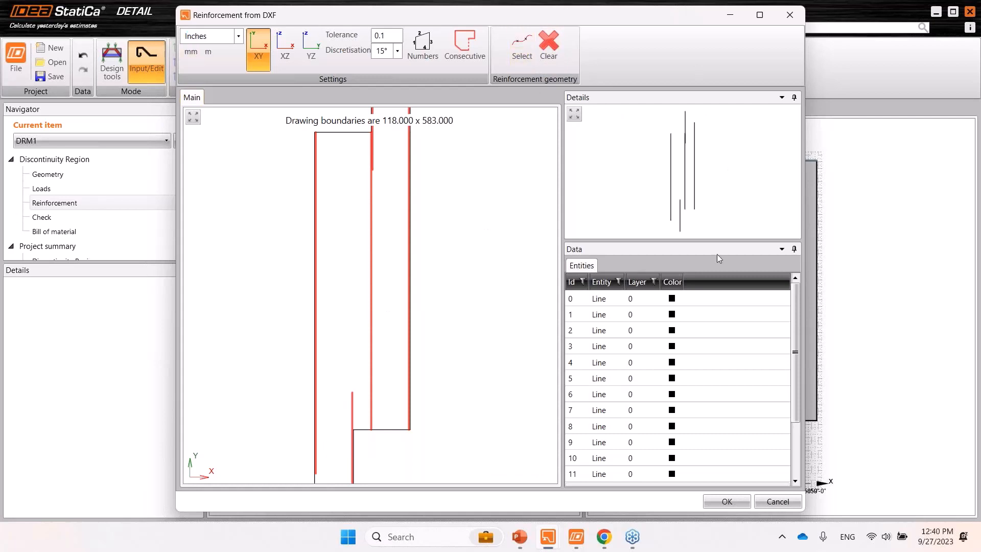
left_click(728, 501)
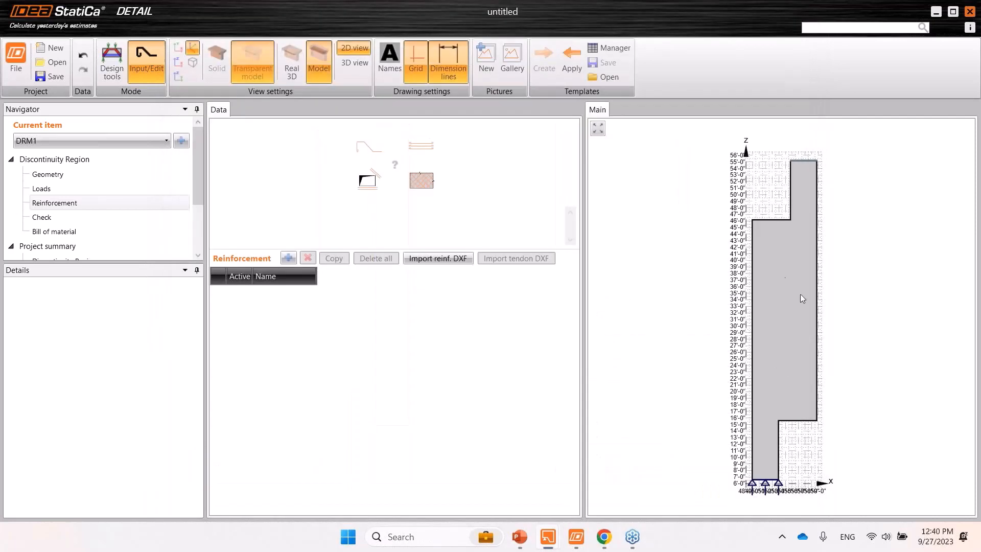
Set bar group GB1 along the column's left edge to 5 layers with 2 bars in each layer
scroll(745, 361, "up", 2)
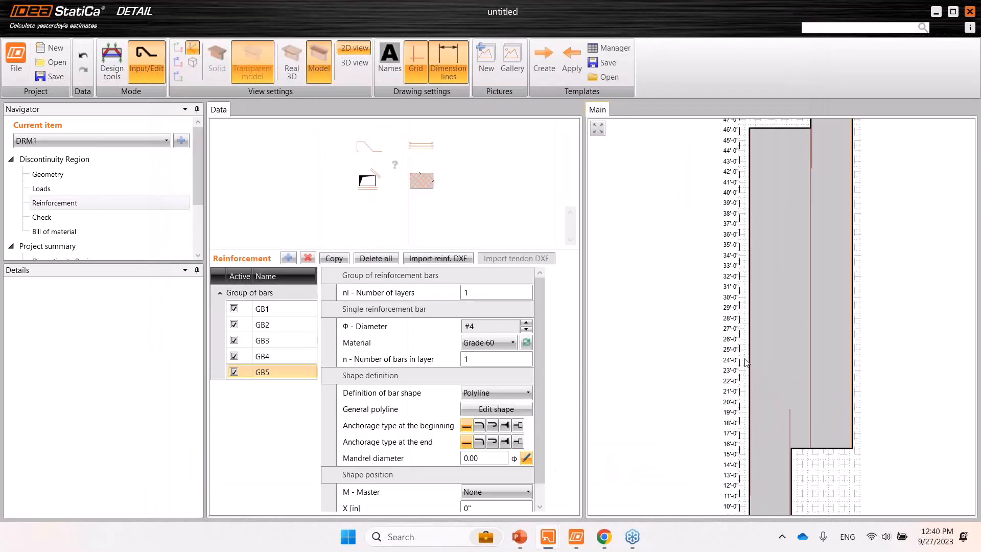
scroll(745, 361, "up", 3)
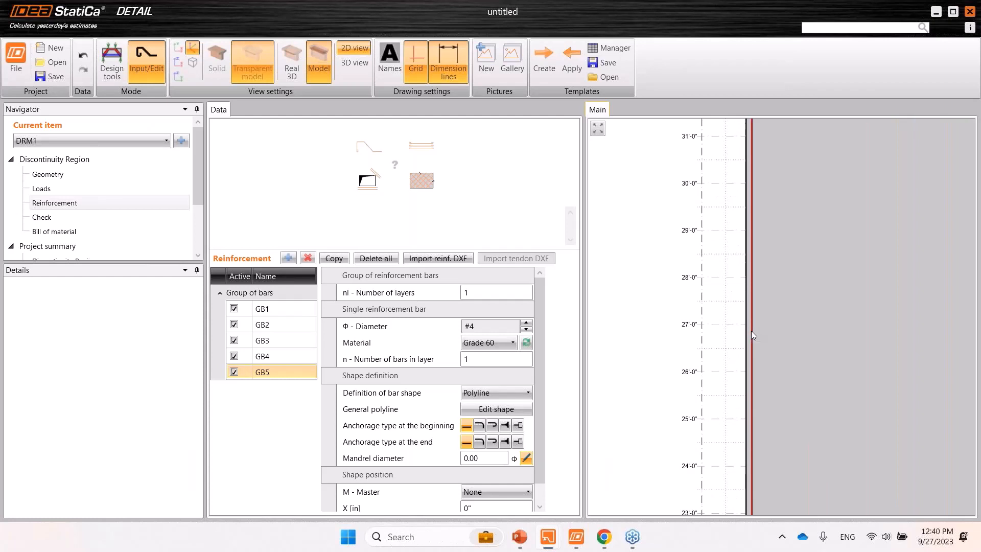
left_click(752, 335)
scroll(750, 329, "down", 5)
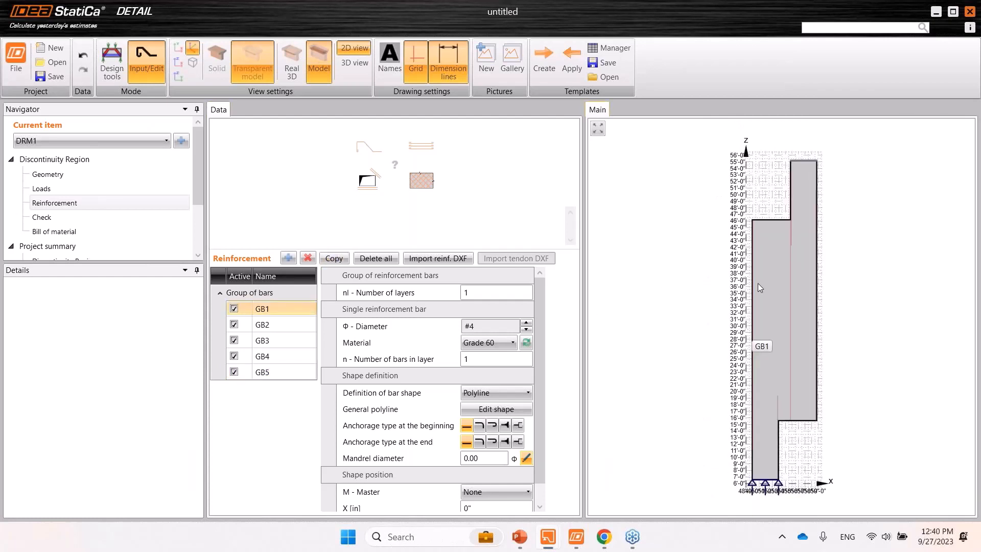
left_click_drag(503, 291, 454, 291)
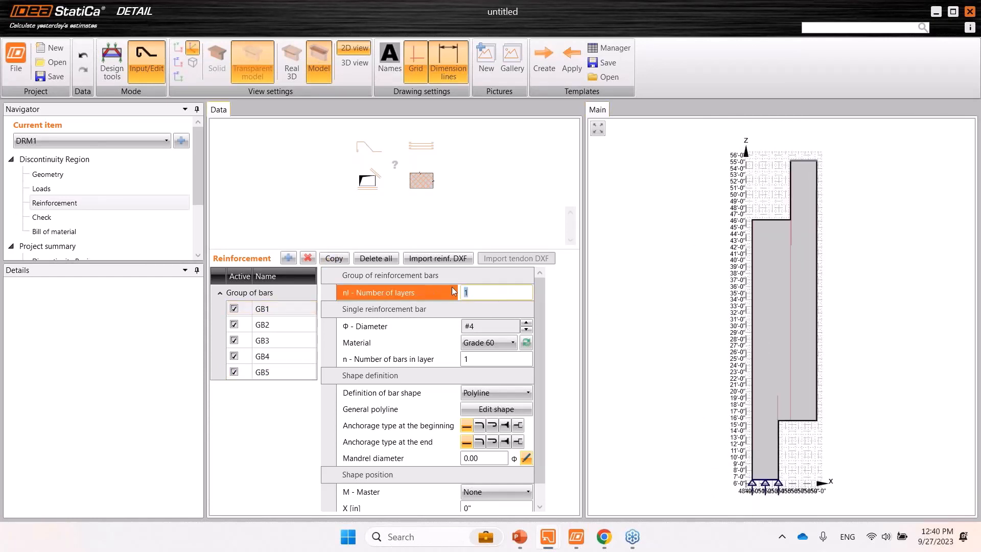
type("5")
left_click(502, 359)
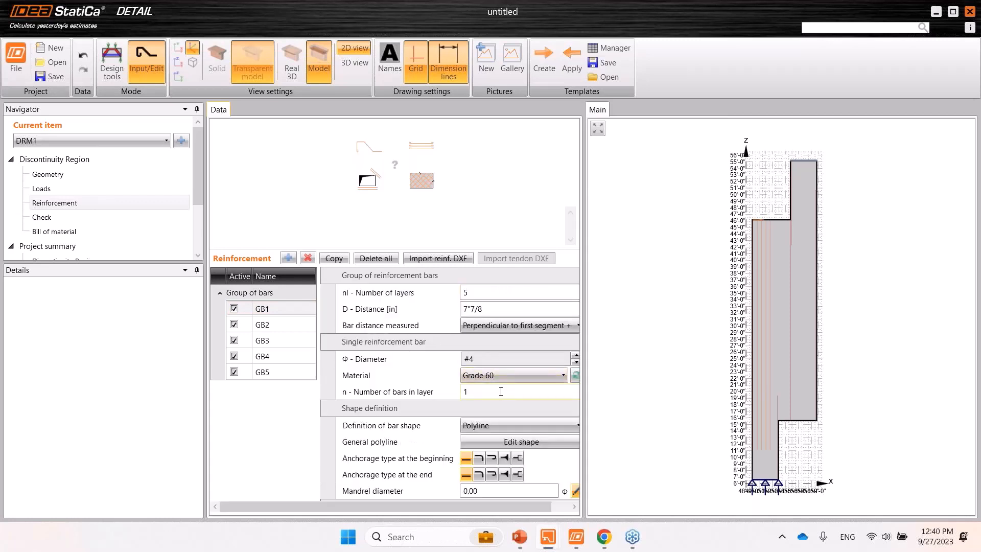
left_click(518, 393)
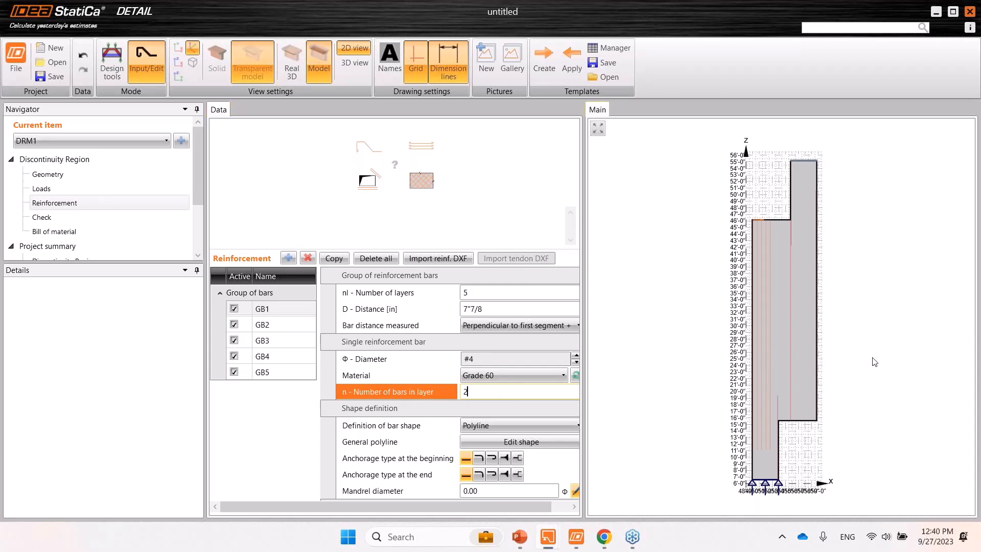
Set GB1's layer distance to 10" and inspect the bars in the Real 3D view from a corner angle
left_click(425, 308)
type("1")
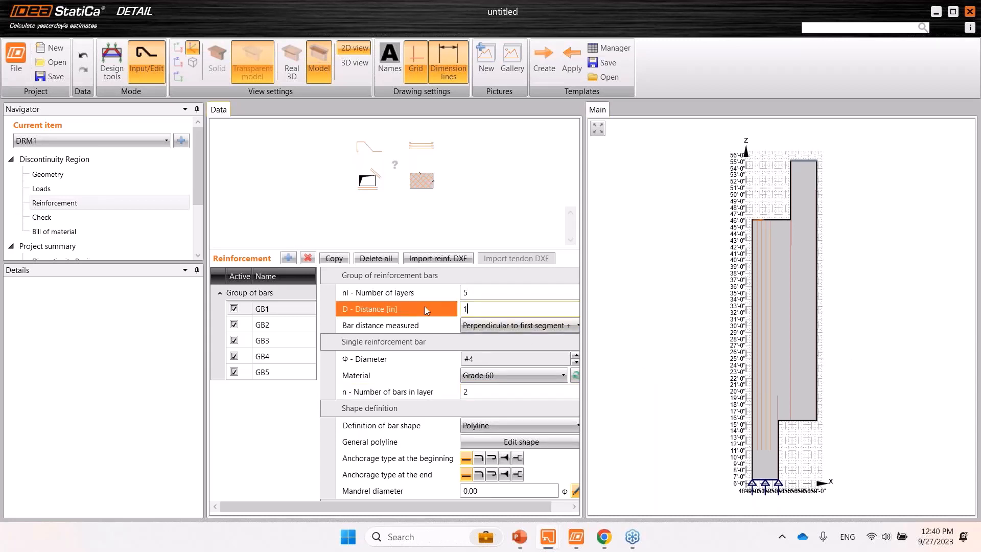
type("0")
key("Return")
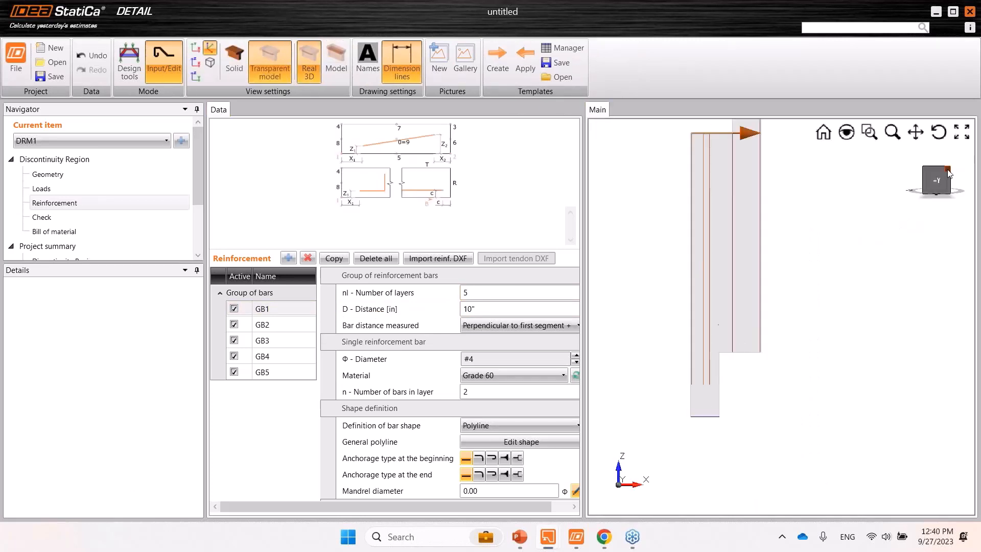
left_click(948, 171)
scroll(758, 172, "up", 5)
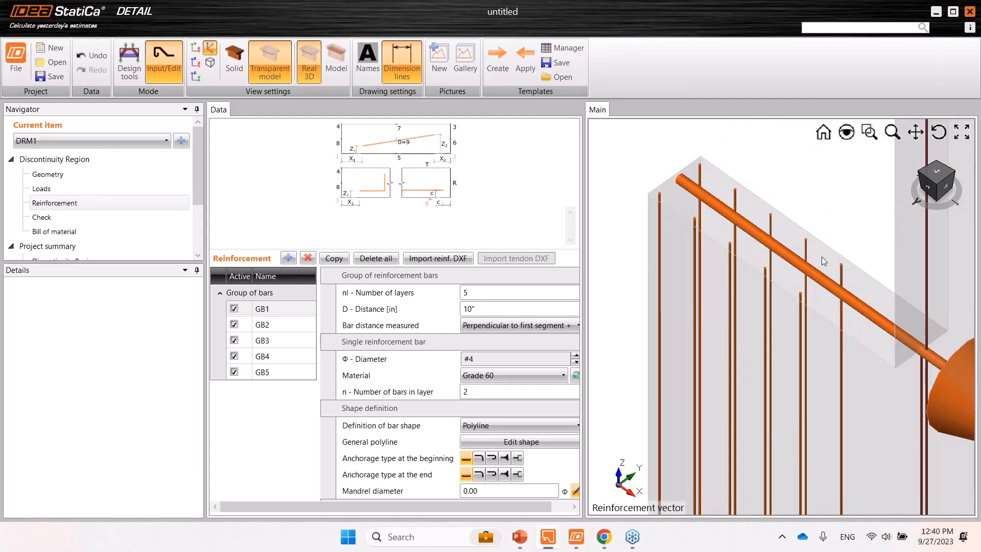
scroll(780, 215, "down", 3)
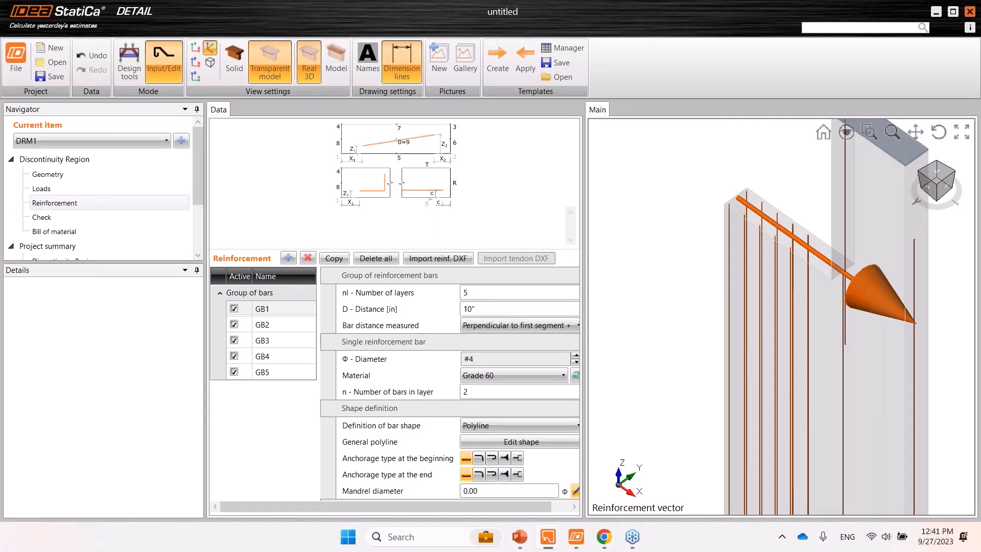
Increase the bar diameter of group GB1 to #8
left_click(575, 356)
left_click(574, 356)
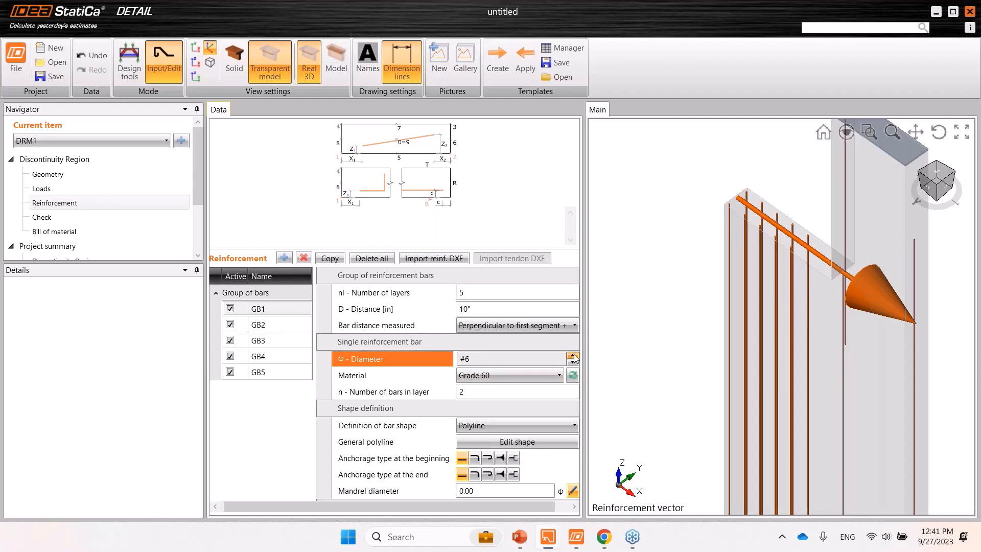
left_click(573, 356)
left_click(573, 356)
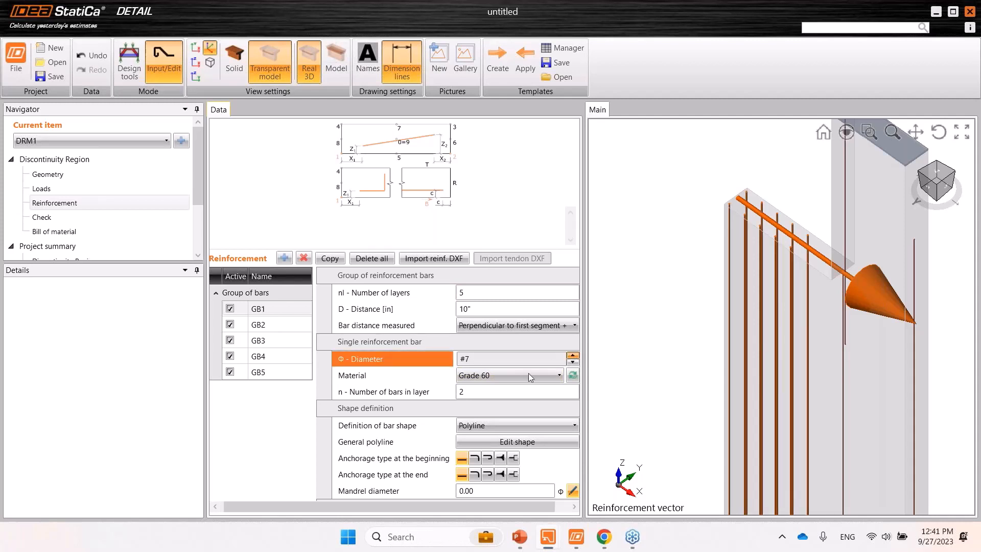
left_click(501, 391)
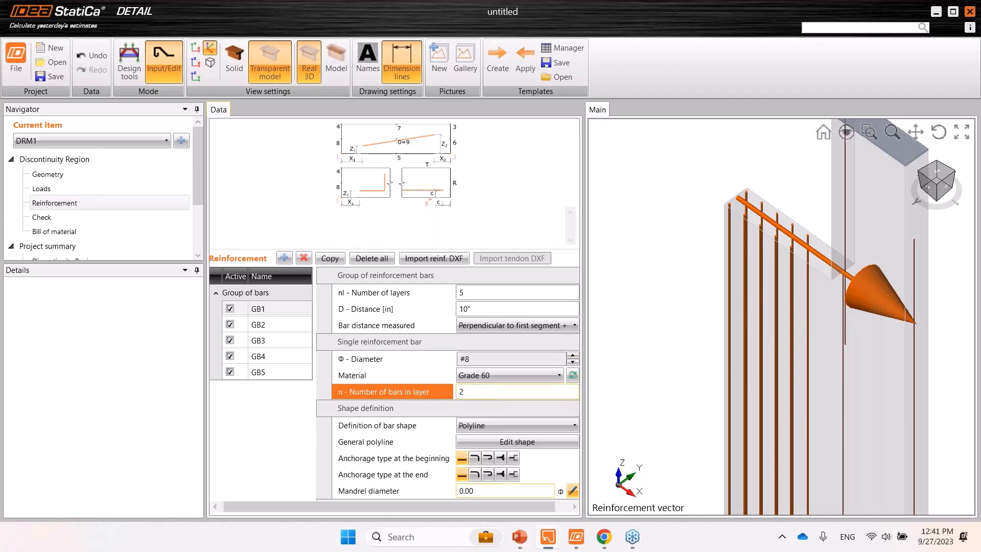
scroll(752, 308, "down", 5)
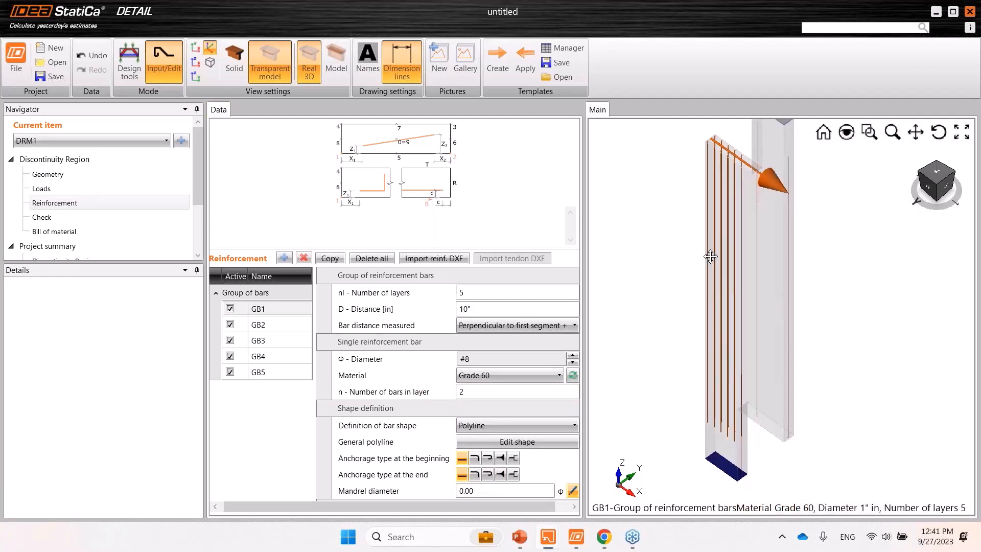
Set bar group GB2, the short lap bars at the column's lower part, to 5 layers
left_click(271, 329)
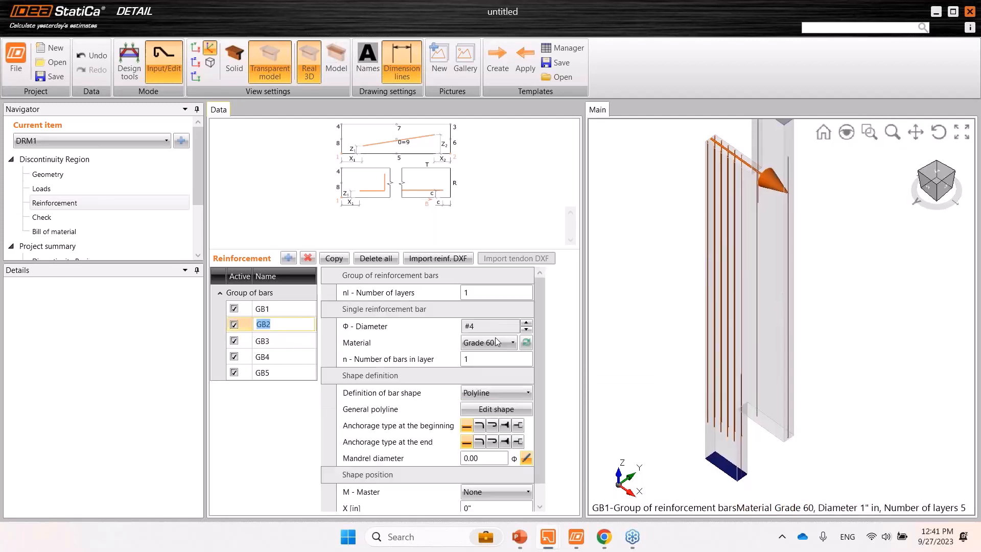
scroll(744, 384, "up", 6)
scroll(738, 375, "down", 6)
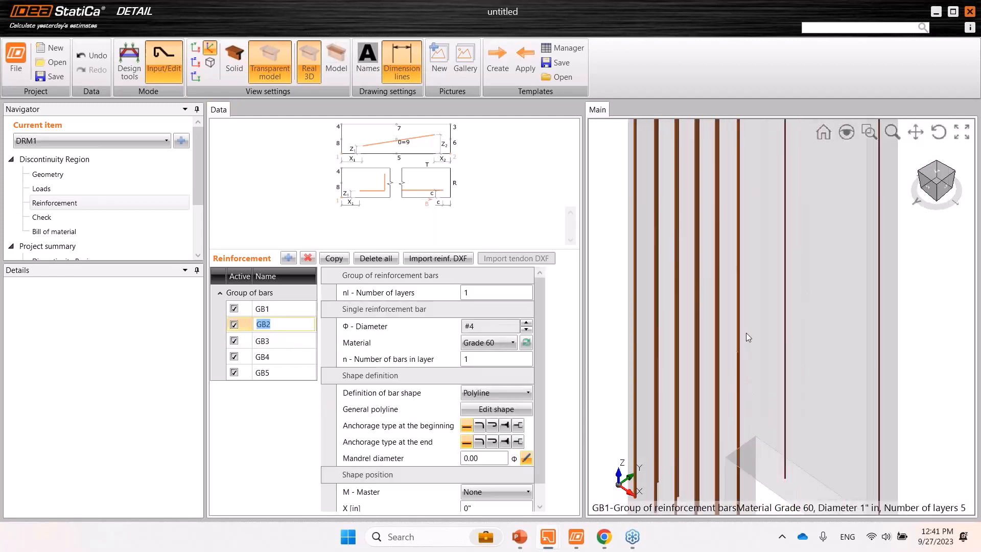
left_click_drag(752, 357, 777, 401)
scroll(749, 337, "up", 5)
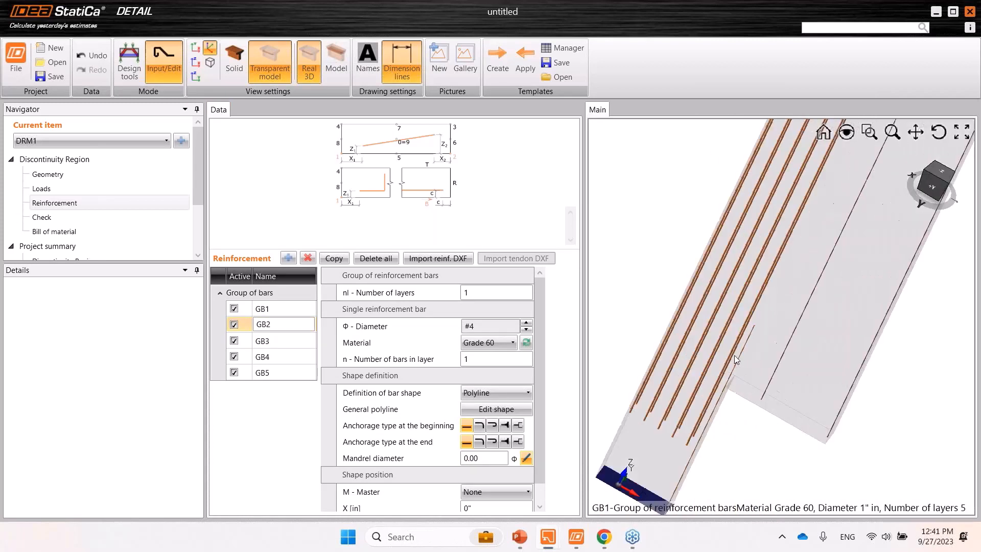
scroll(759, 340, "down", 6)
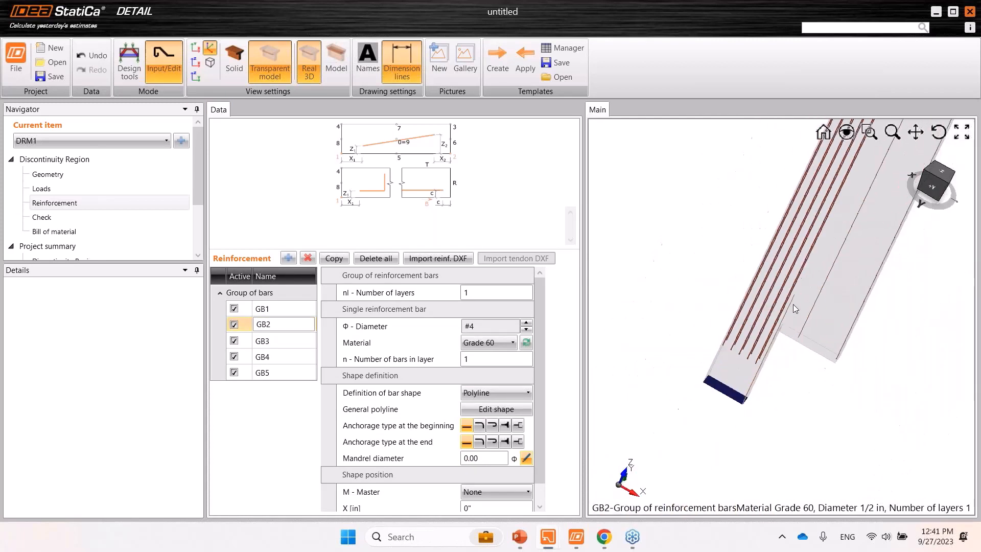
left_click_drag(793, 305, 779, 318)
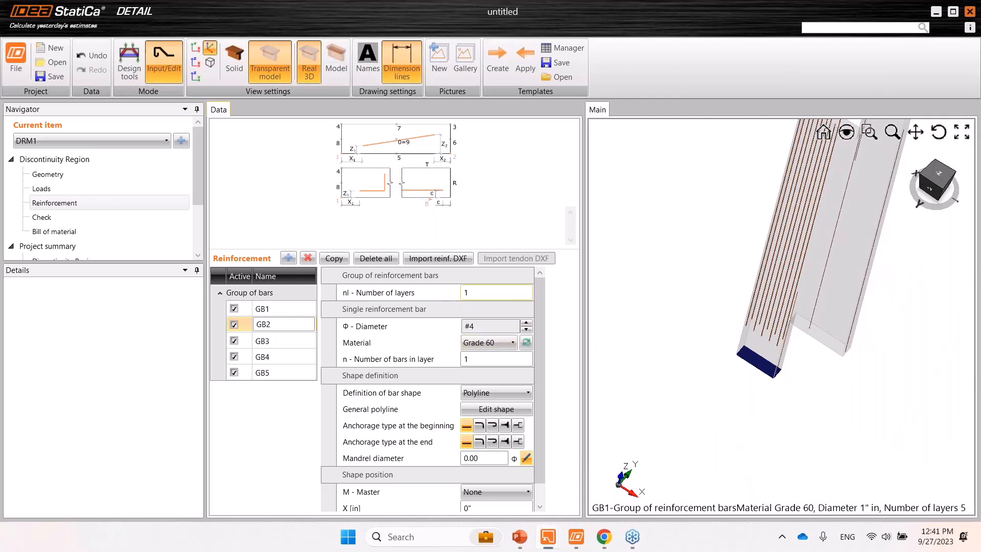
left_click(415, 289)
type("5")
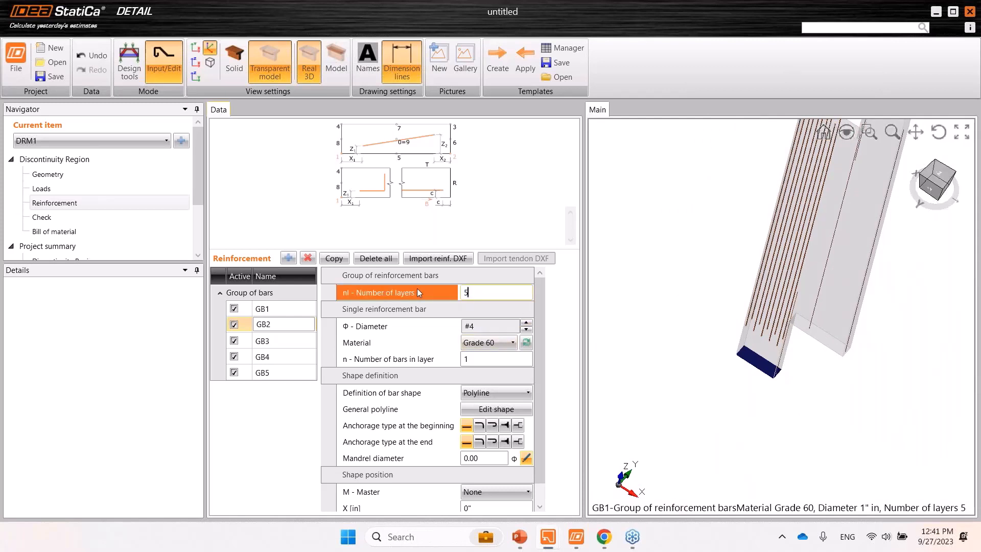
left_click(502, 364)
Set GB2's layer distance to 9" and view the lap bars from an oblique angle
scroll(778, 289, "up", 5)
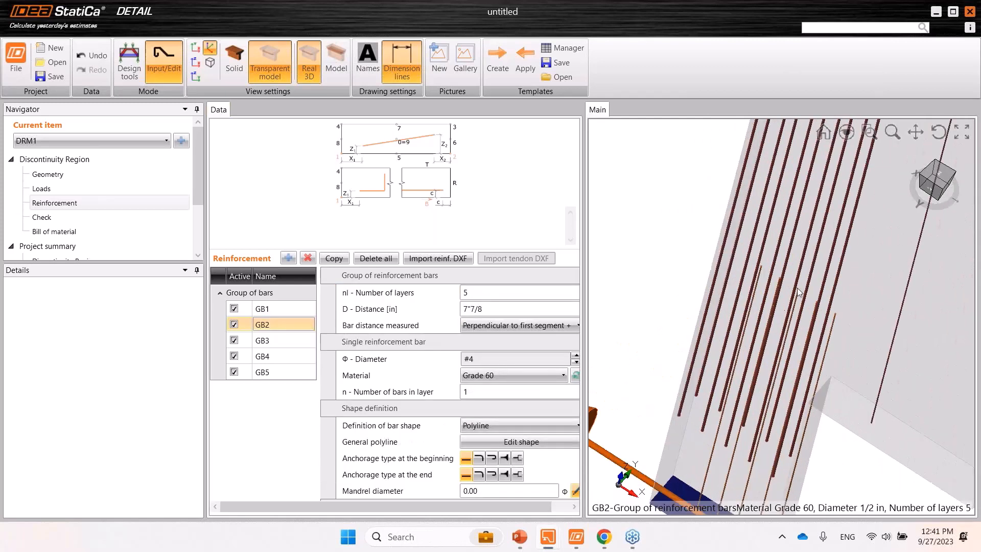
left_click_drag(778, 289, 802, 309)
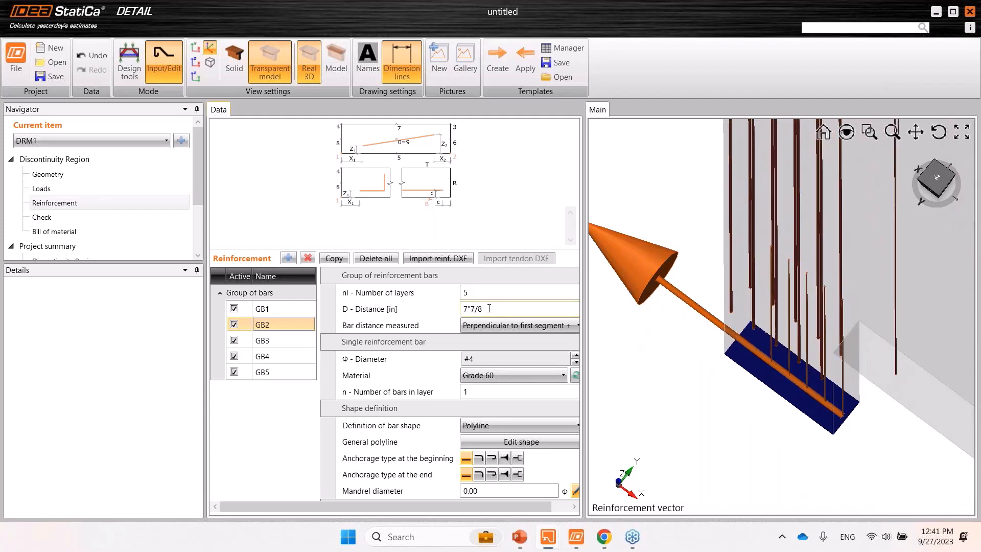
left_click(406, 311)
type("9")
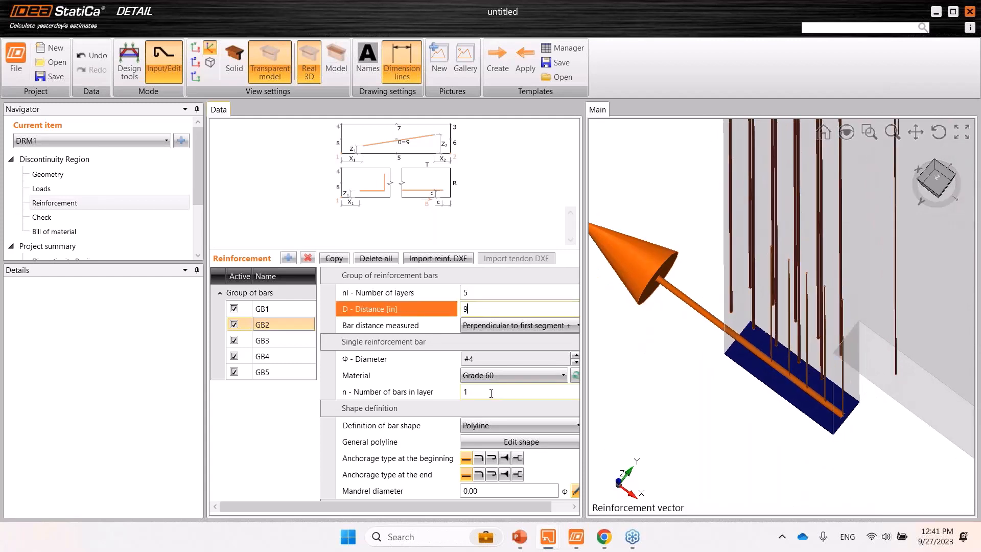
key("Return")
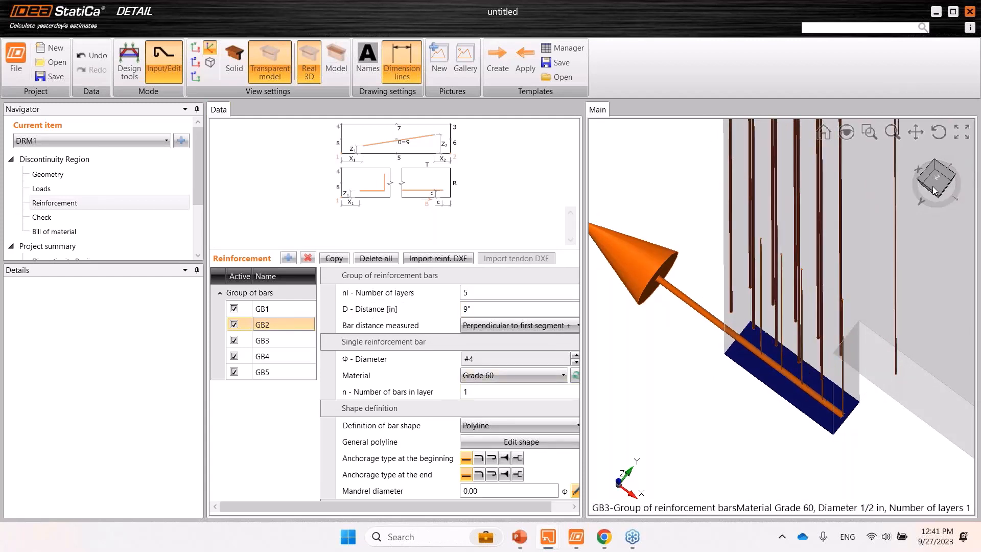
Set GB2's layer distance to 10" with 2 bars in each layer, checking the spacing in the front view
left_click(934, 190)
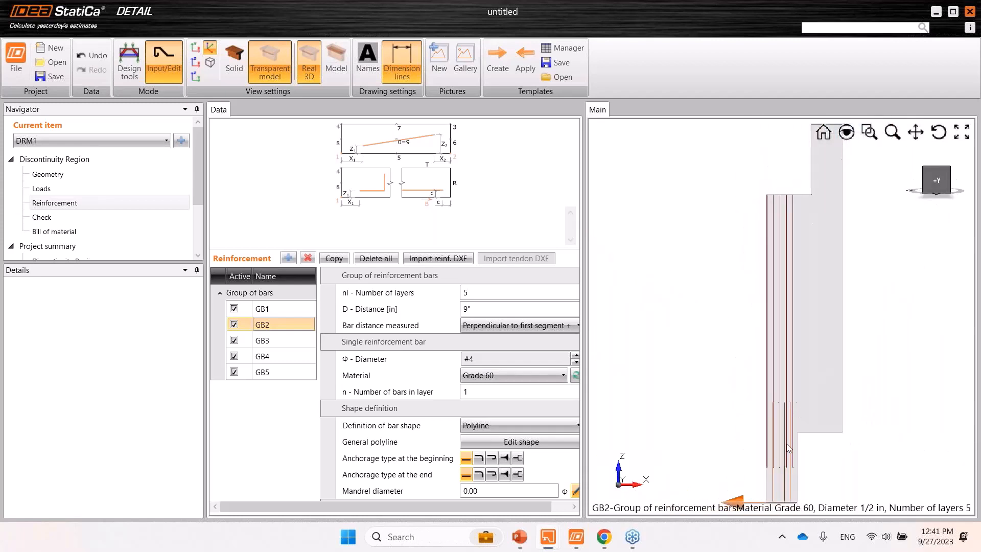
scroll(786, 444, "up", 6)
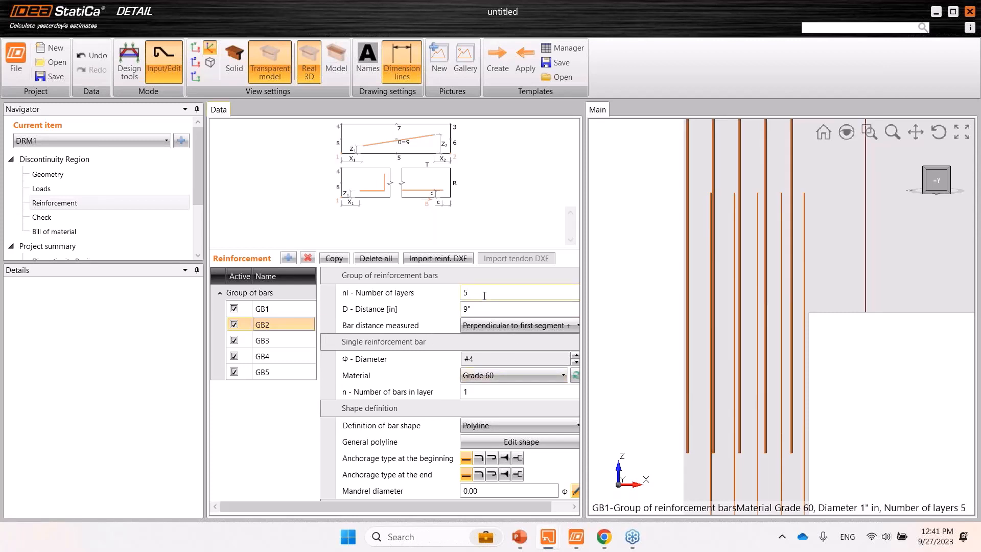
left_click(397, 309)
type("10")
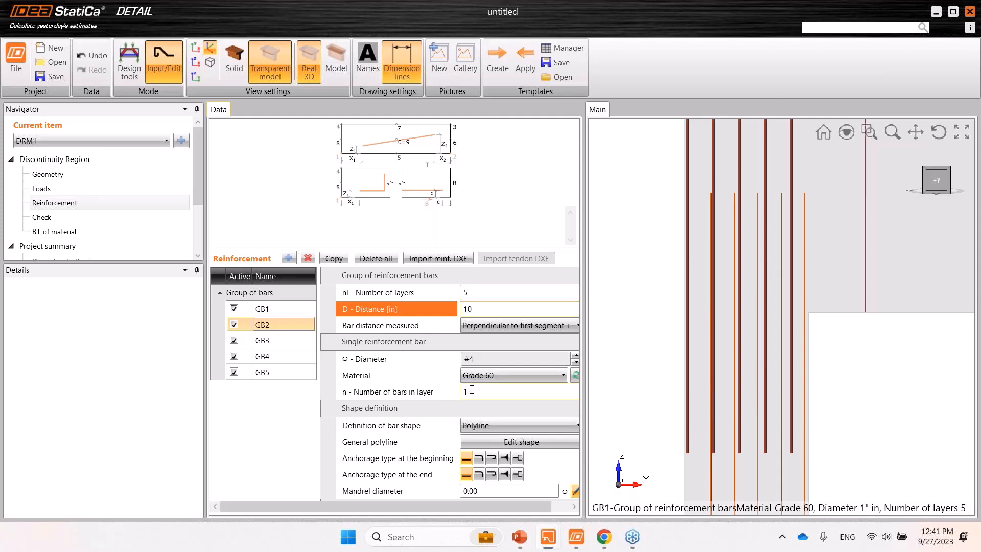
left_click(488, 392)
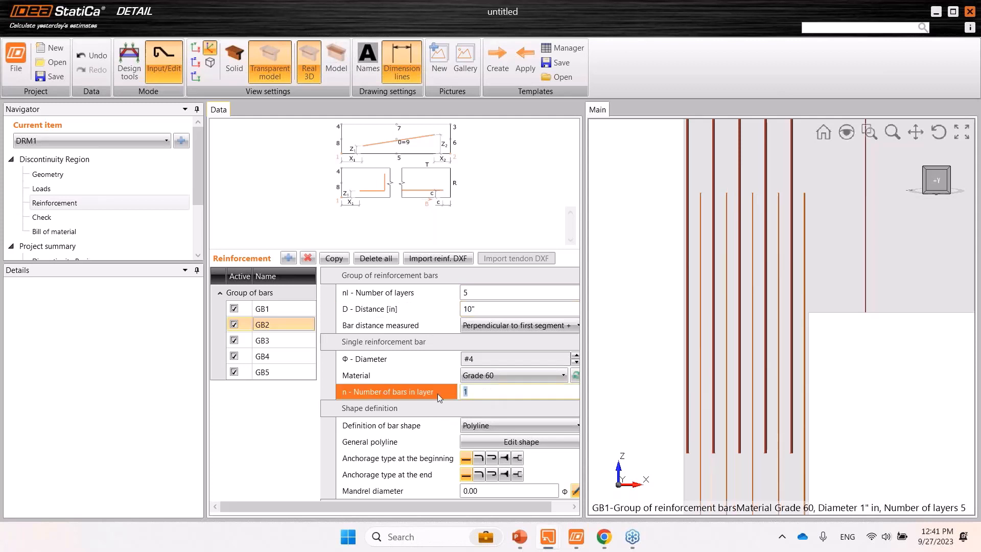
left_click(618, 392)
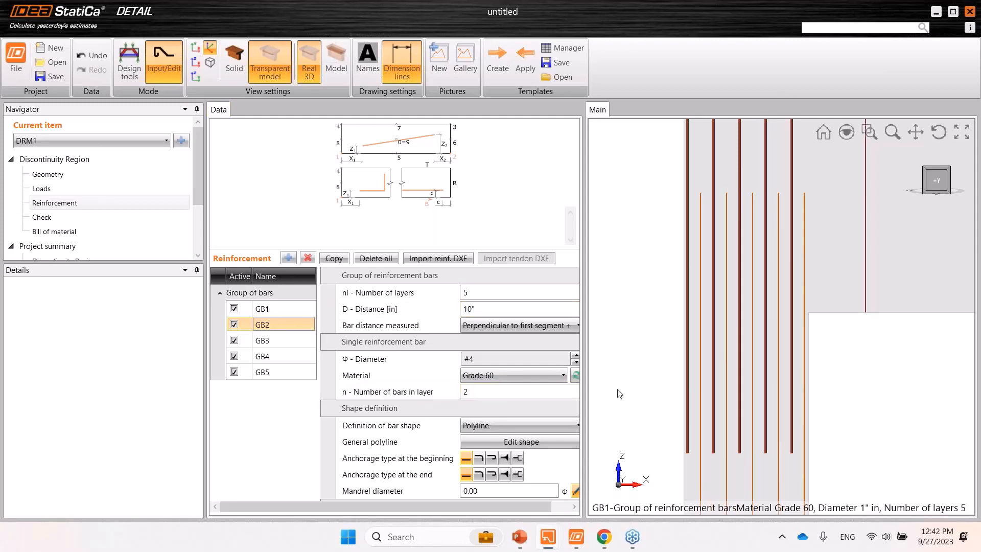
Increase the bar diameter of group GB2 to #8
left_click(577, 356)
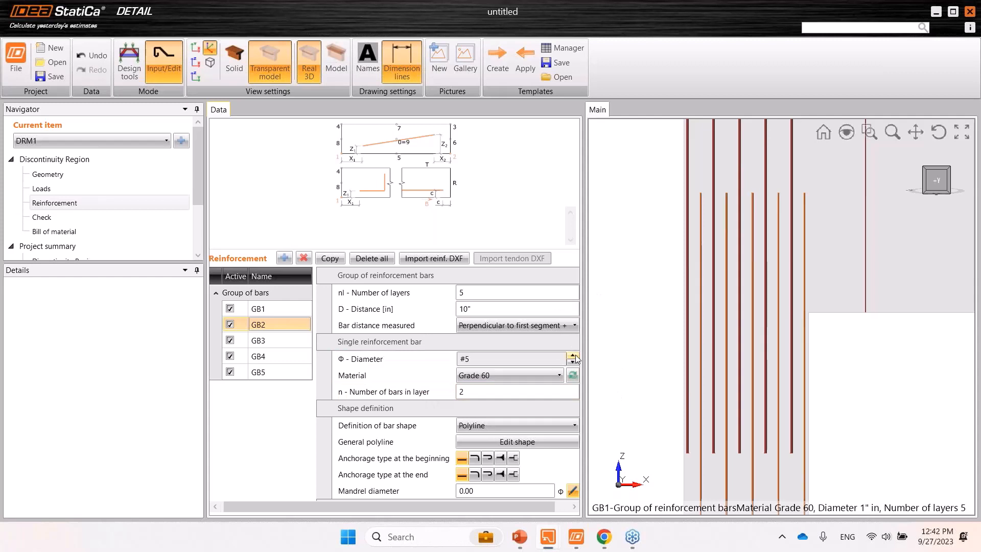
left_click(574, 356)
left_click(574, 356)
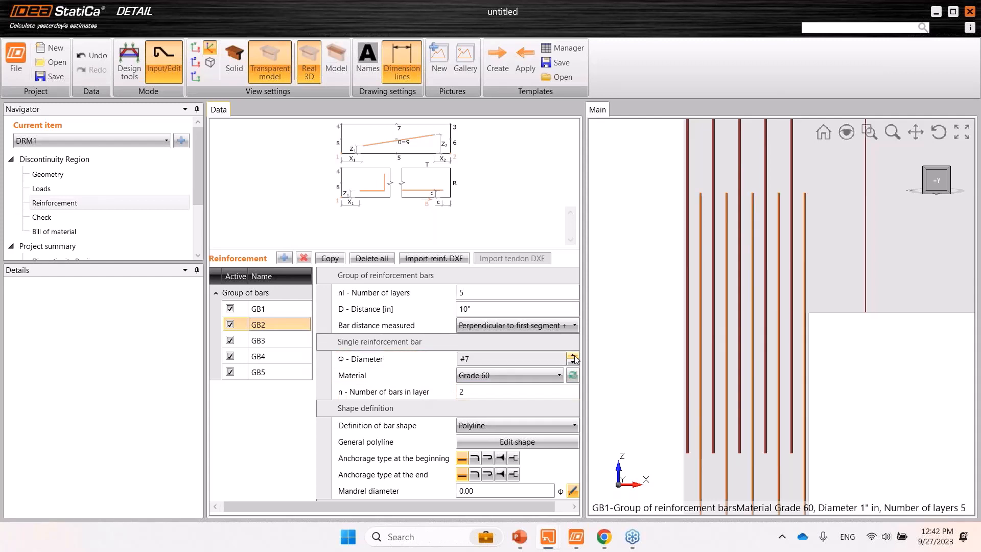
left_click(574, 357)
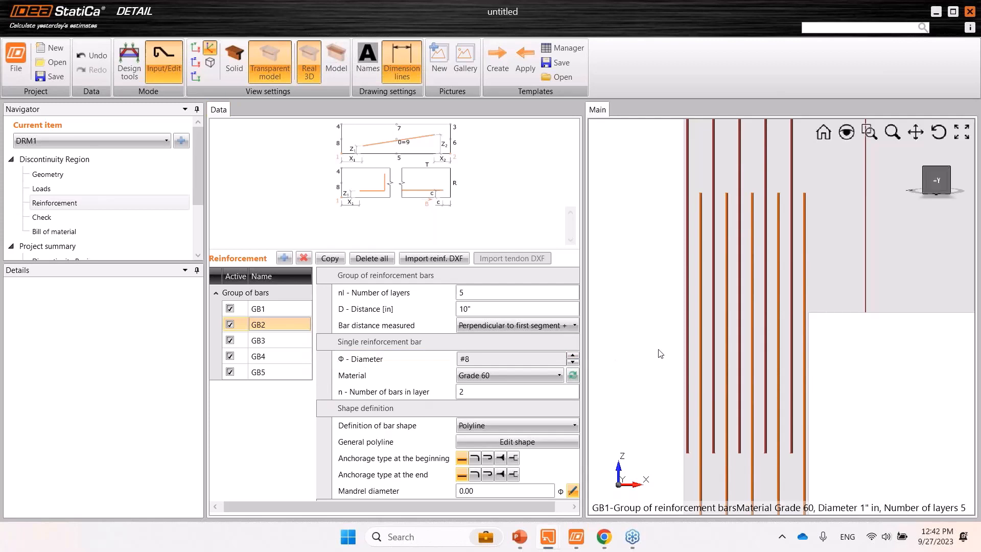
Examine how the GB1 and GB2 bars overlap near the column's base from an angle and in the front view
scroll(692, 305, "down", 2)
scroll(798, 284, "down", 2)
left_click_drag(821, 317, 816, 321)
scroll(797, 265, "up", 2)
left_click_drag(783, 280, 793, 257)
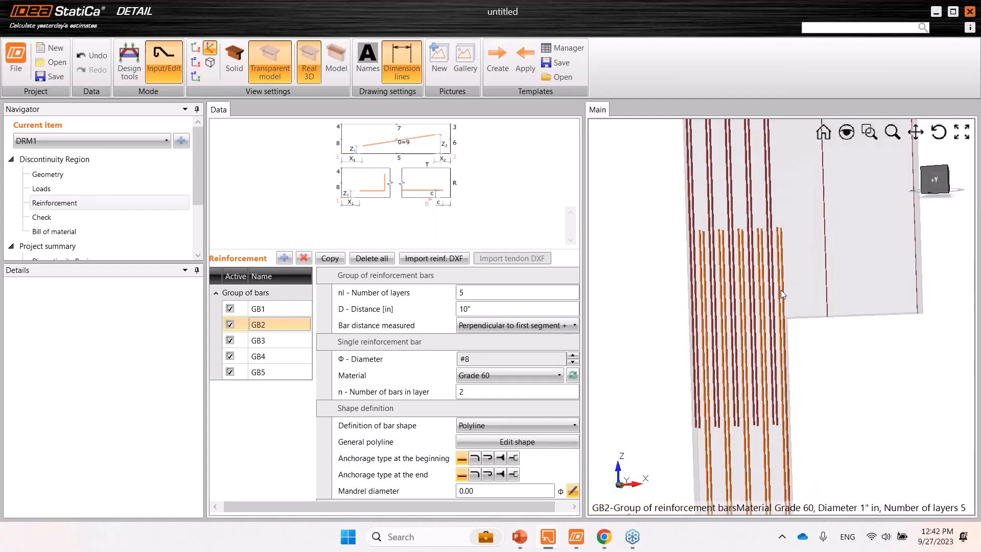
scroll(806, 358, "down", 2)
left_click(936, 180)
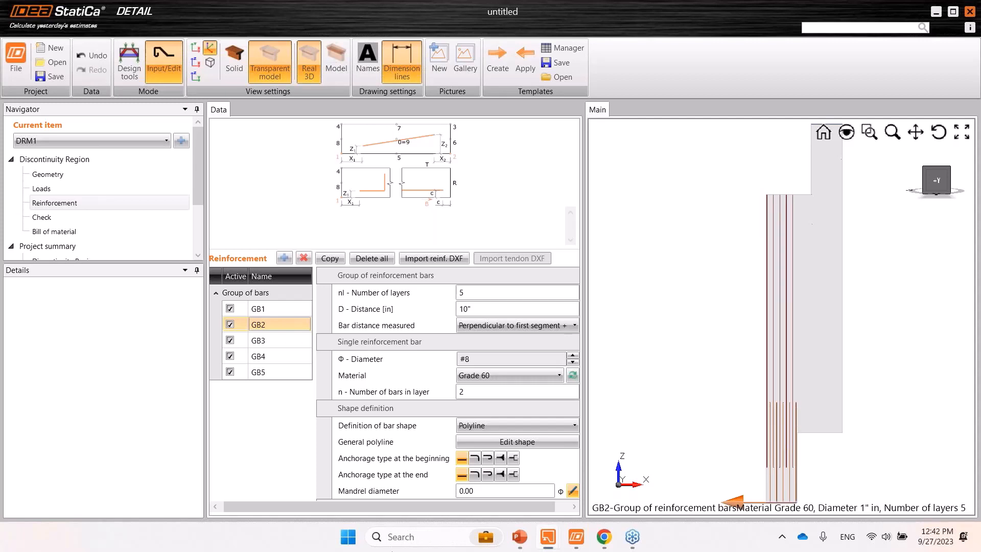
Switch to the DXF Walking column.ideaDet project, maximize it and examine where bar group GB3 runs in the column
left_click_drag(980, 72, 459, 124)
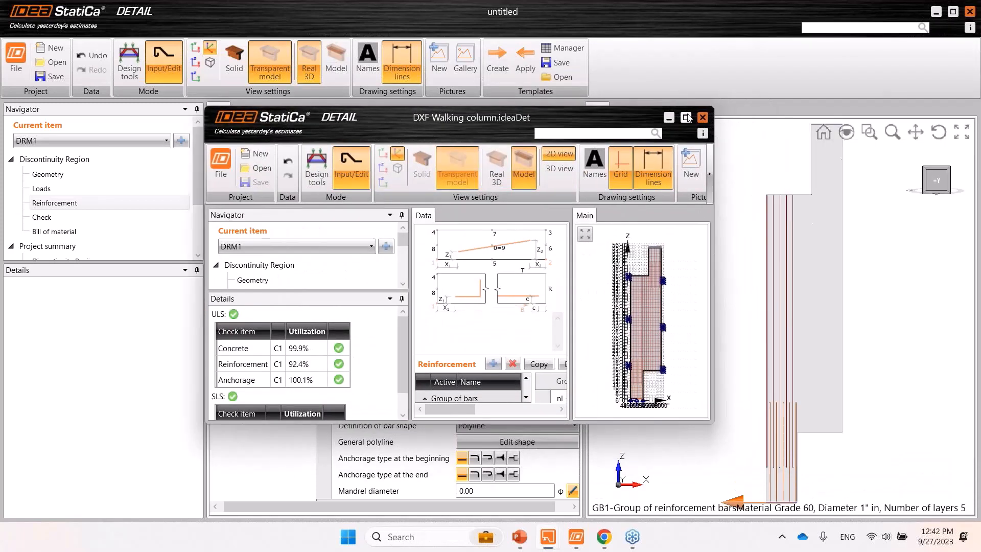
left_click(687, 119)
left_click(278, 341)
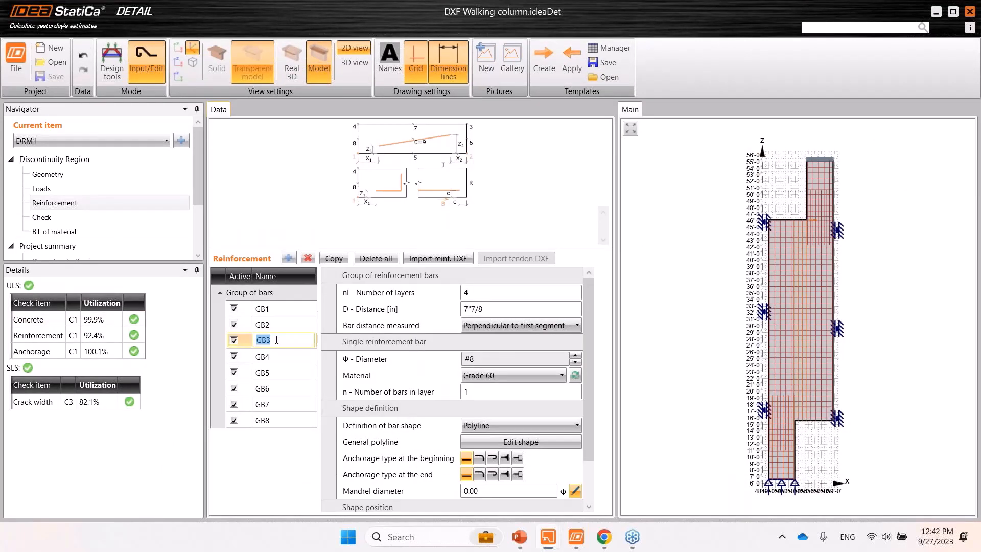
scroll(798, 248, "up", 5)
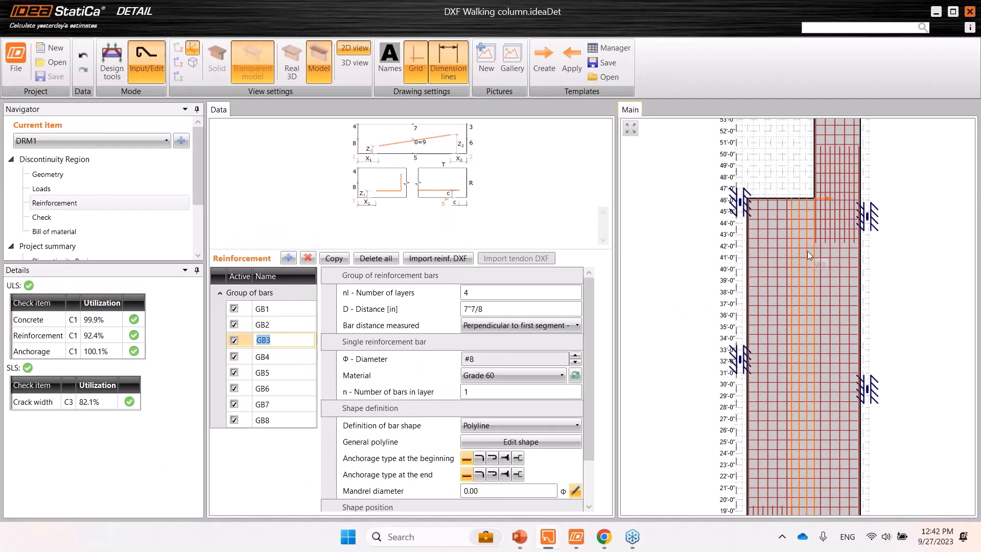
scroll(801, 257, "up", 1)
left_click_drag(793, 287, 724, 237)
scroll(728, 236, "down", 4)
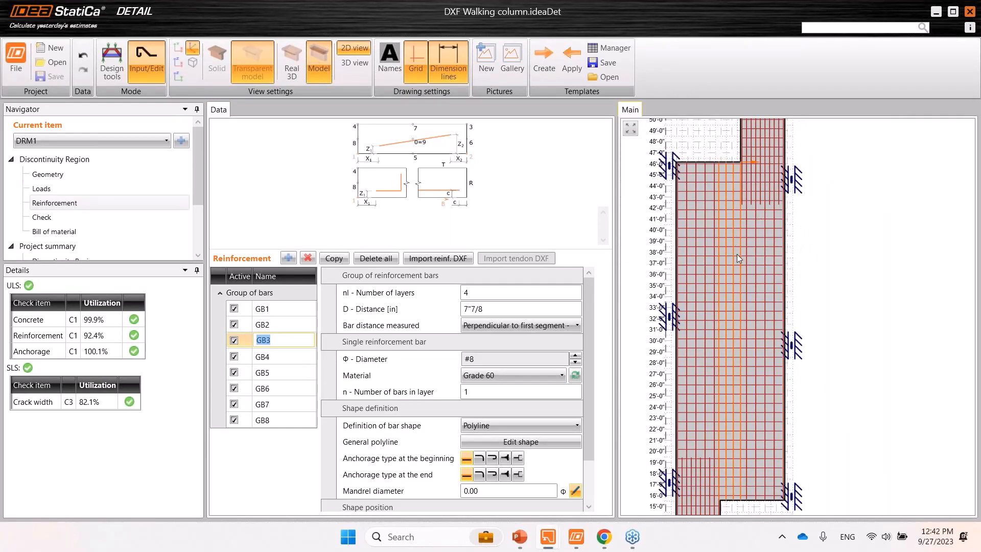
Review the layers, spacing, diameter and location of bar groups GB4, GB5, GB6 and GB7 one after another
left_click(276, 356)
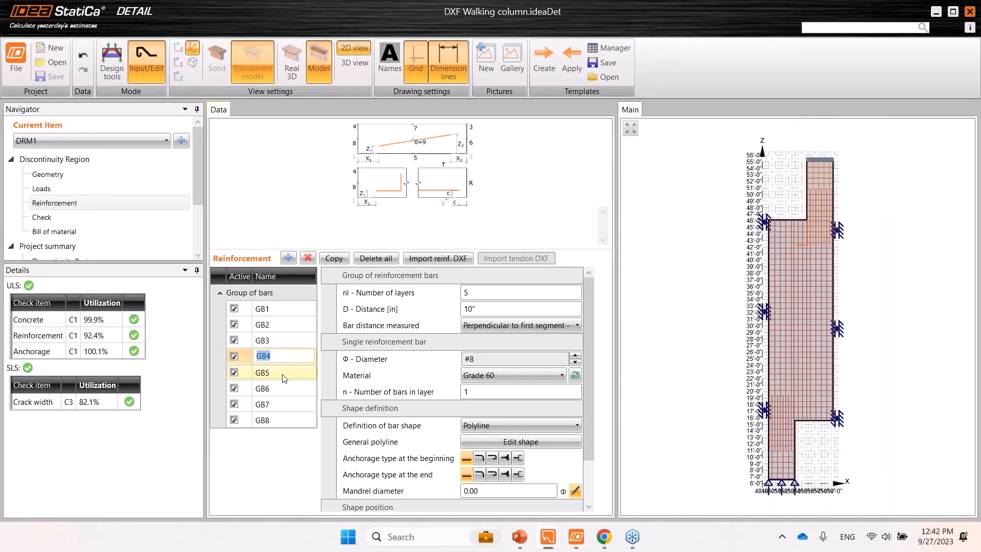
scroll(826, 168, "up", 5)
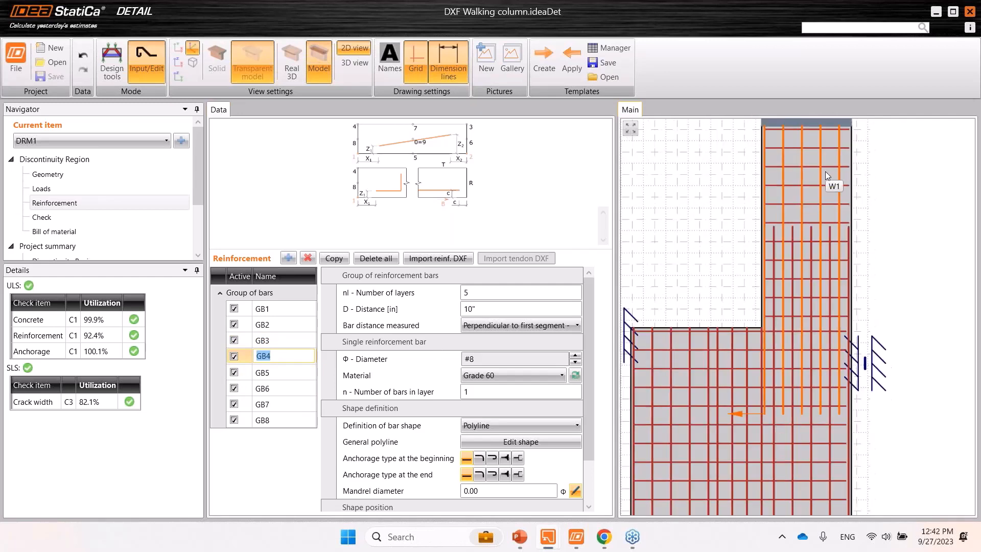
left_click(291, 373)
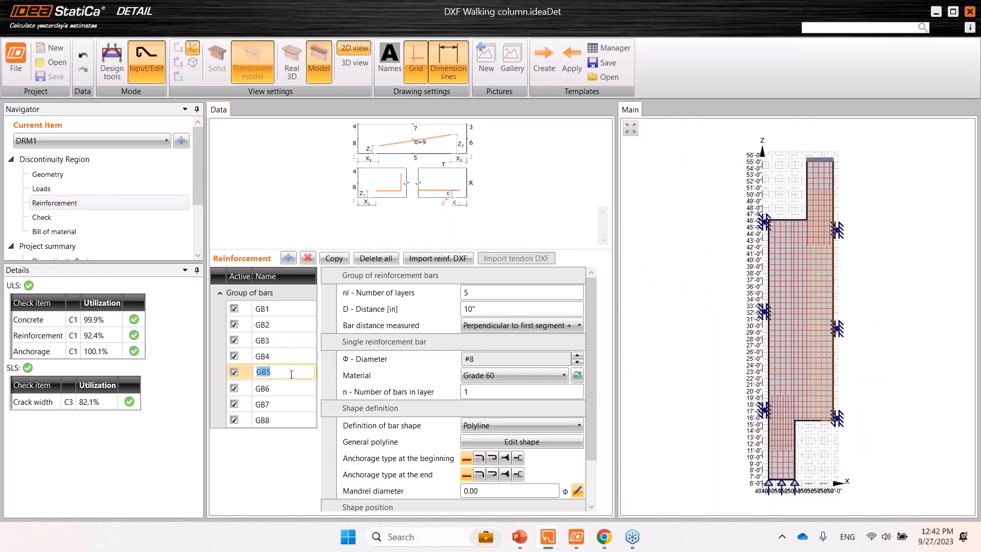
left_click(291, 389)
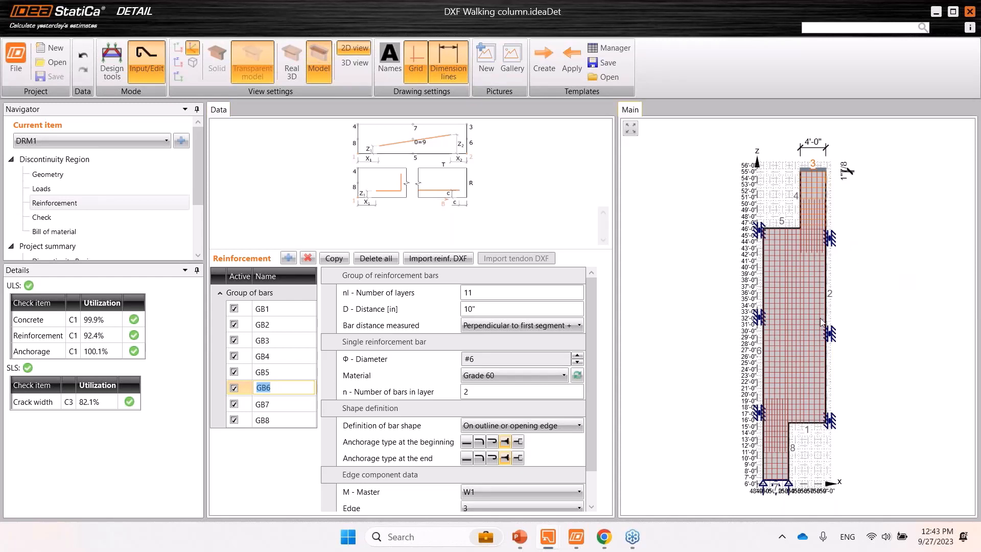
left_click(263, 403)
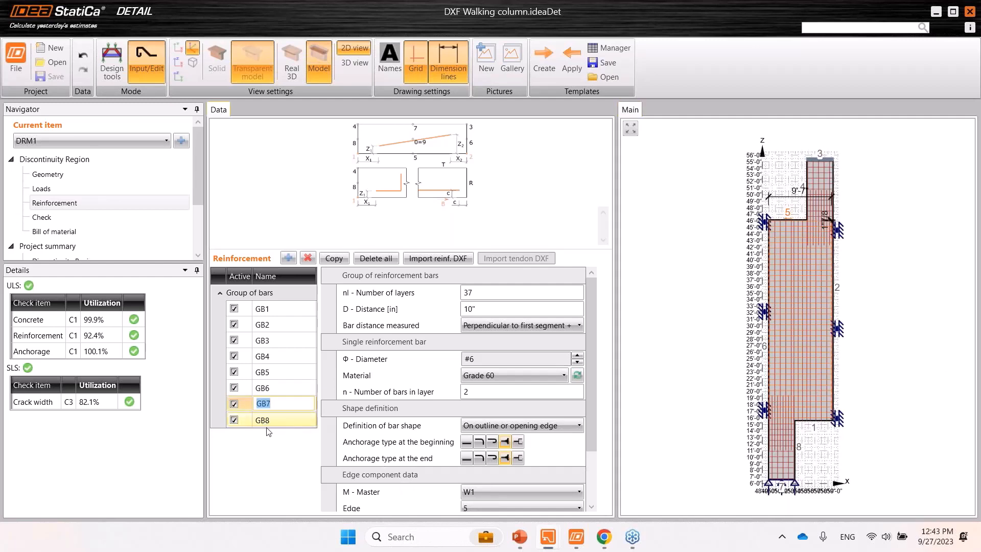
scroll(716, 245, "up", 2)
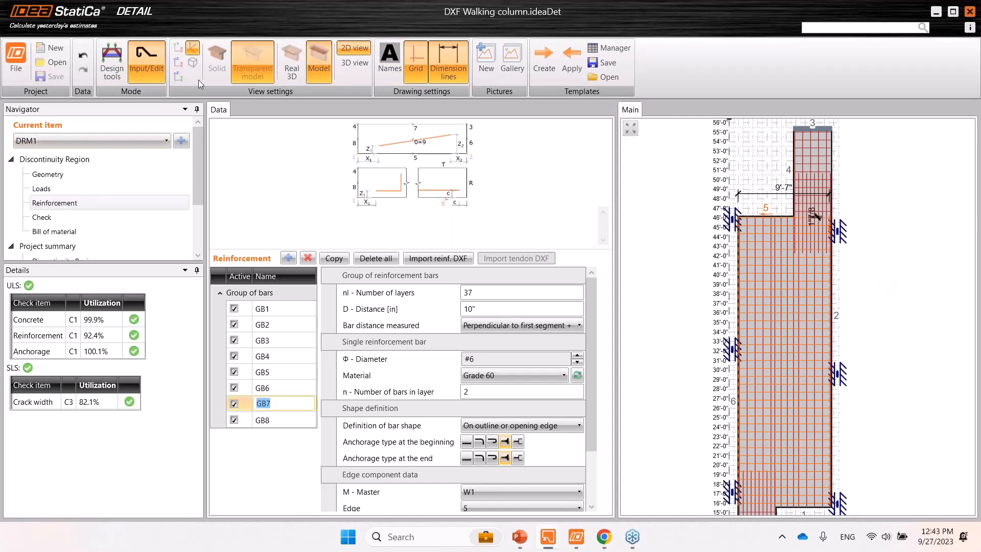
Show the reinforced column in the Real 3D view and inspect it from an angle and from the front
left_click(288, 67)
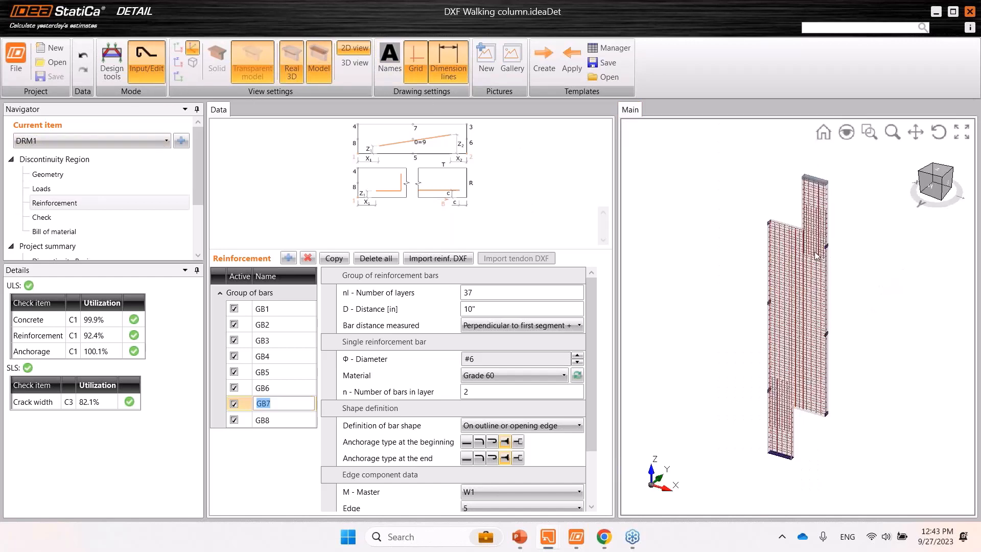
left_click_drag(901, 216, 895, 266)
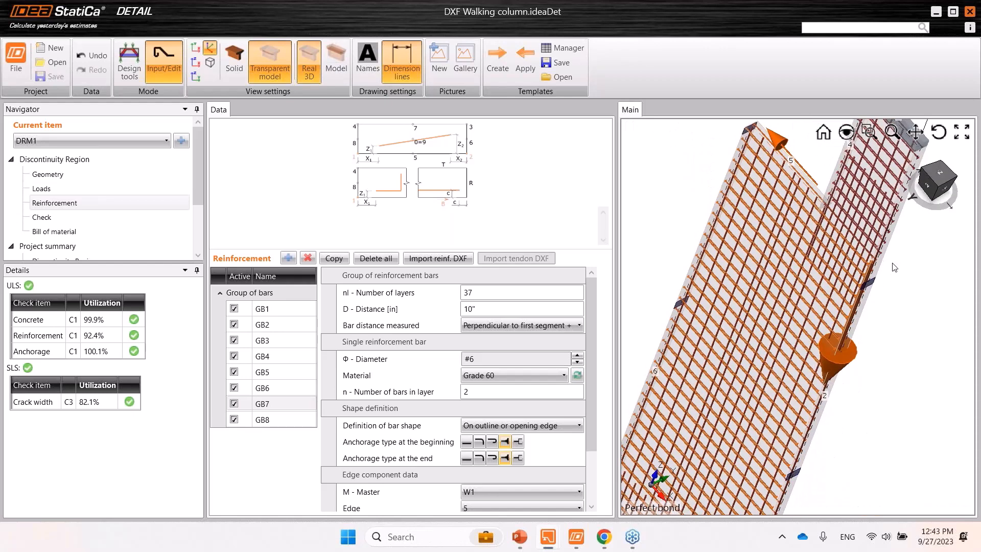
left_click(936, 193)
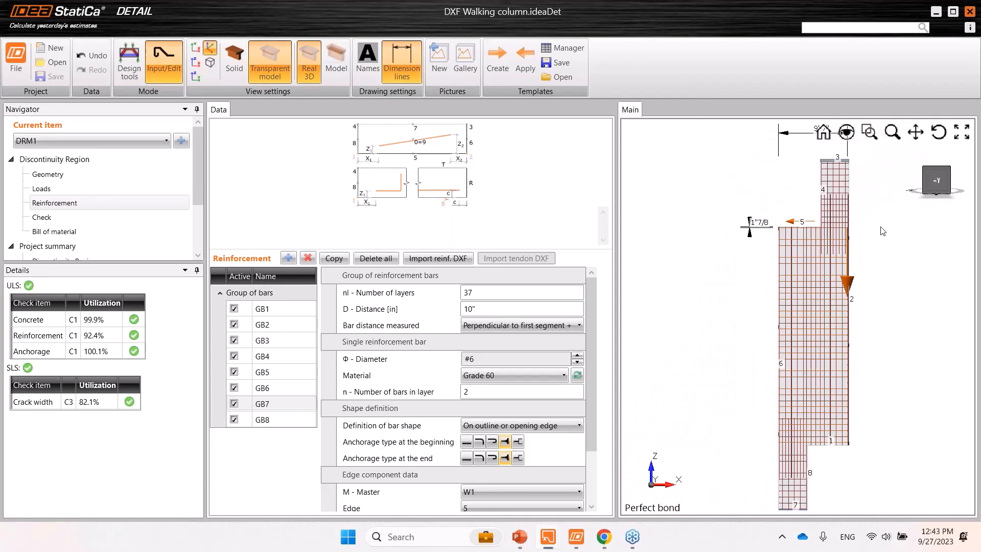
Review the column's load cases LC1 and LC2 and the point load impulse assigned to each
left_click(42, 189)
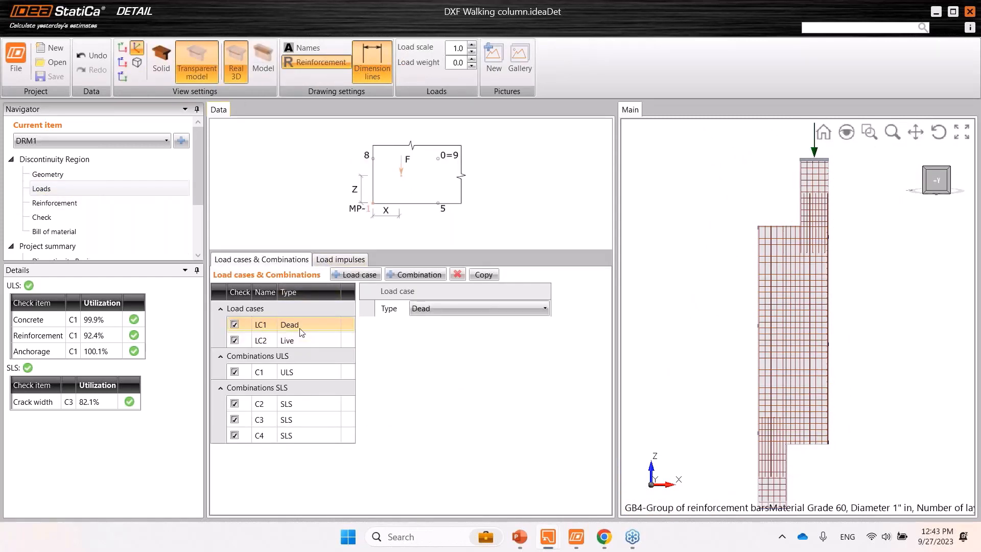
left_click(302, 341)
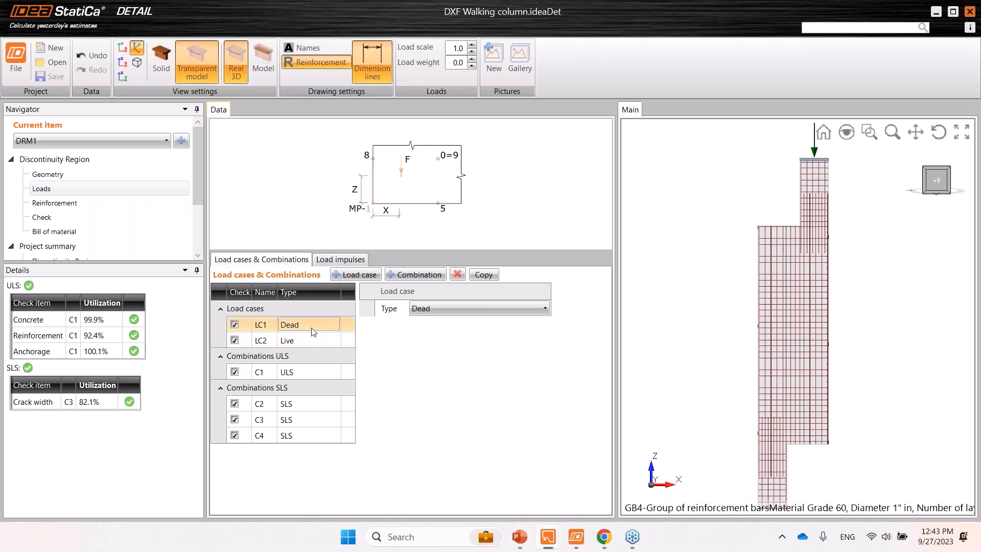
left_click(345, 261)
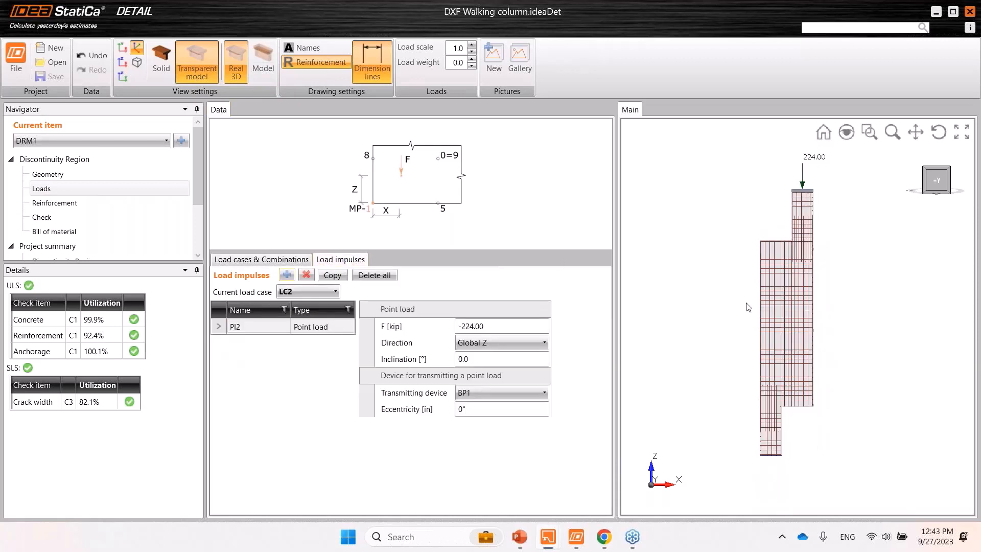
left_click(308, 292)
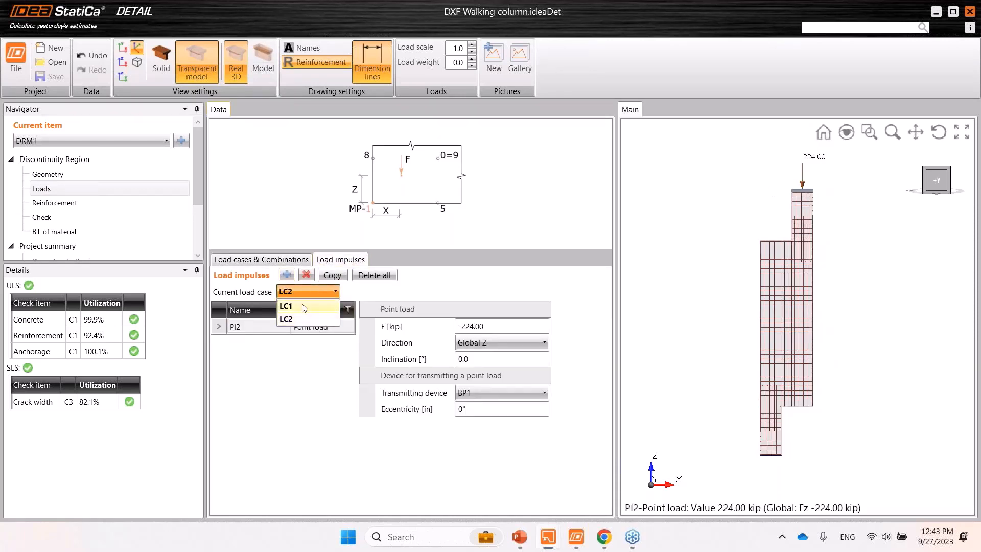
left_click(299, 302)
left_click(297, 291)
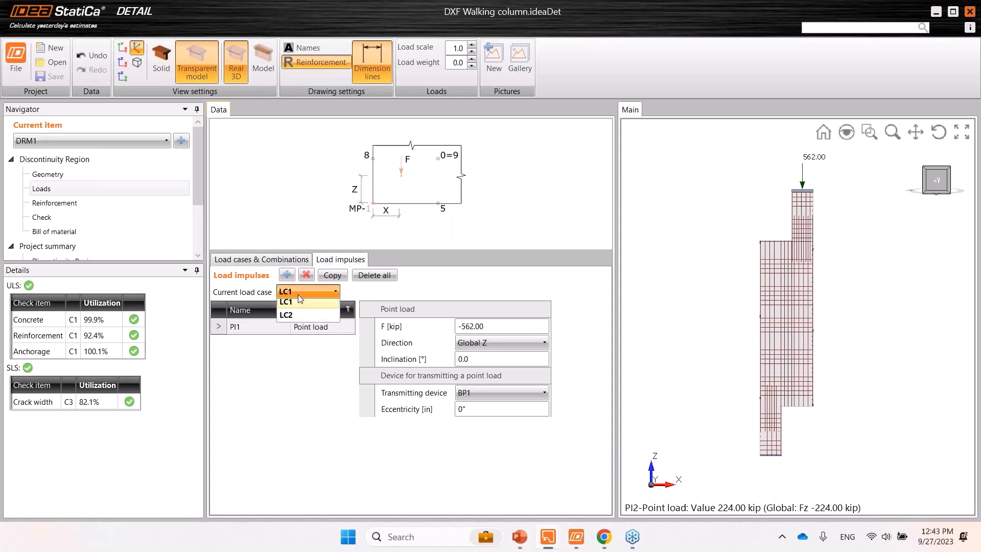
left_click(298, 310)
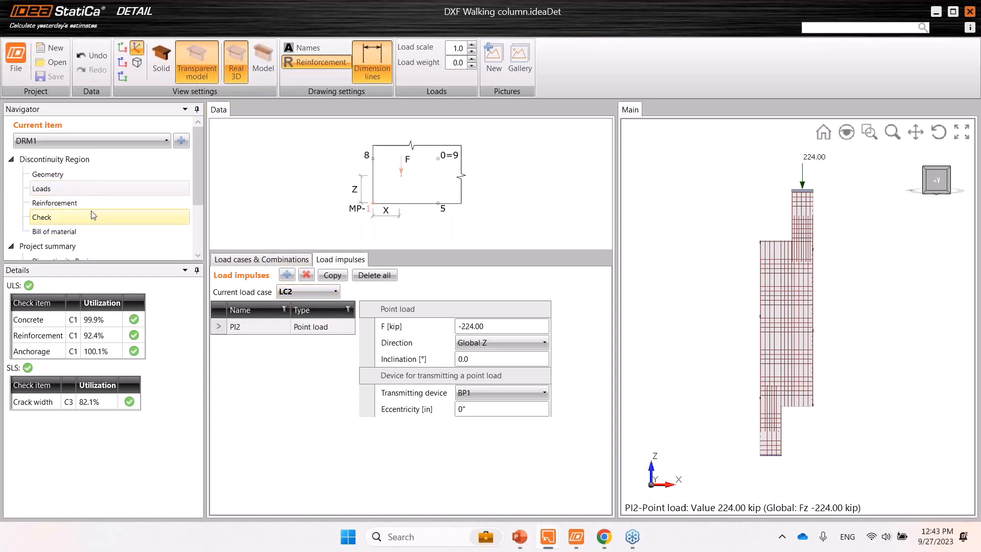
Open the column's check results and examine the stress flow around the supports and along the wall
left_click_drag(195, 196, 199, 256)
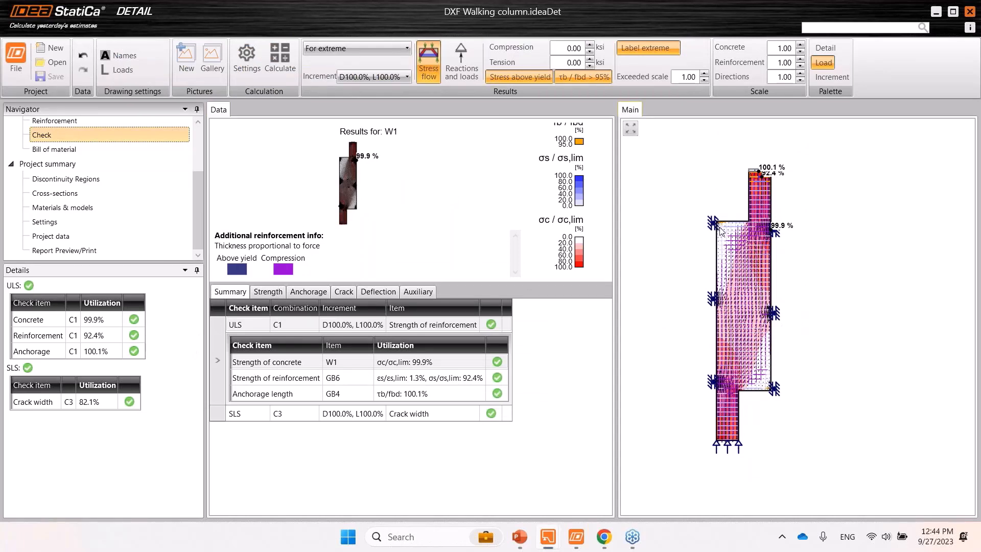
scroll(722, 227, "up", 3)
scroll(710, 222, "down", 1)
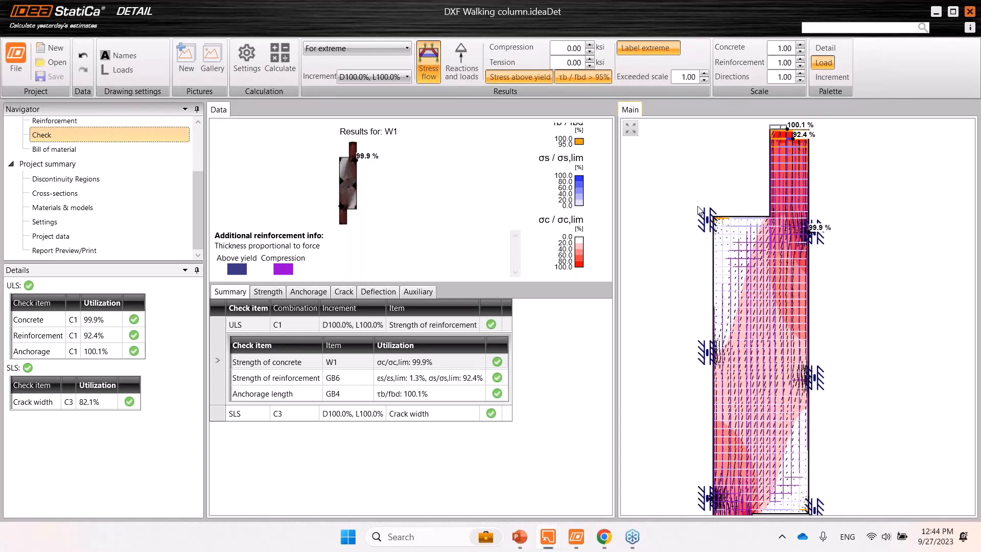
scroll(699, 210, "down", 1)
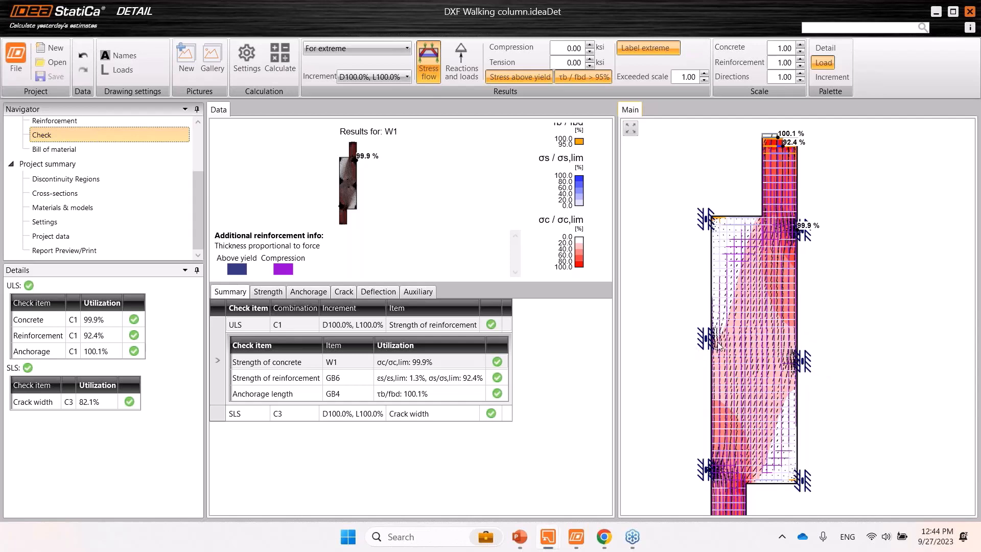
scroll(808, 350, "down", 1)
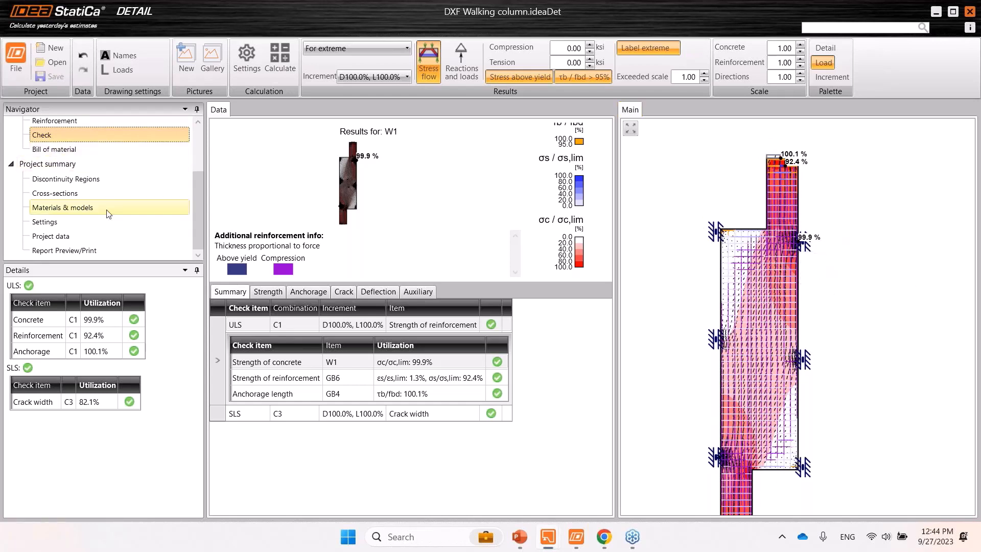
Return to the column's geometry and examine the settings and location of distributed point support DPS1
scroll(93, 130, "up", 2)
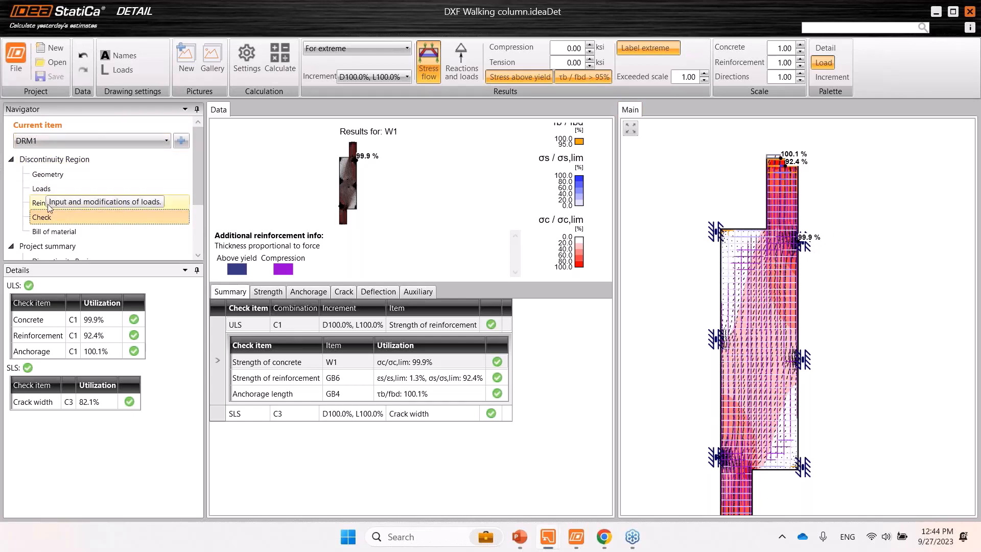
left_click(52, 172)
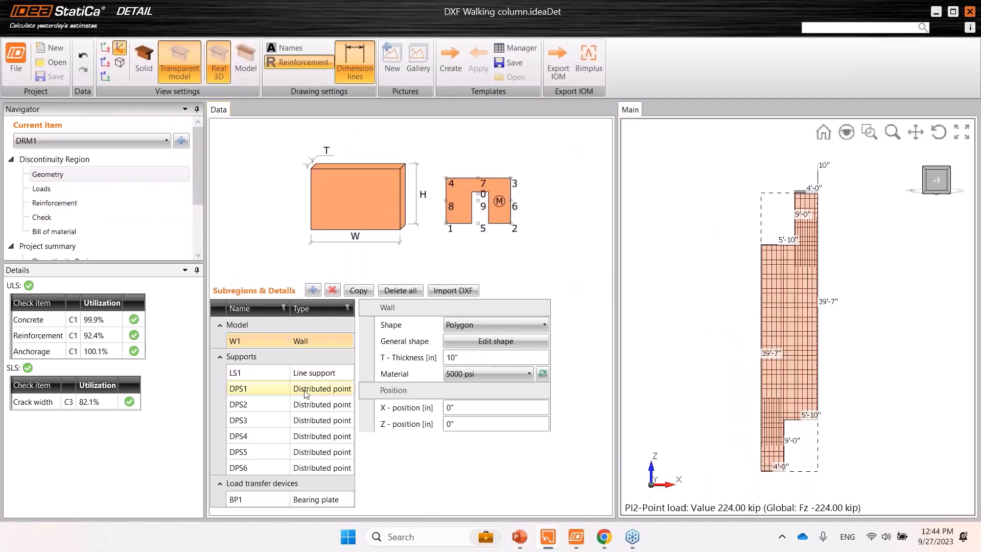
left_click(310, 393)
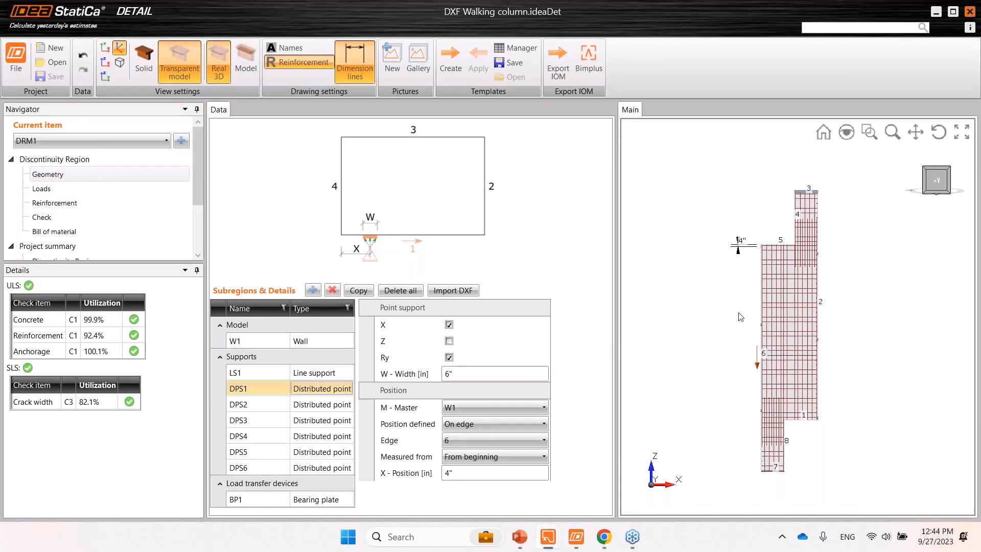
scroll(769, 252, "up", 4)
scroll(744, 266, "down", 2)
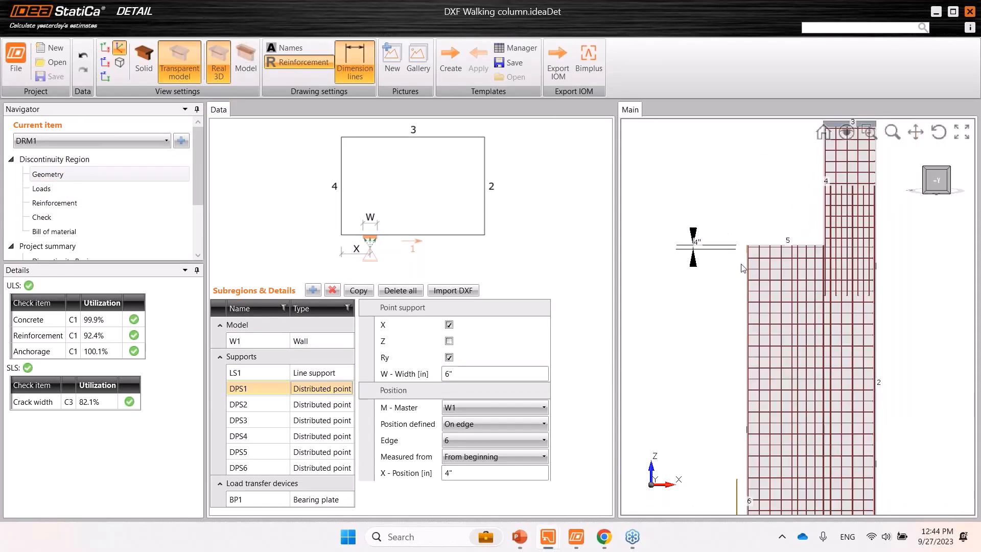
scroll(742, 268, "down", 1)
scroll(737, 288, "down", 2)
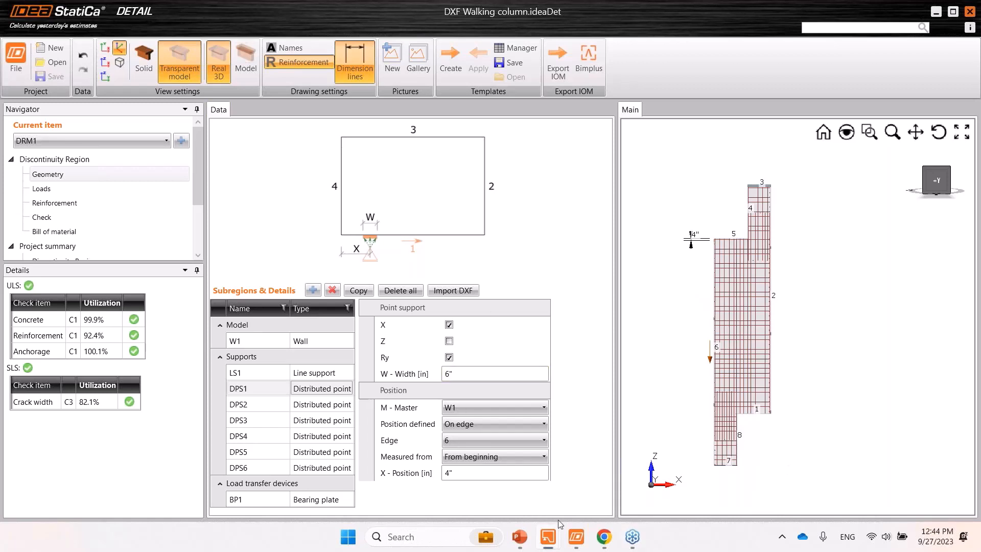
mouse_move(517, 545)
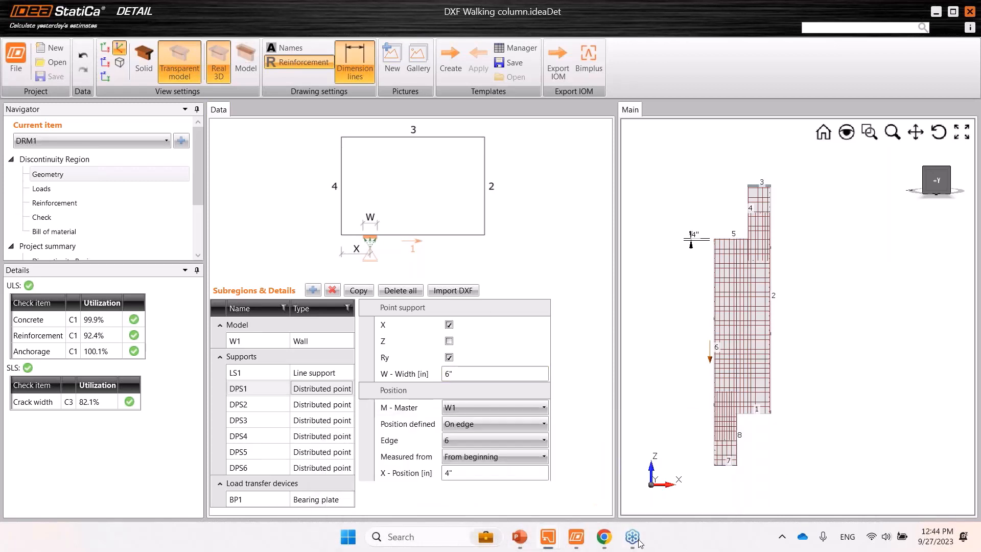